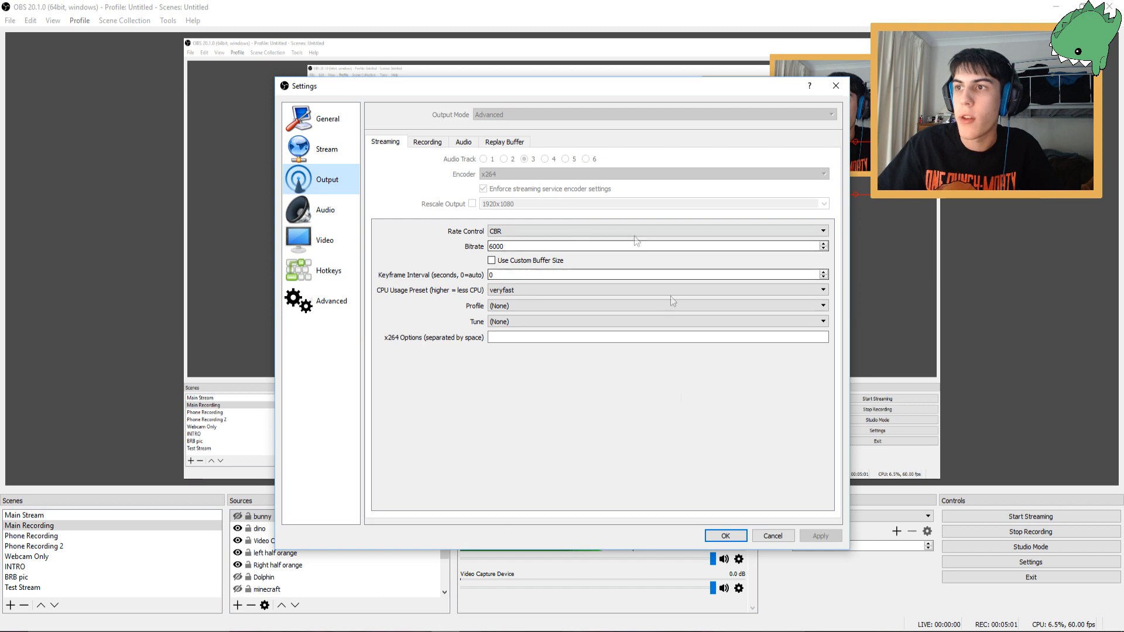
Review the recording output settings, close Settings, and switch to the Webcam Only scene
click(427, 141)
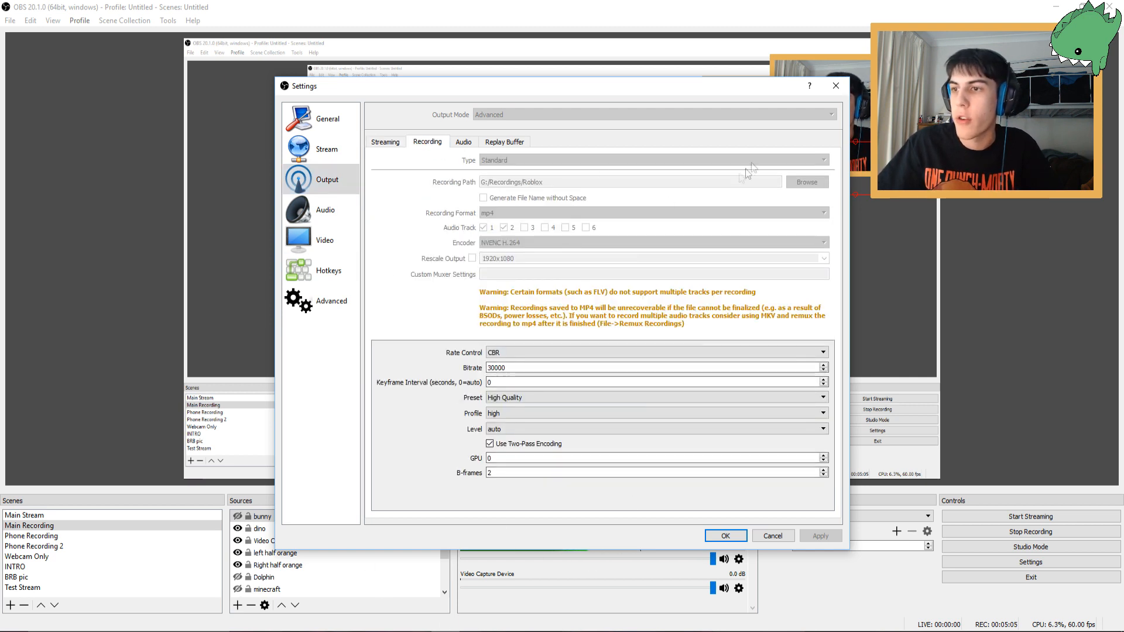
click(835, 86)
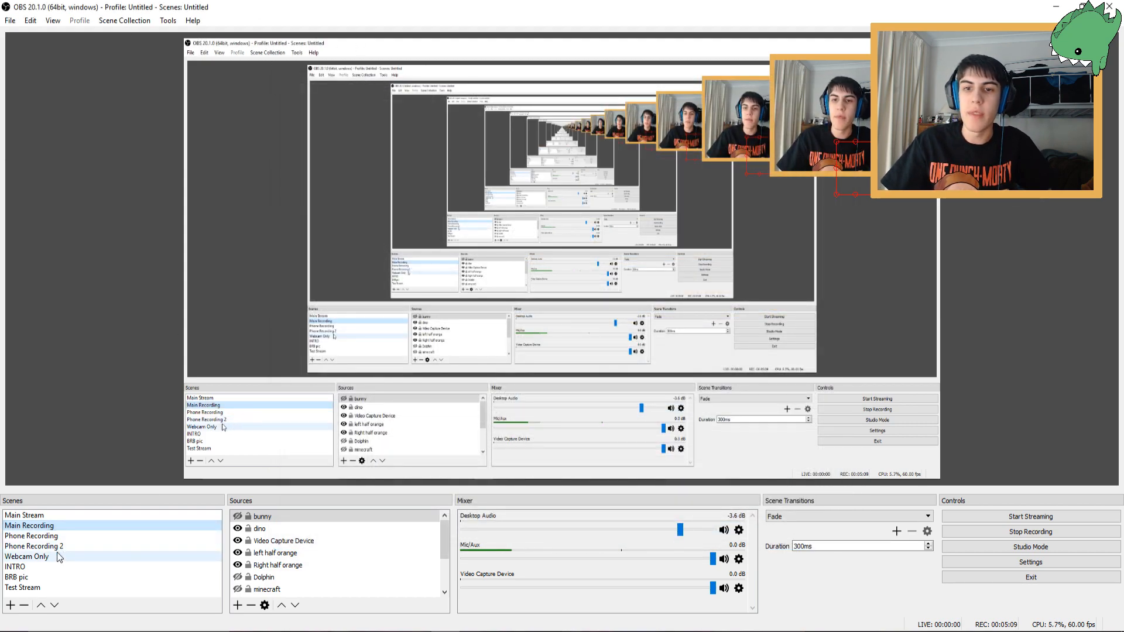
click(35, 556)
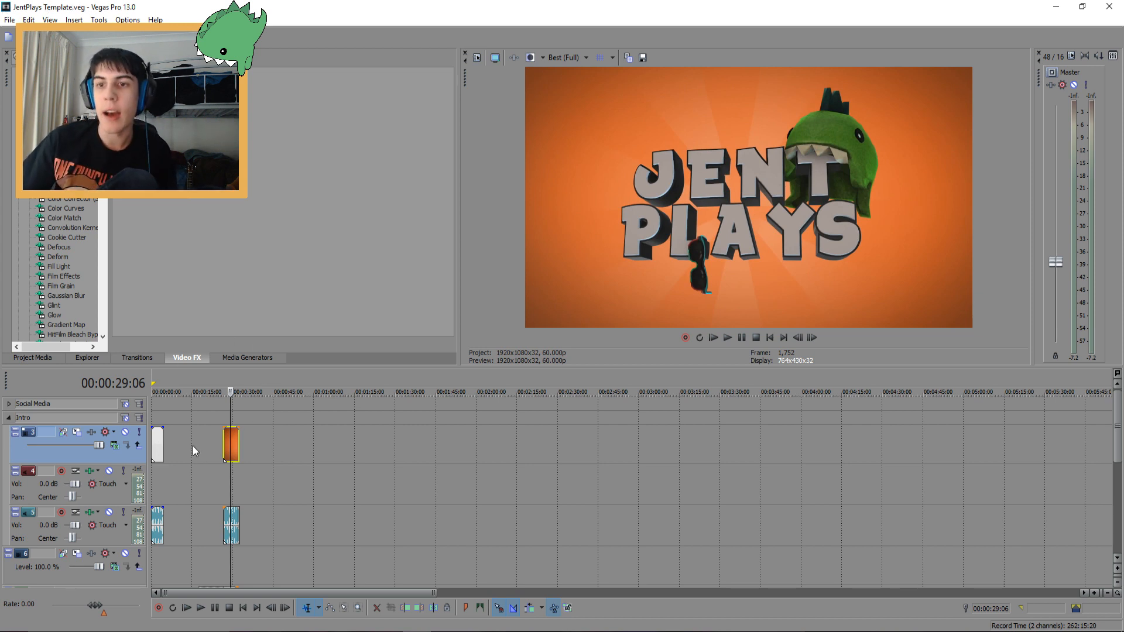
Preview the official merchandise clip at the start of the intro track in the template project
scroll(477, 455, down, 5)
scroll(508, 462, down, 1)
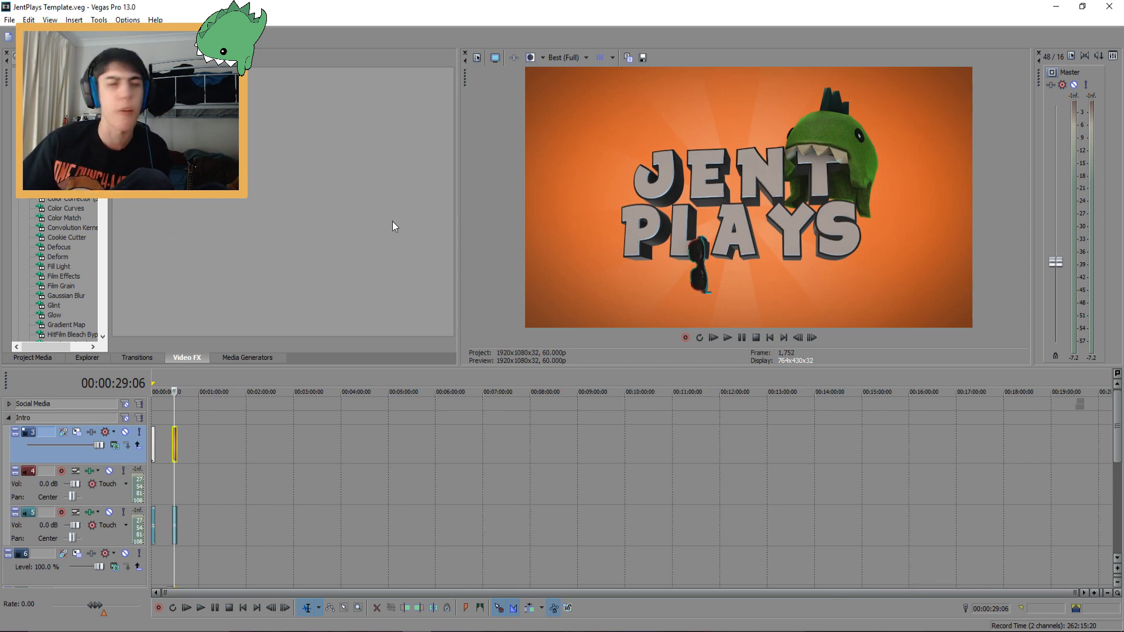
mouse_move(1119, 427)
mouse_down()
mouse_move(1121, 457)
mouse_move(1120, 437)
mouse_up()
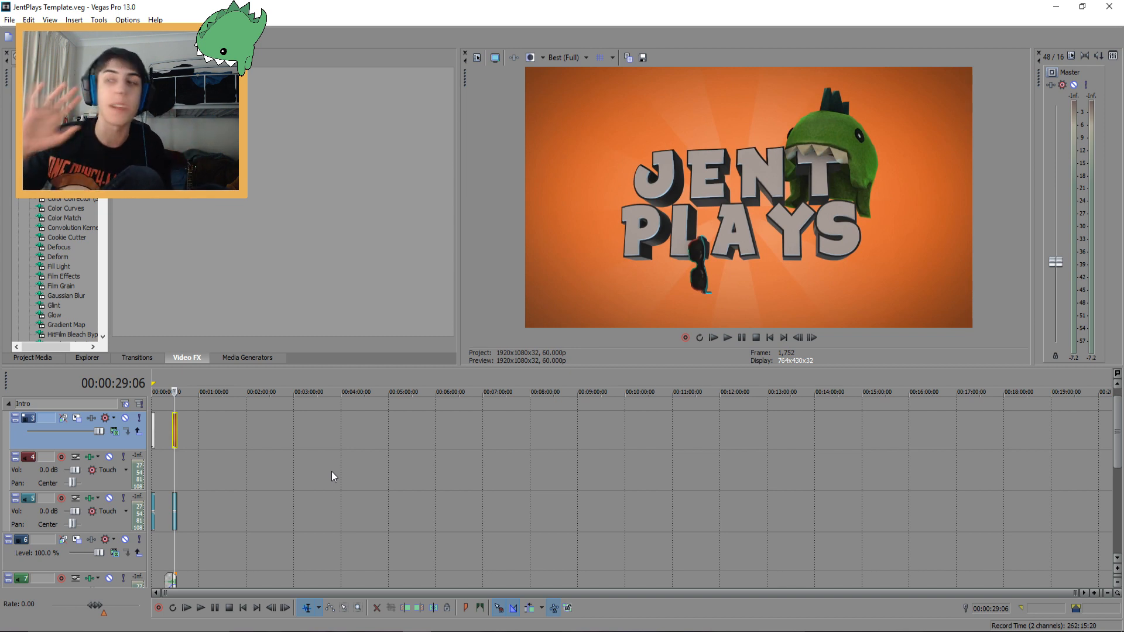
click(153, 416)
scroll(203, 439, up, 5)
key(space)
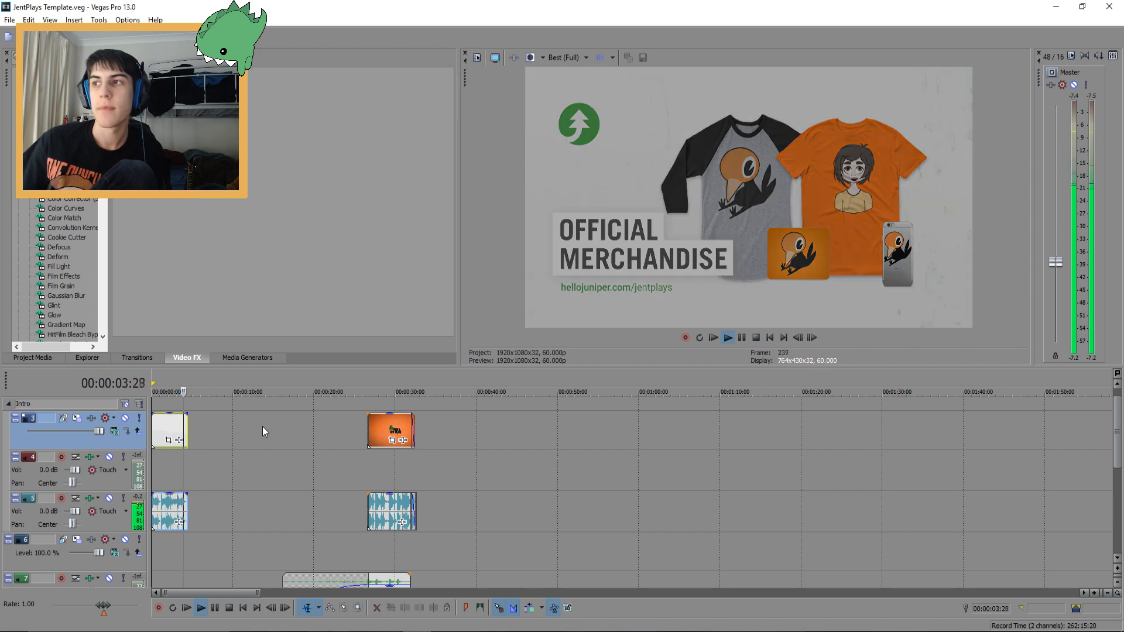
key(space)
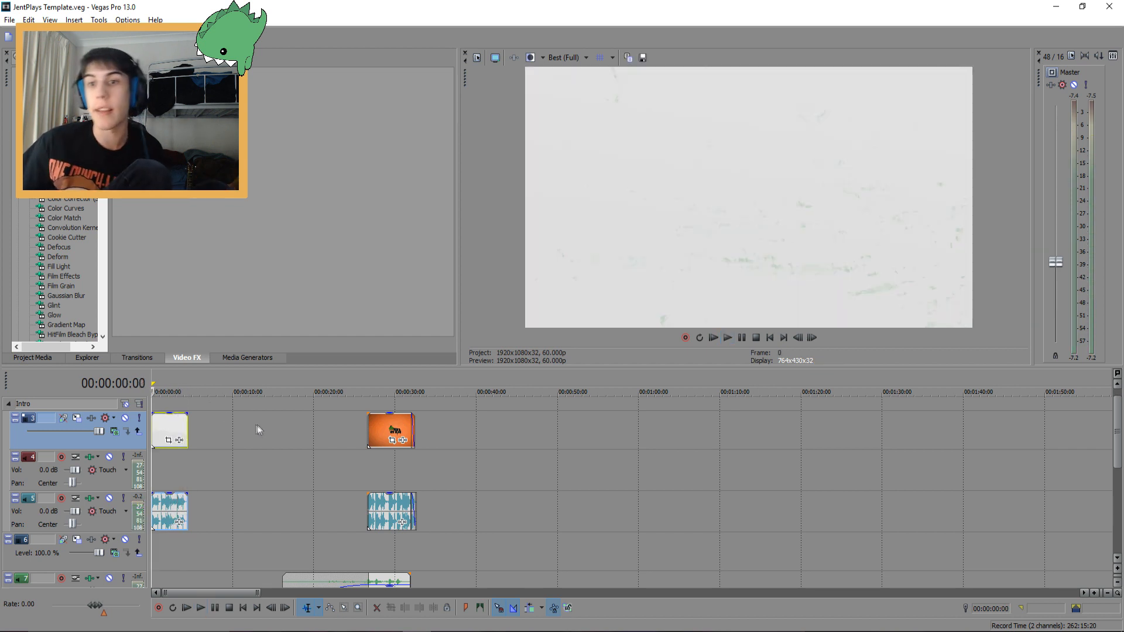
click(158, 423)
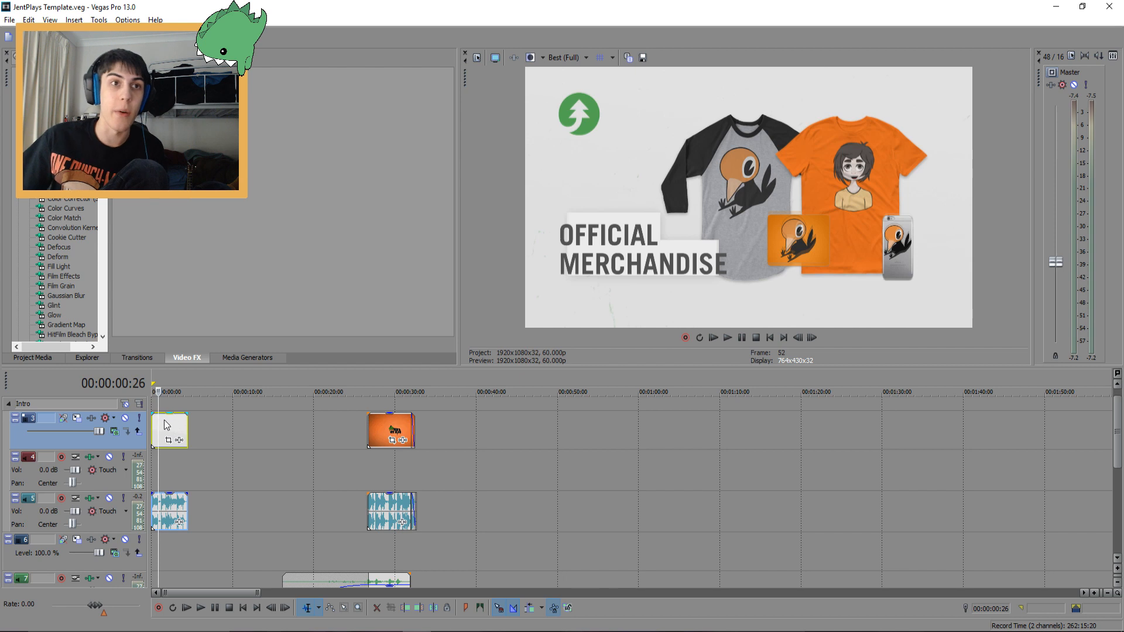
click(174, 426)
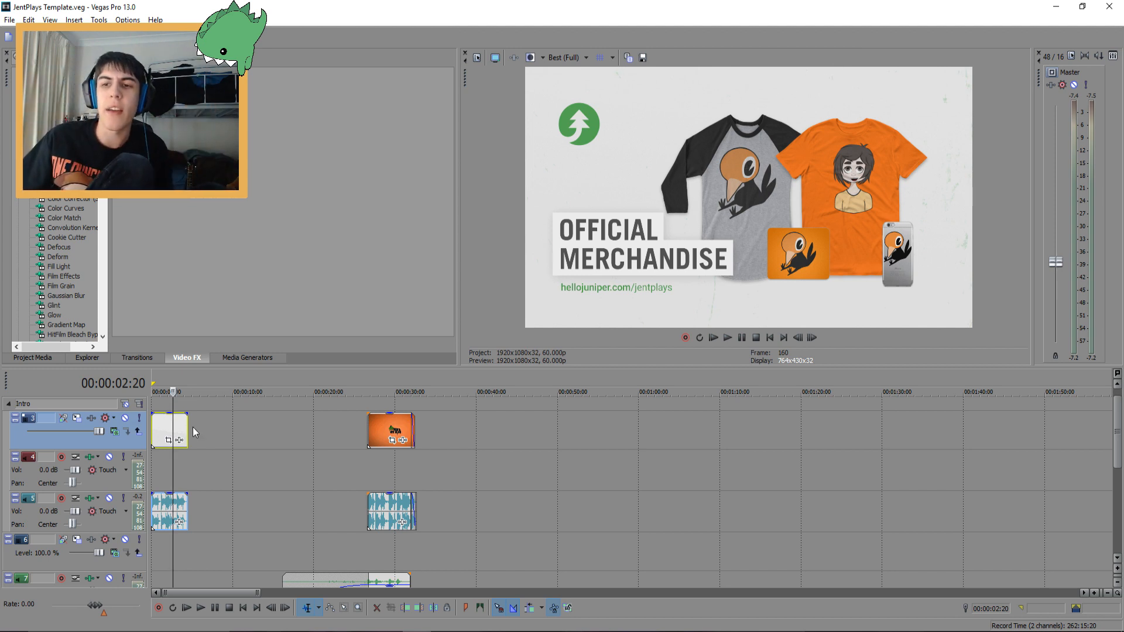
Play the Jent Plays intro clip on the intro track to preview it
click(354, 433)
click(368, 426)
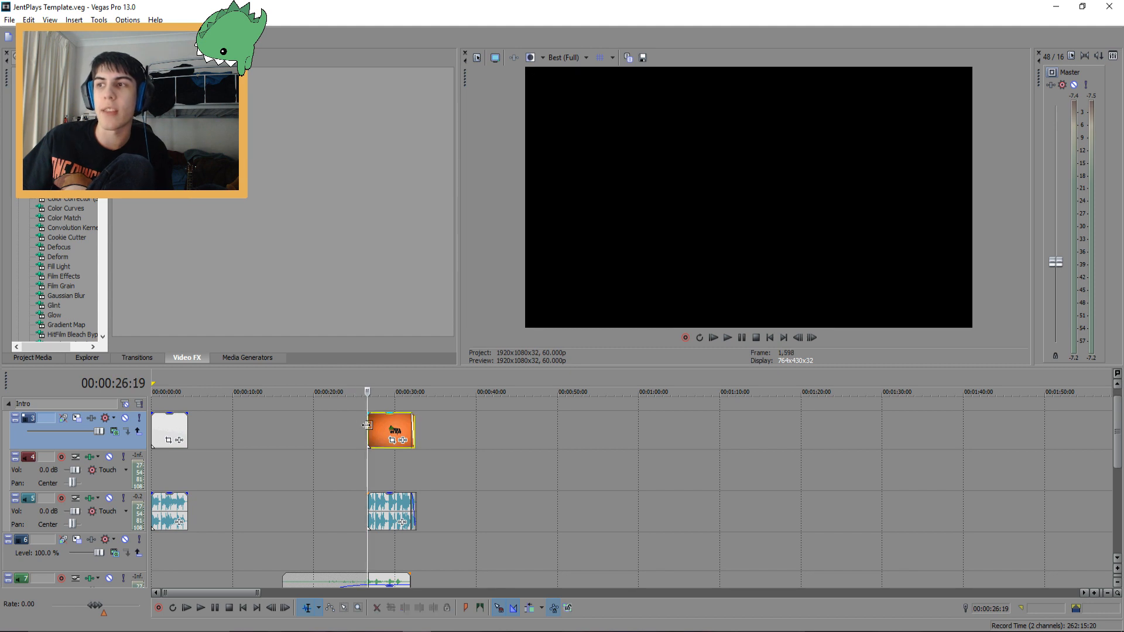
key(space)
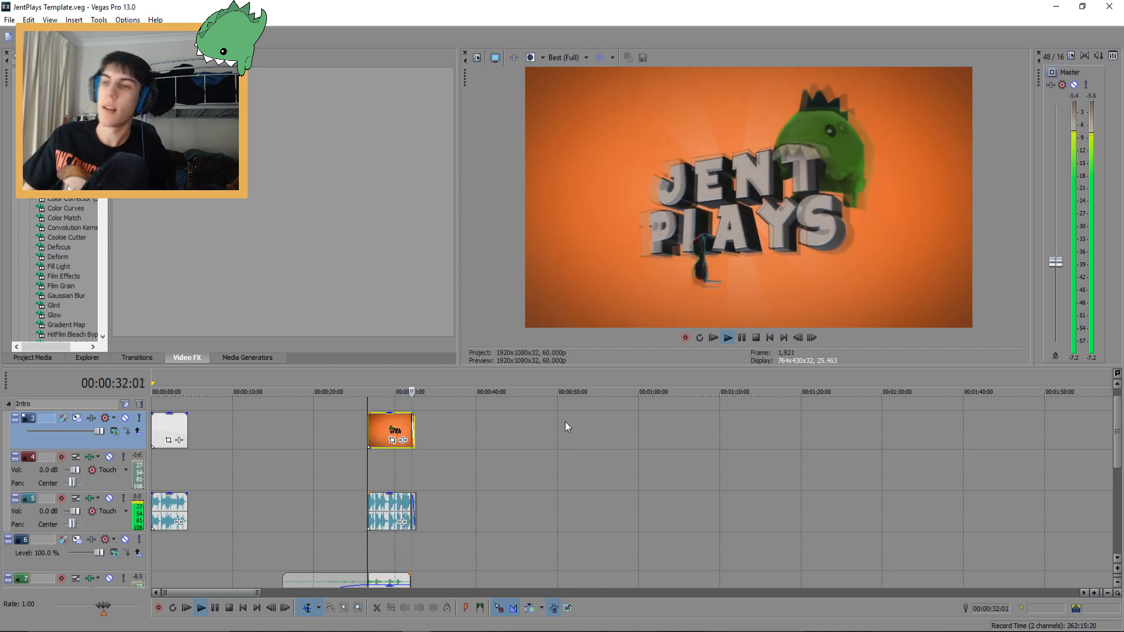
key(space)
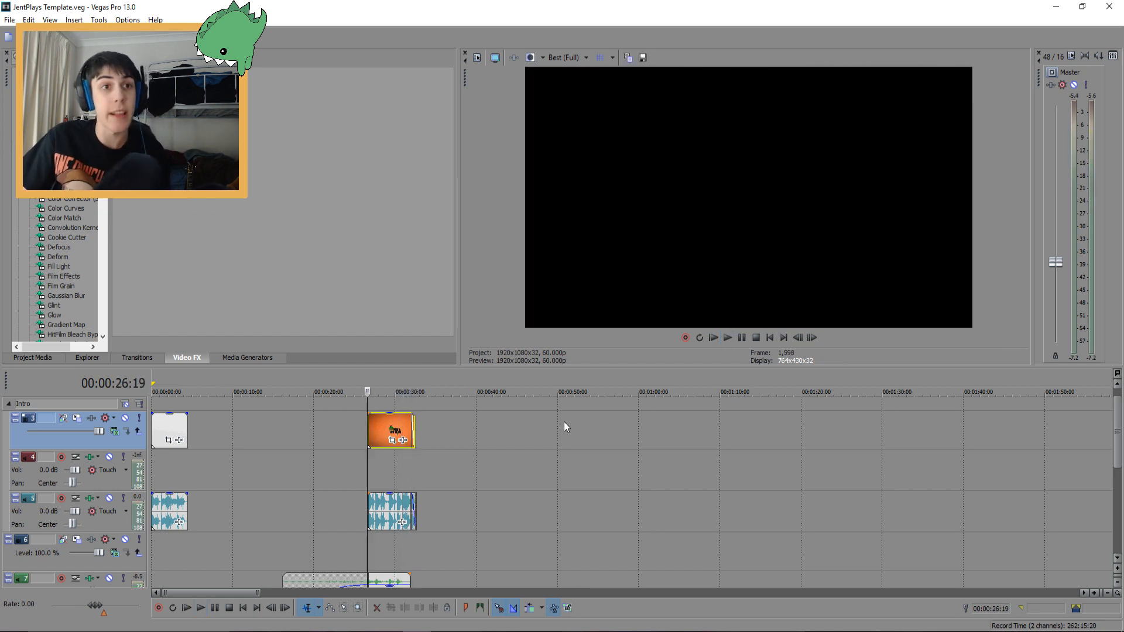
Solo the audio track below the intro tracks and play its sound, then unsolo it
scroll(468, 480, down, 2)
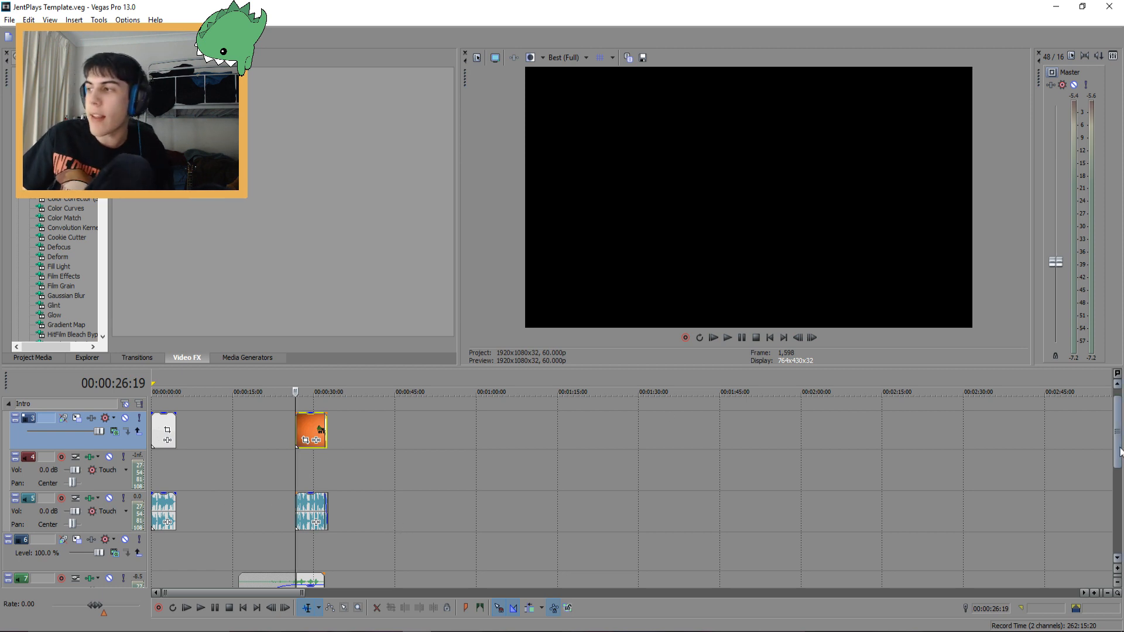
scroll(1120, 469, down, 1)
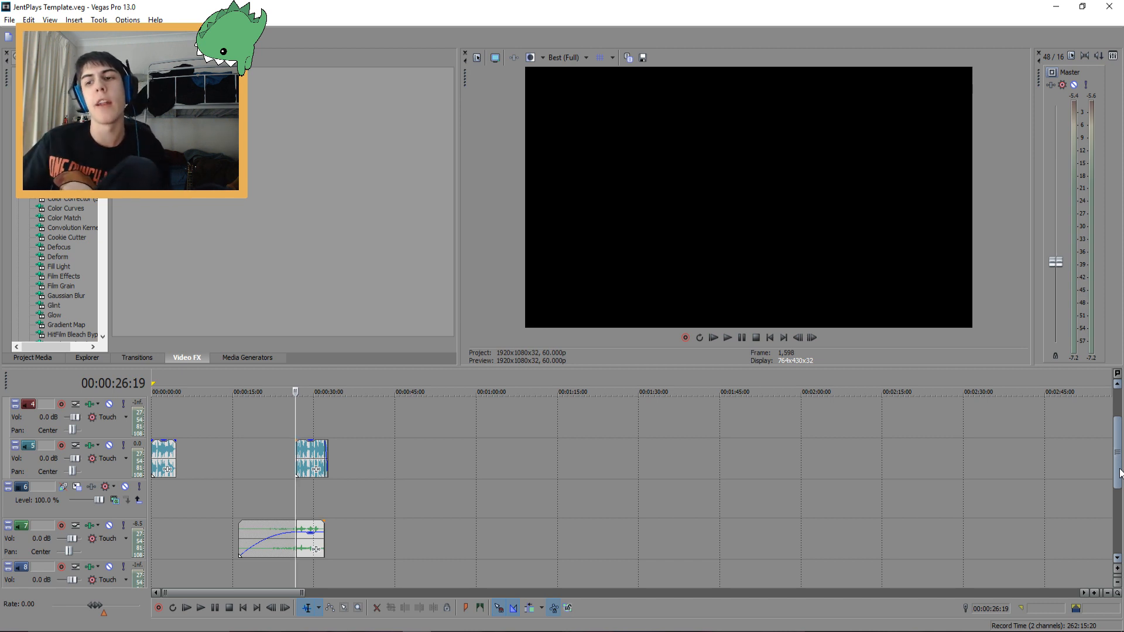
click(244, 535)
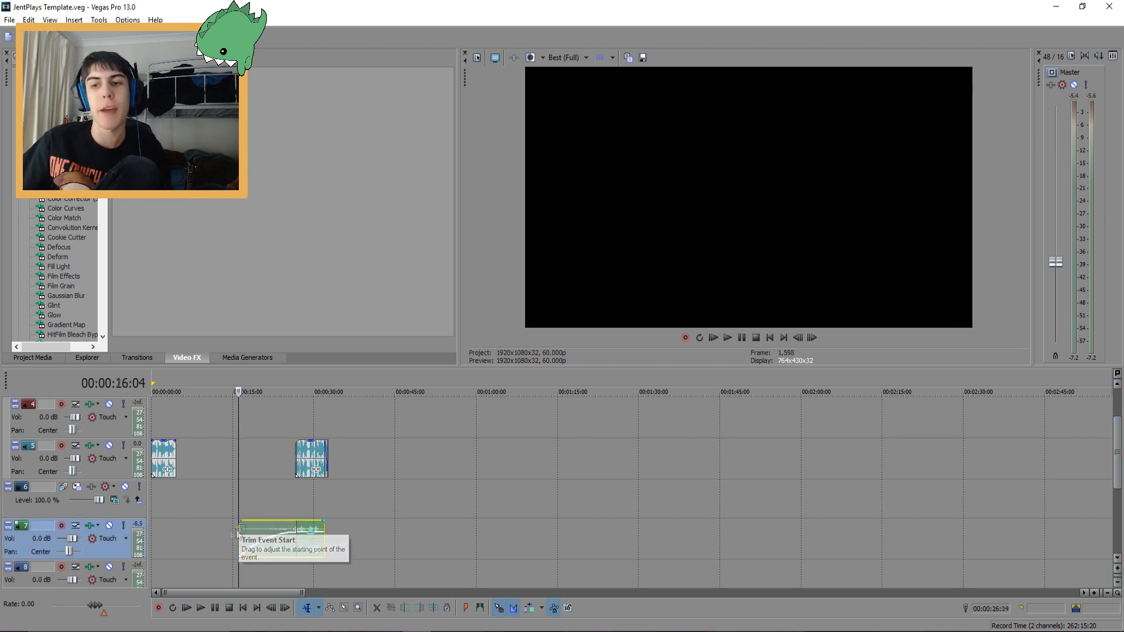
click(122, 527)
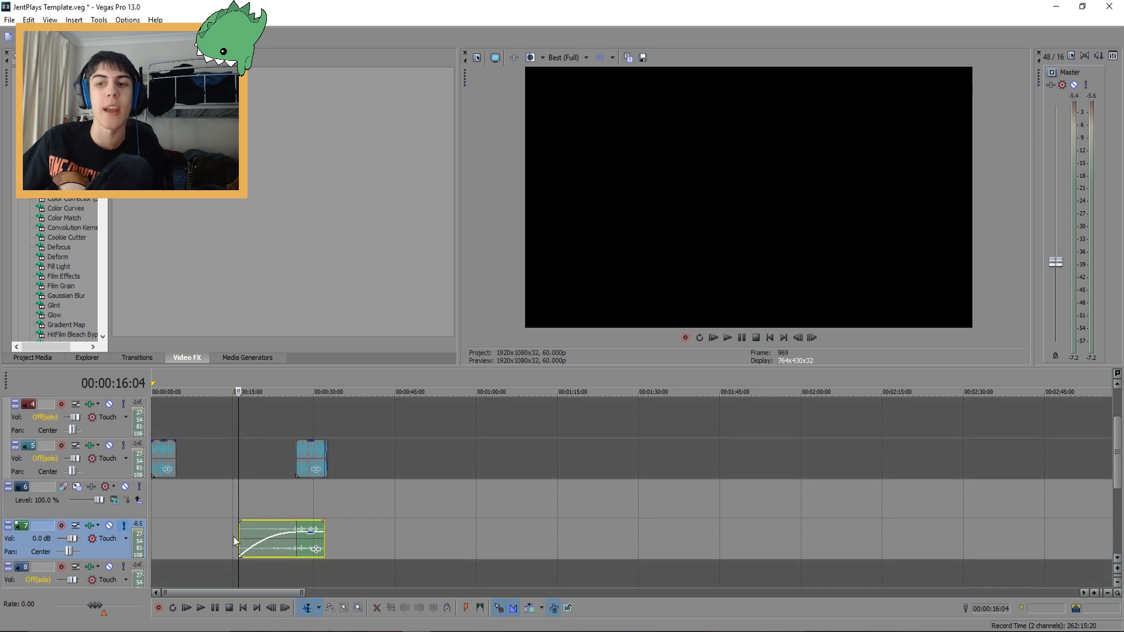
key(space)
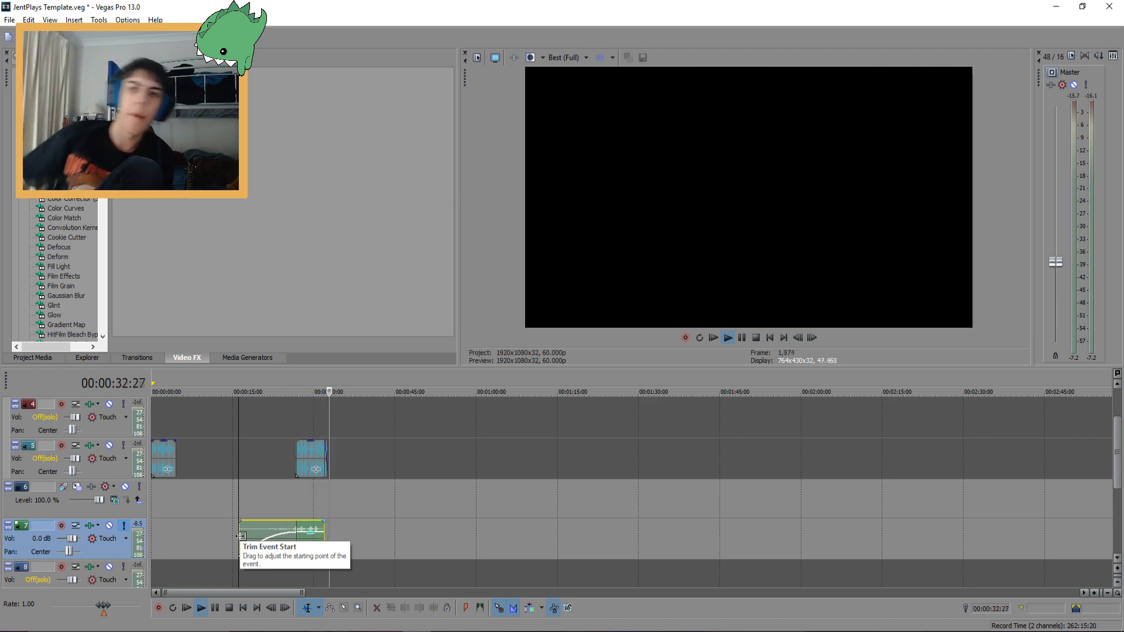
click(124, 525)
key(space)
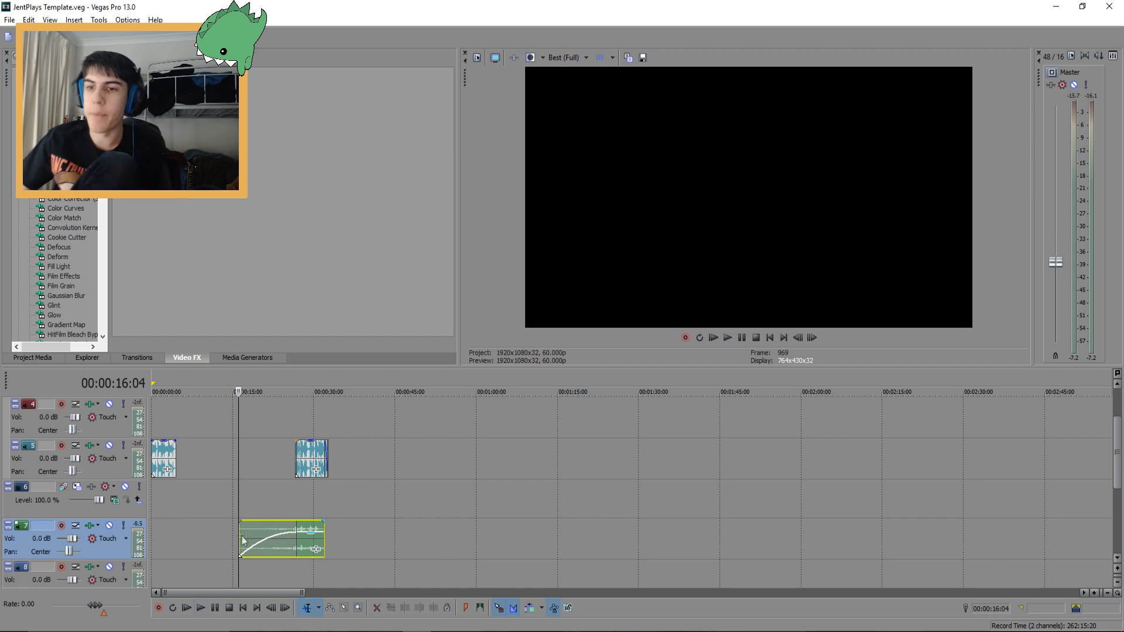
Inspect the background music clips laid out along the Music track
click(255, 471)
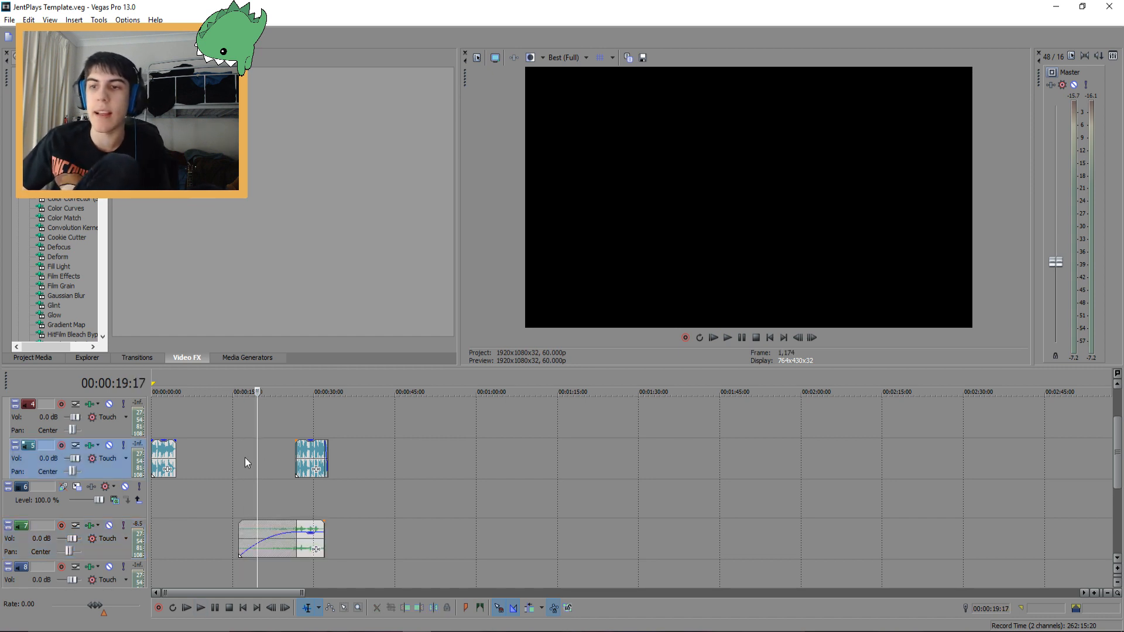
click(283, 452)
click(290, 451)
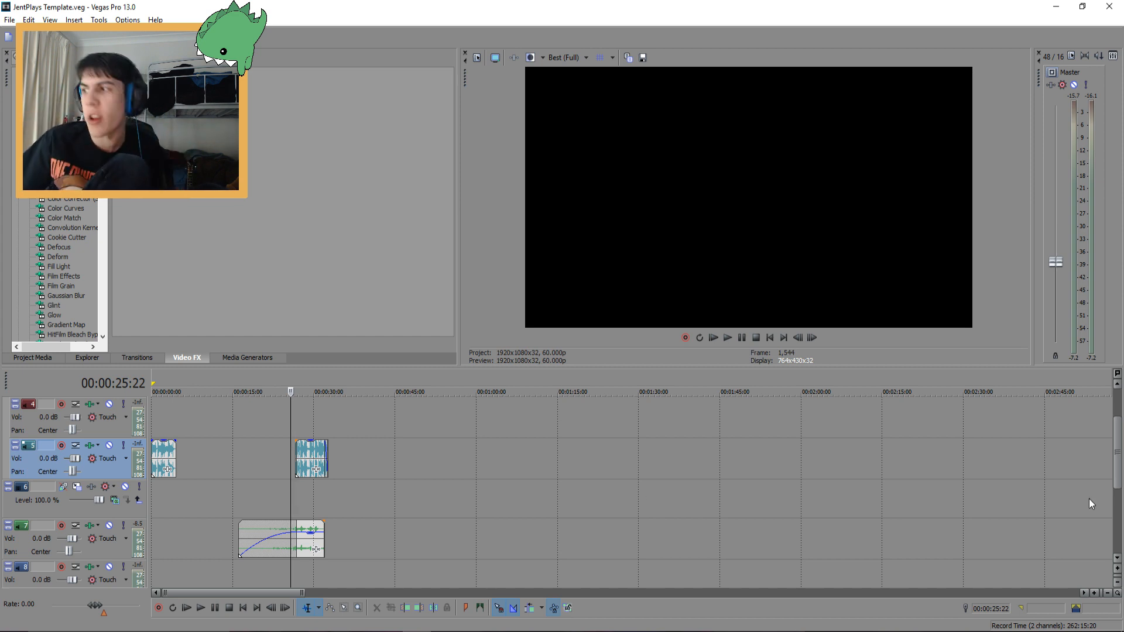
mouse_move(1118, 461)
mouse_down()
mouse_move(1120, 432)
mouse_move(1117, 442)
mouse_up()
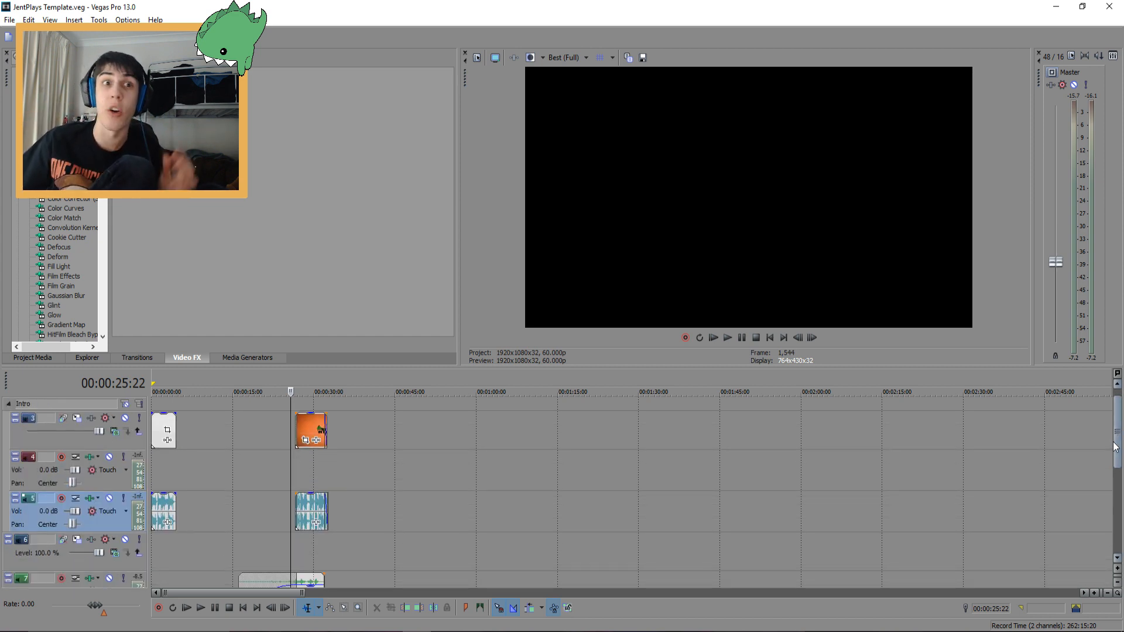
scroll(773, 466, down, 6)
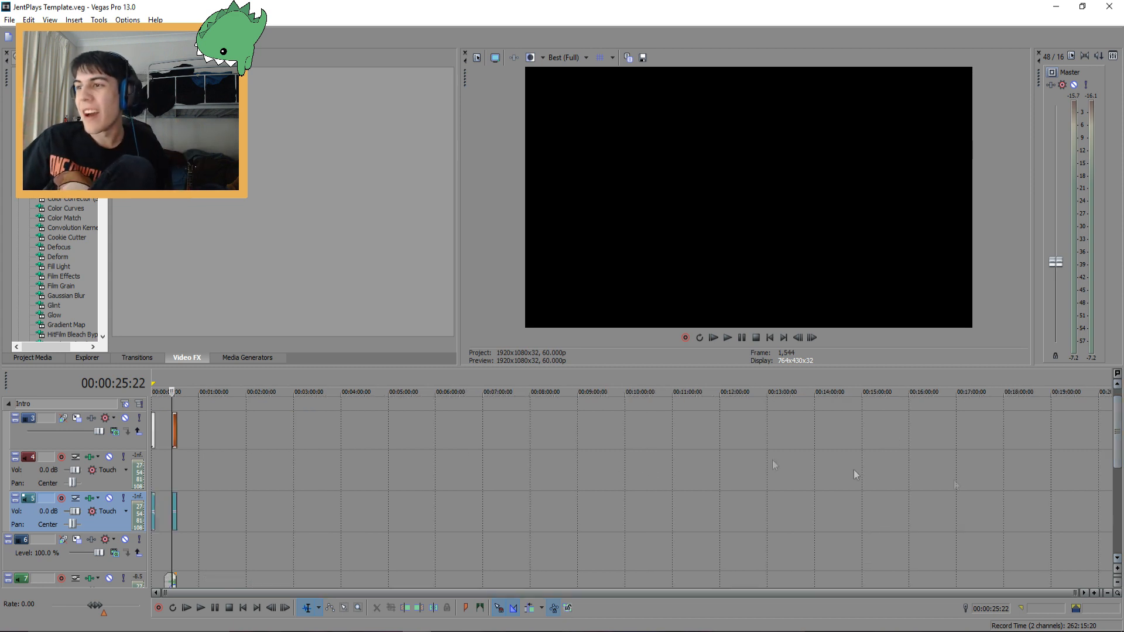
scroll(856, 474, down, 5)
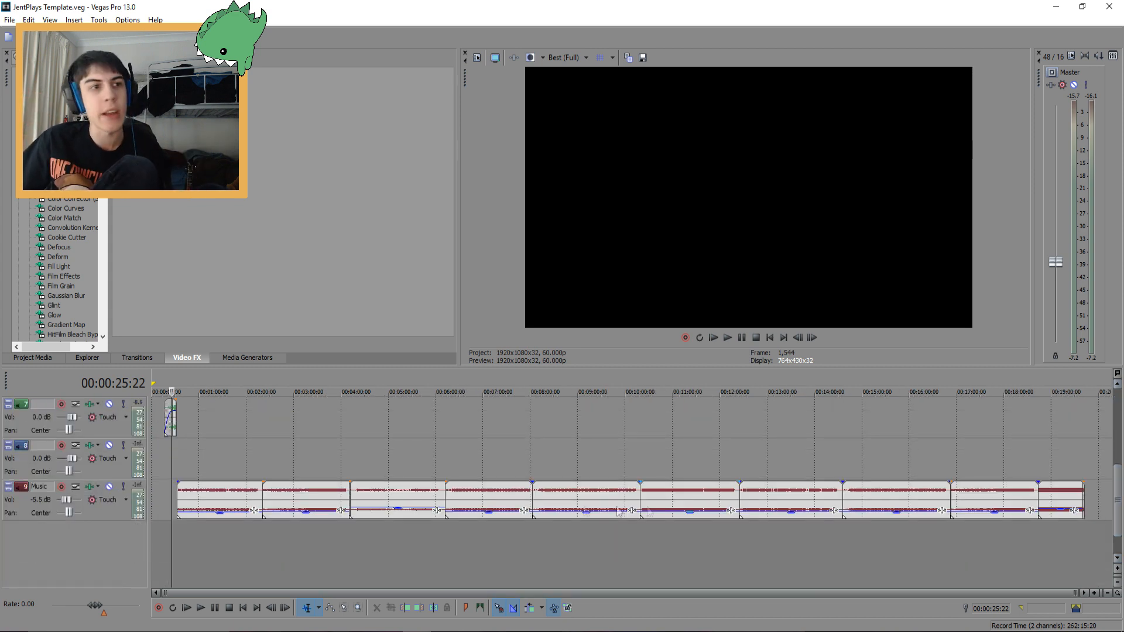
click(309, 492)
click(372, 498)
click(489, 498)
click(569, 497)
click(691, 489)
click(767, 495)
click(891, 495)
click(972, 495)
click(1064, 493)
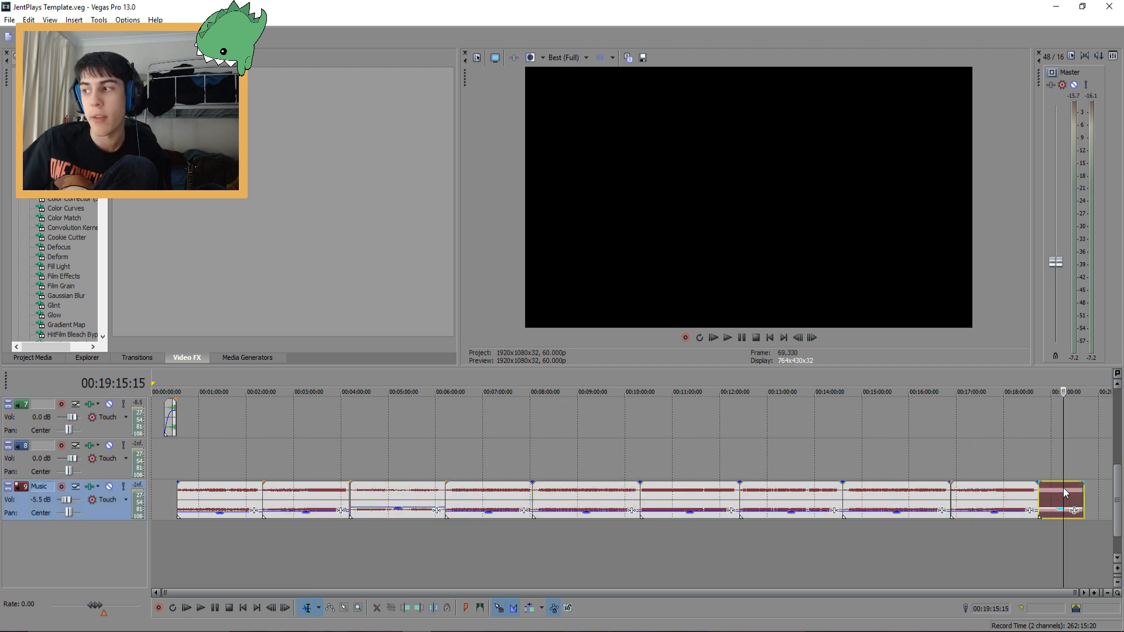
Play back individual background music clips on the Music track
click(319, 498)
click(394, 497)
click(475, 498)
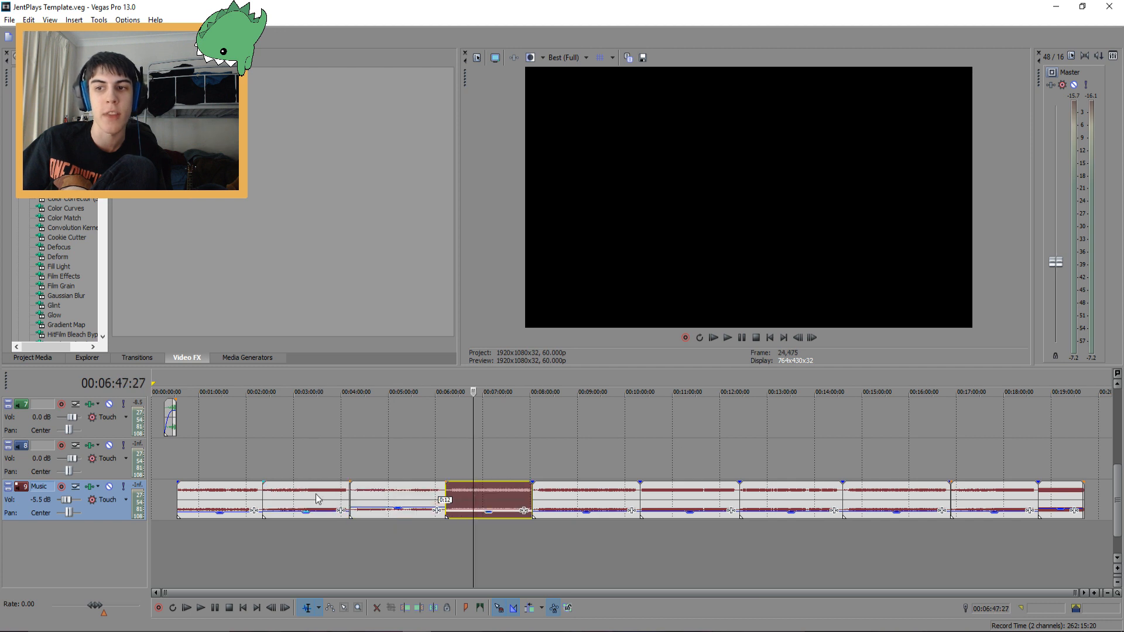
click(317, 497)
click(303, 494)
key(space)
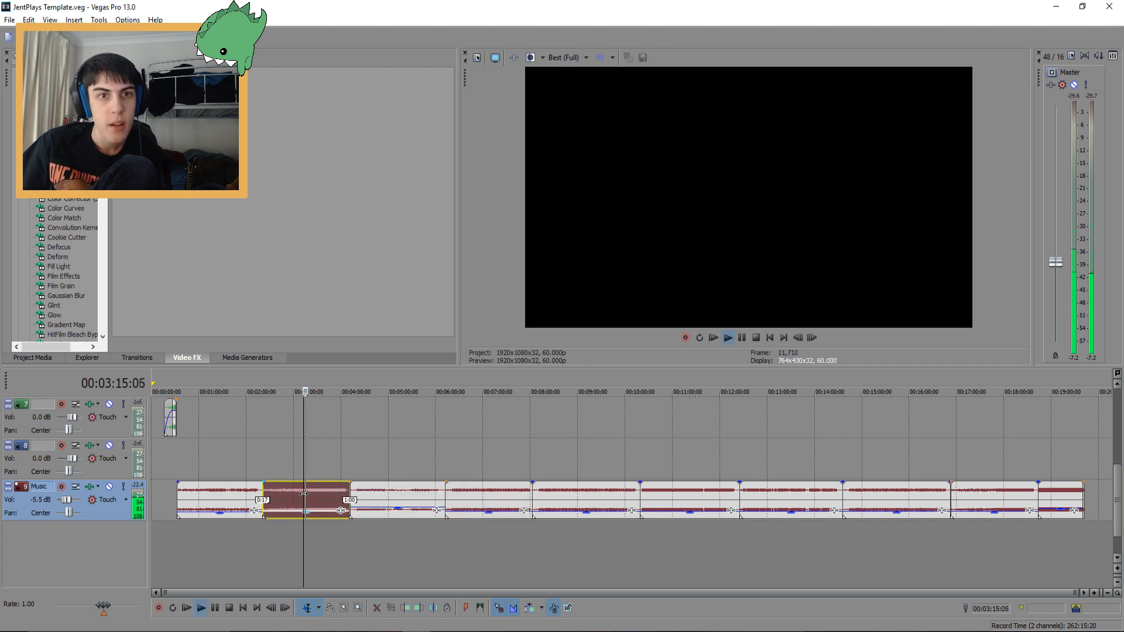
key(space)
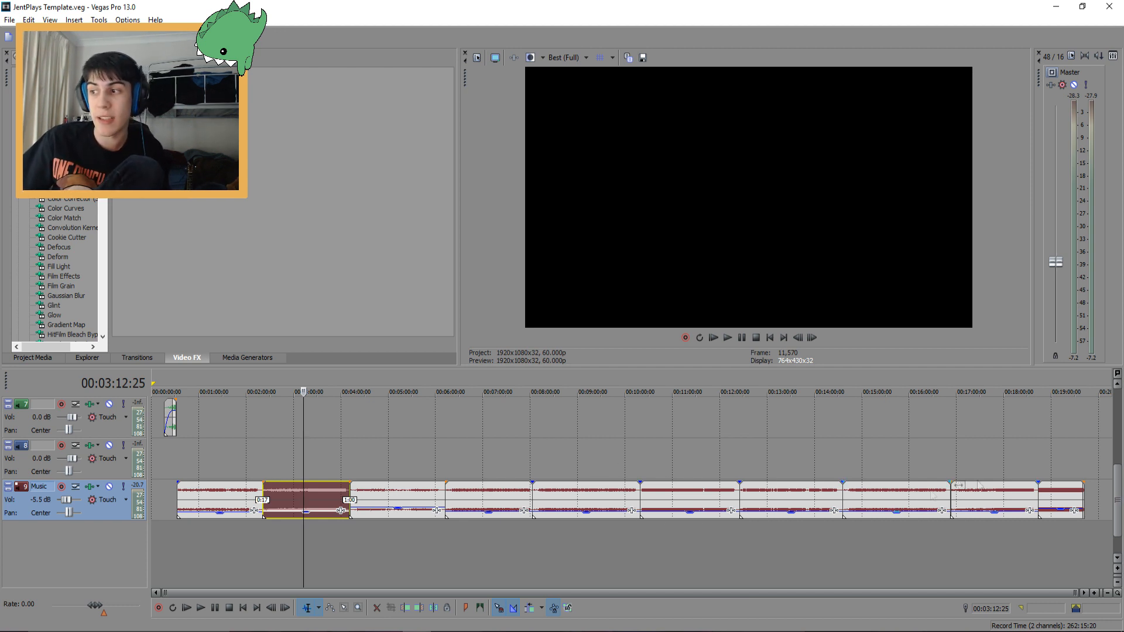
click(1042, 499)
key(space)
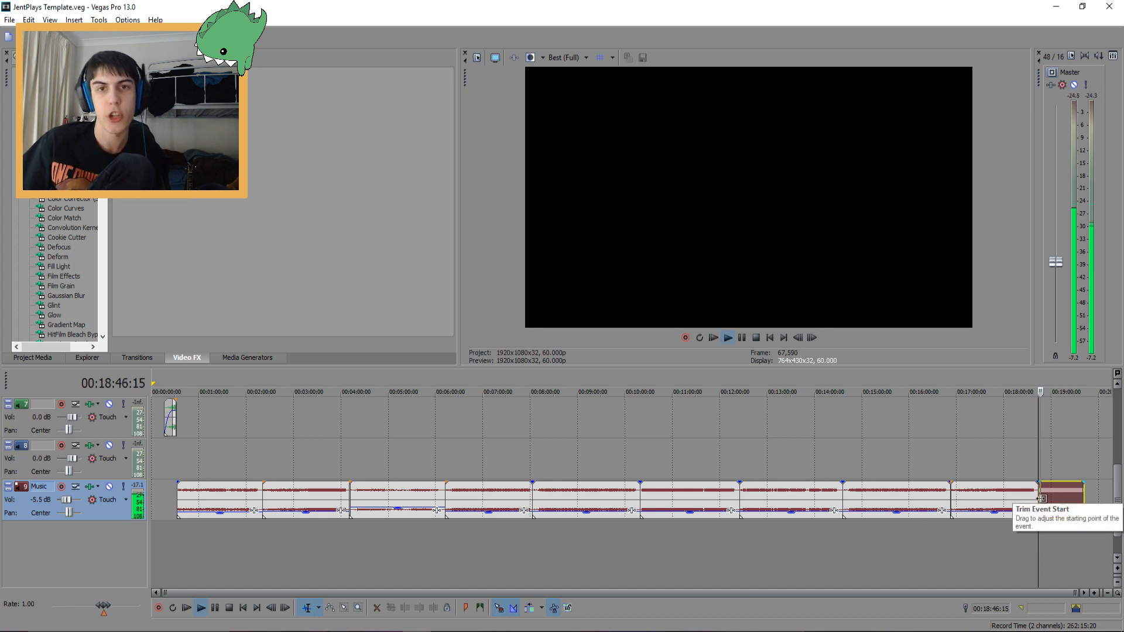
key(space)
Expand the Social Media track folder and play its end-screen clips
scroll(702, 498, up, 8)
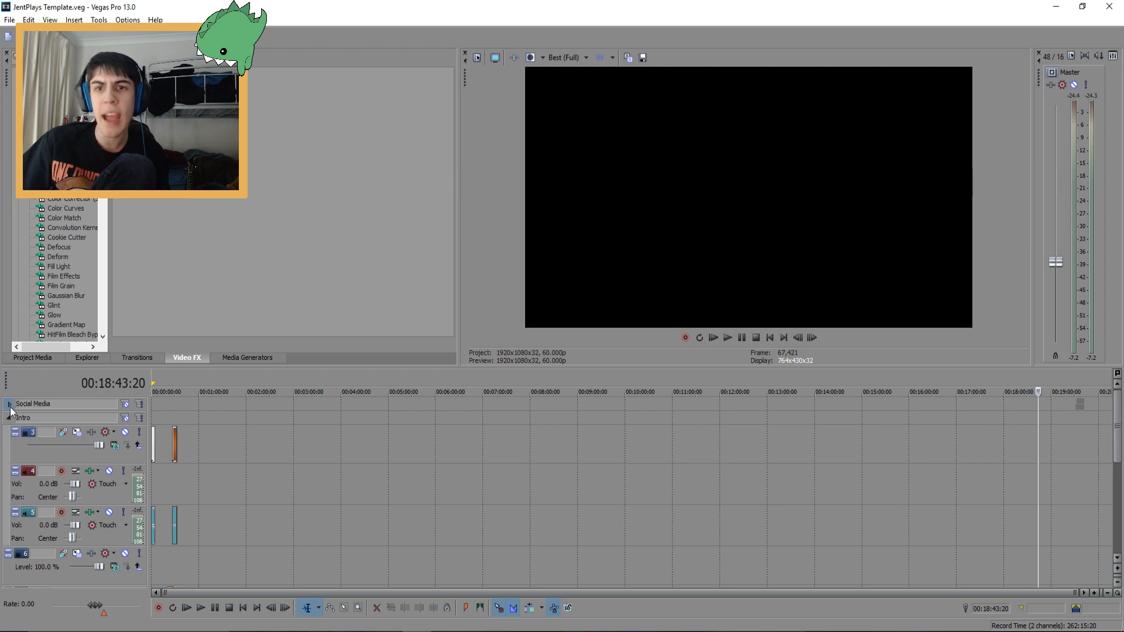
click(9, 405)
click(1076, 429)
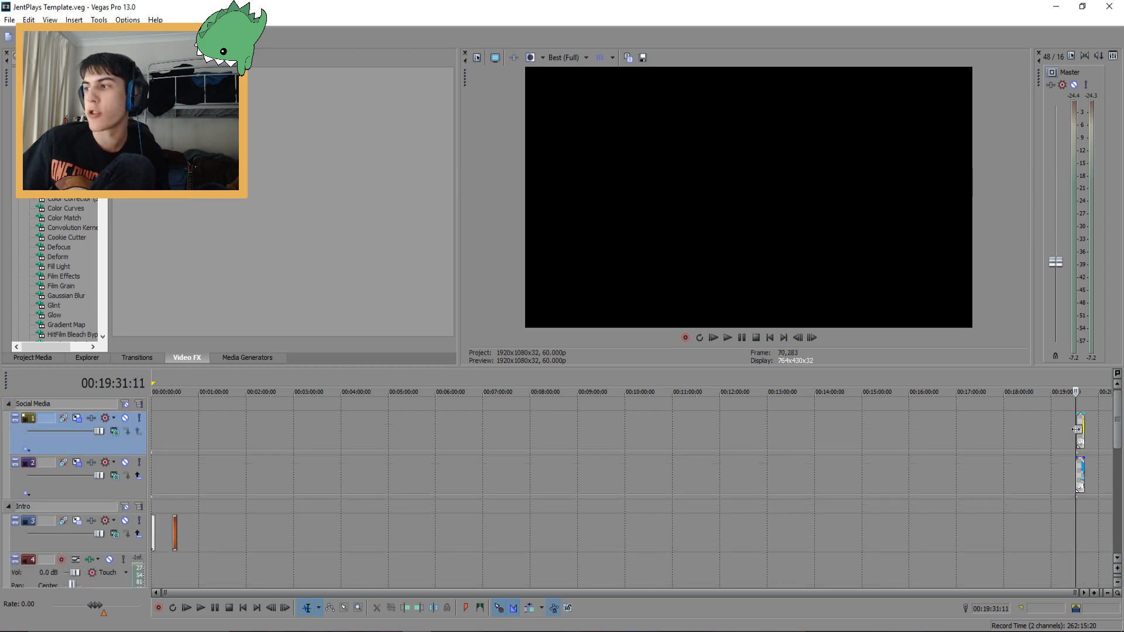
click(1072, 461)
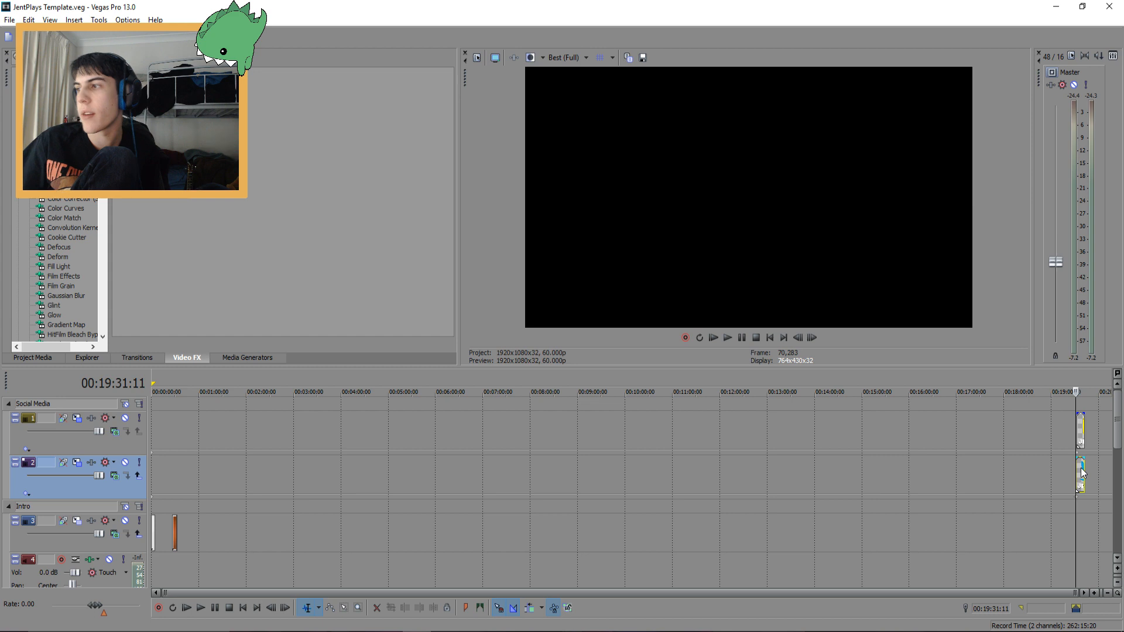
key(space)
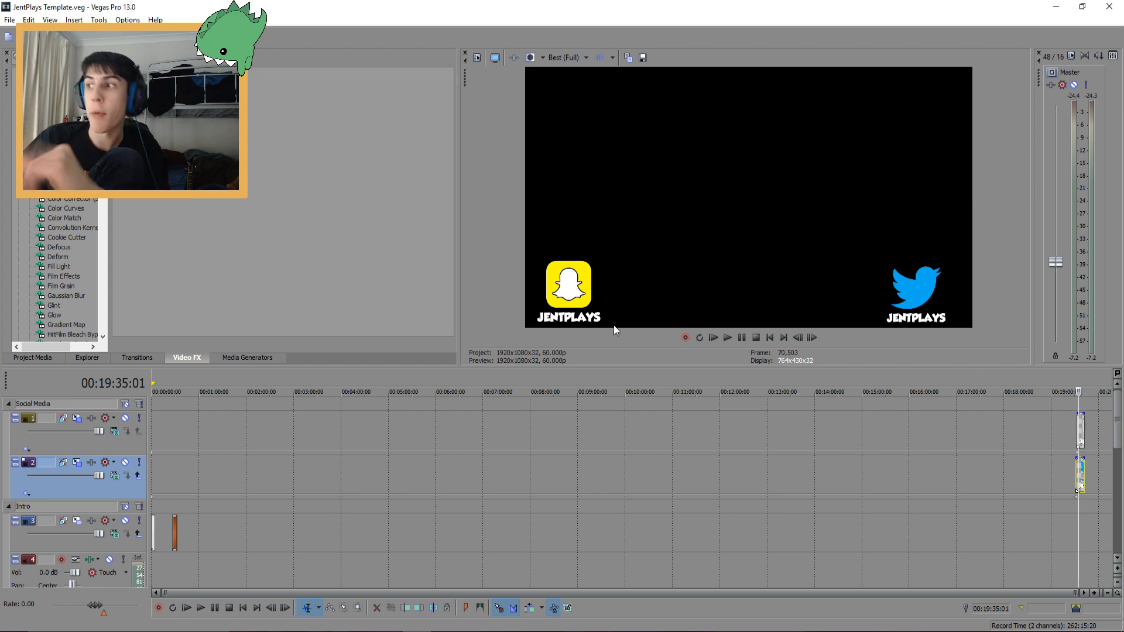
Zoom into the Snapchat and Twitter end-screen clips and inspect them on their tracks
scroll(1035, 424, up, 6)
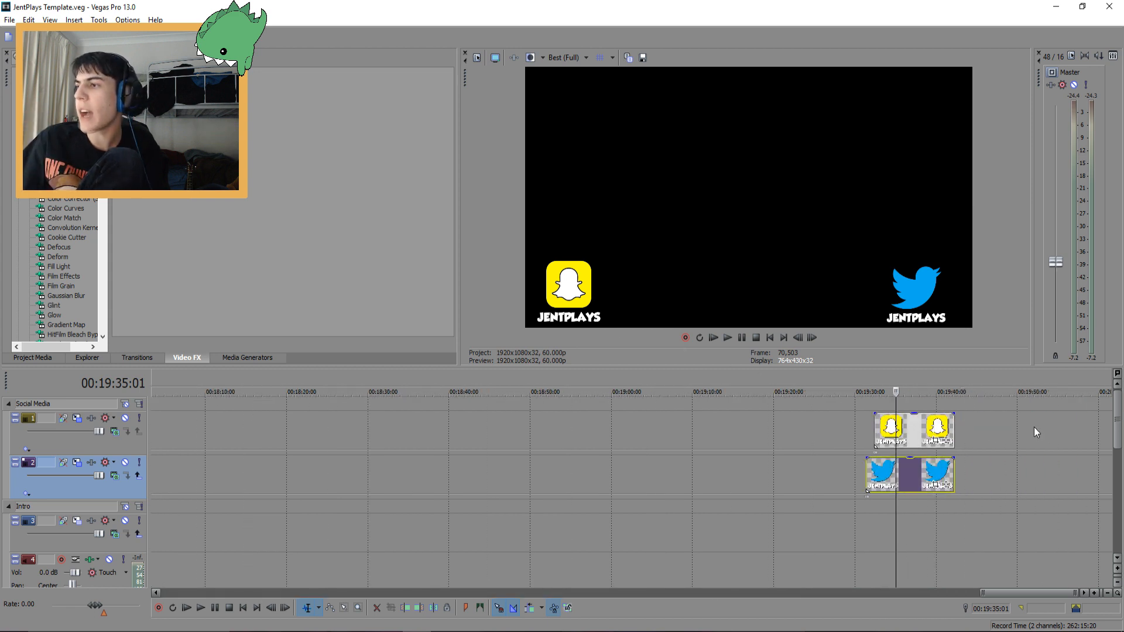
click(911, 478)
click(925, 479)
click(903, 477)
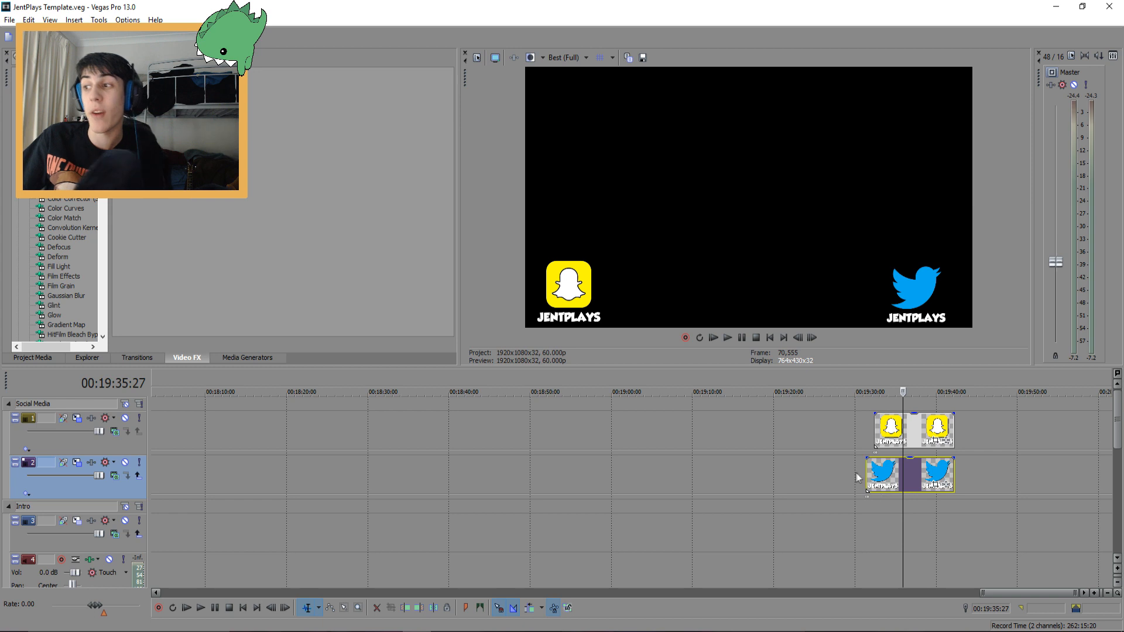
click(866, 501)
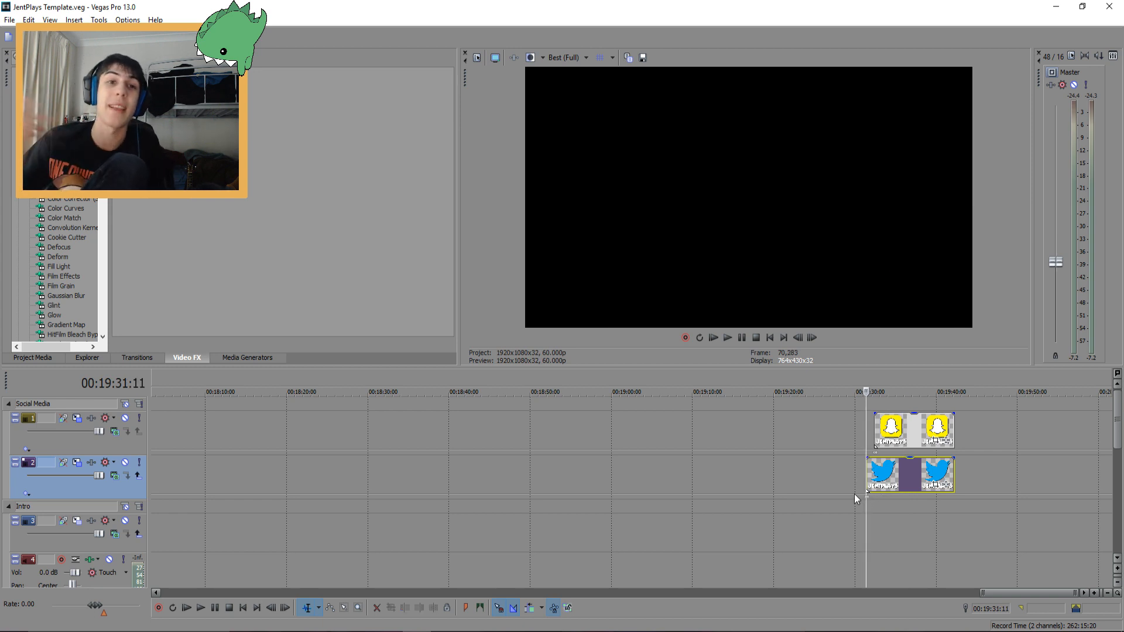
scroll(294, 469, down, 5)
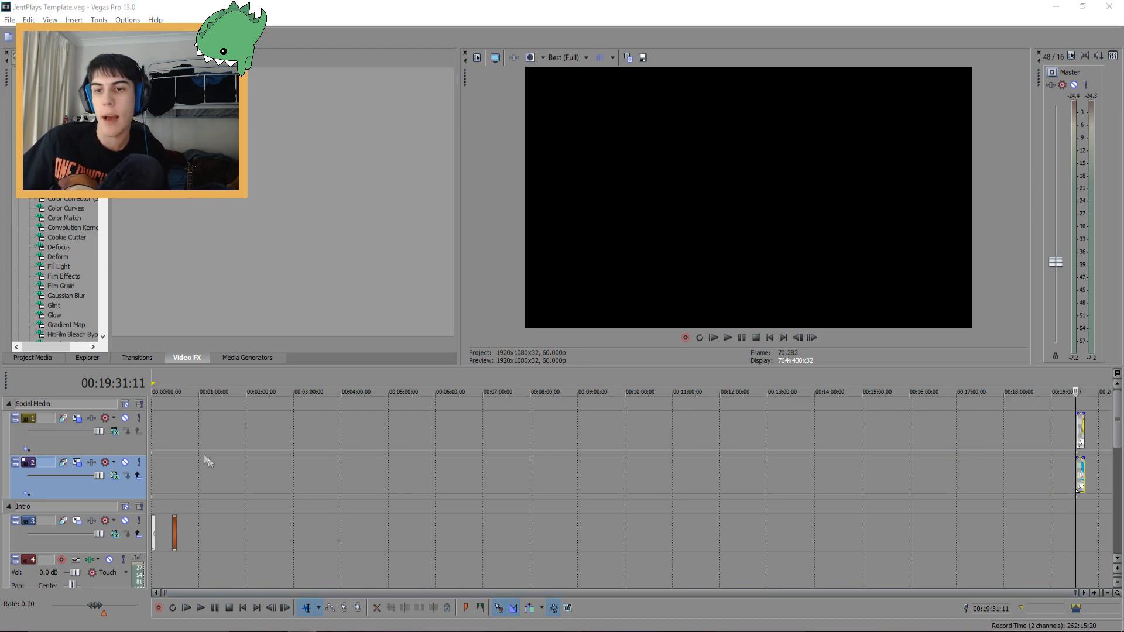
drag(203, 535, 183, 526)
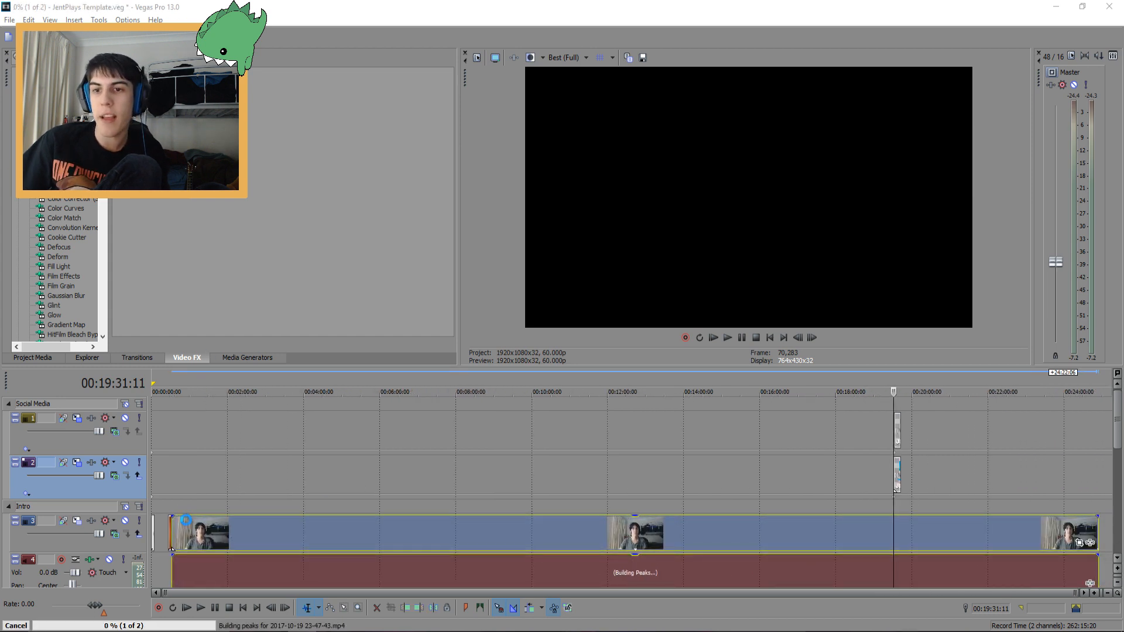
click(232, 538)
click(272, 540)
click(332, 539)
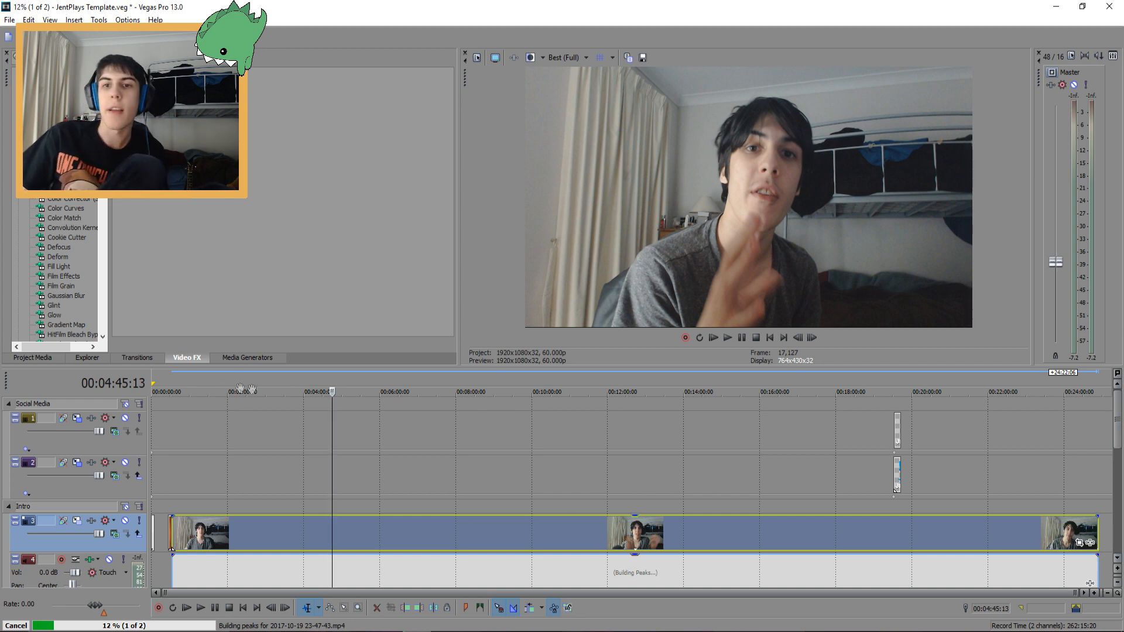
Collapse the Social Media folder and zoom in on where the recording begins after the intro
click(5, 405)
click(9, 404)
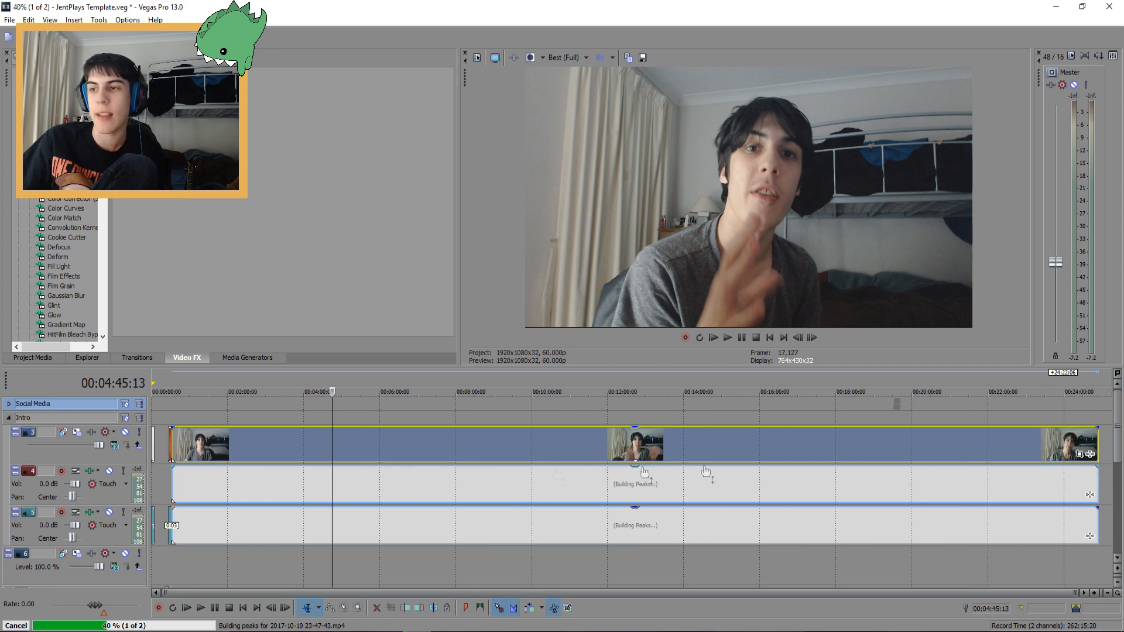
click(169, 513)
scroll(170, 515, up, 10)
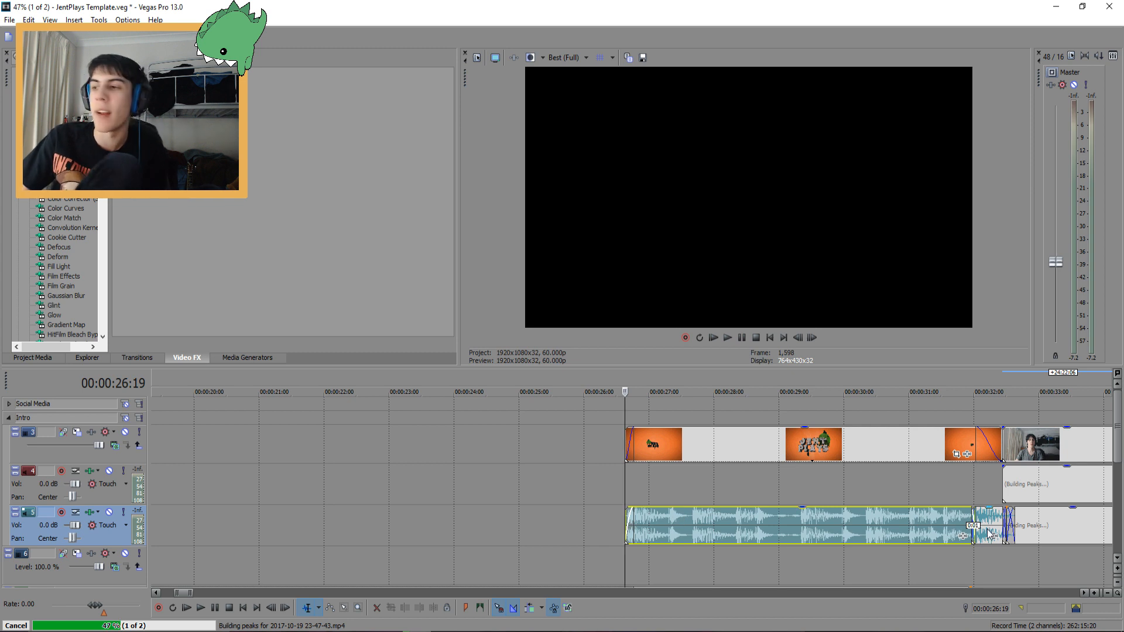
scroll(746, 497, down, 5)
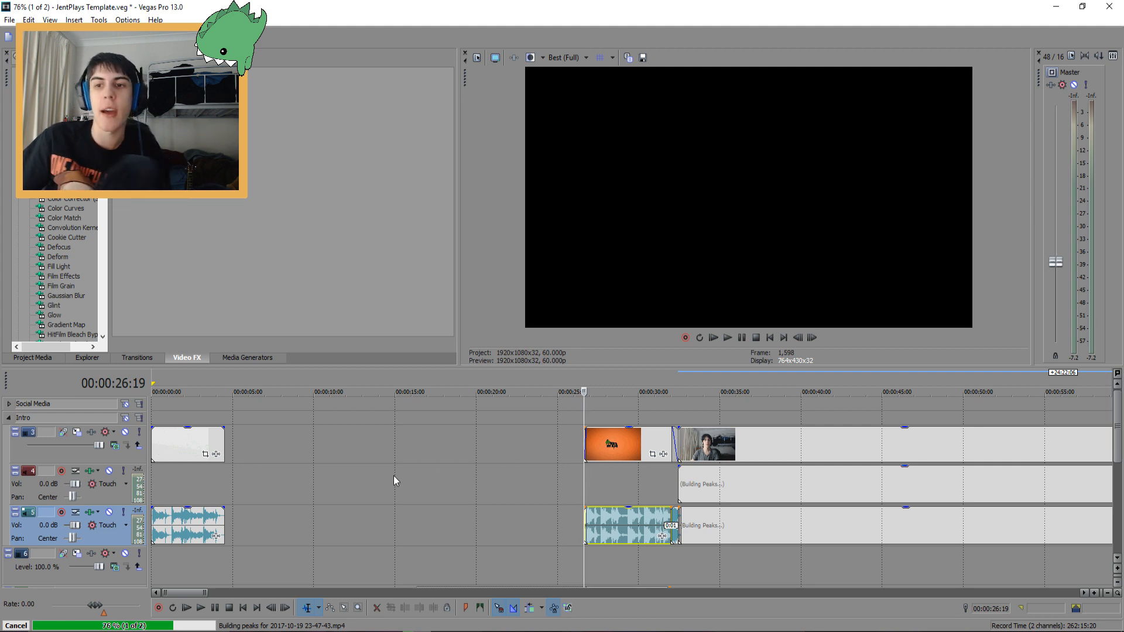
scroll(332, 498, down, 4)
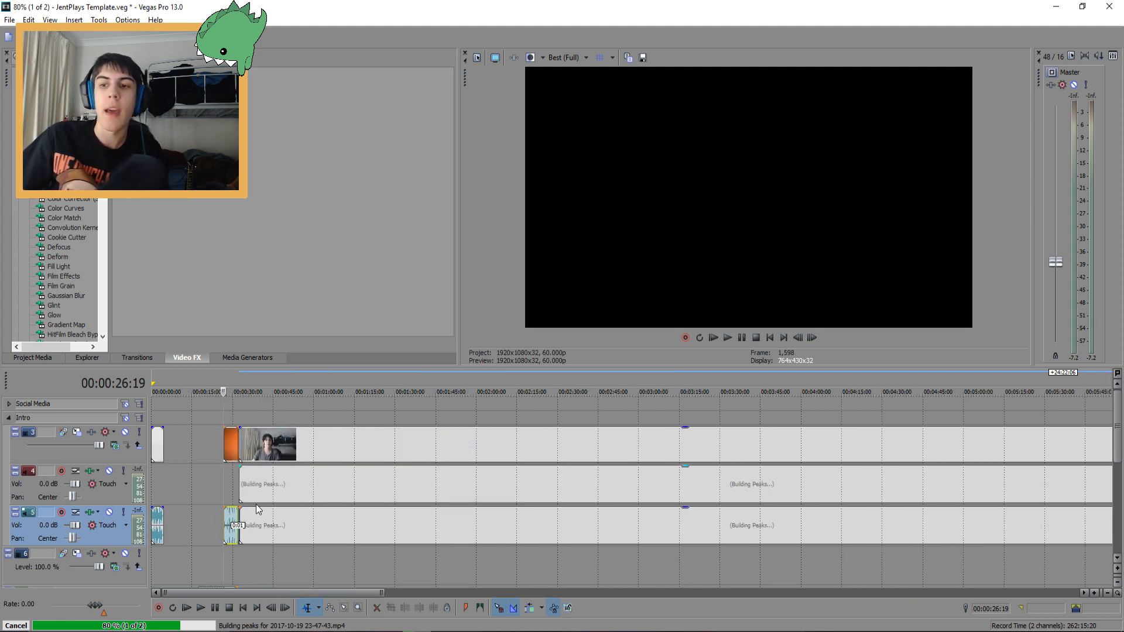
scroll(264, 509, up, 2)
scroll(276, 521, down, 3)
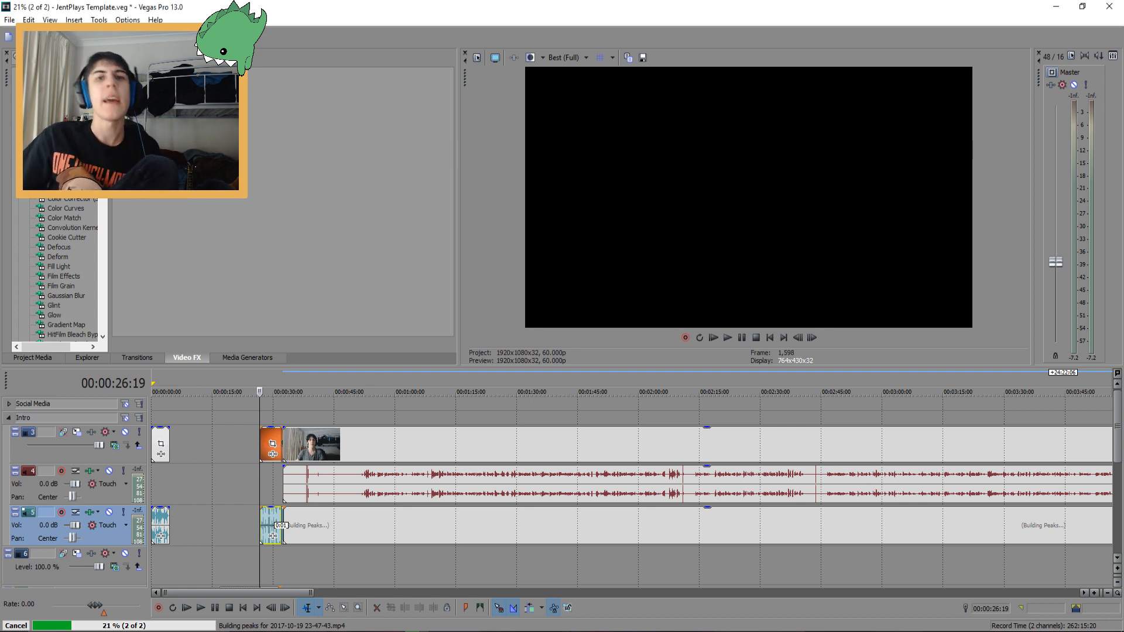
click(310, 476)
scroll(317, 485, up, 5)
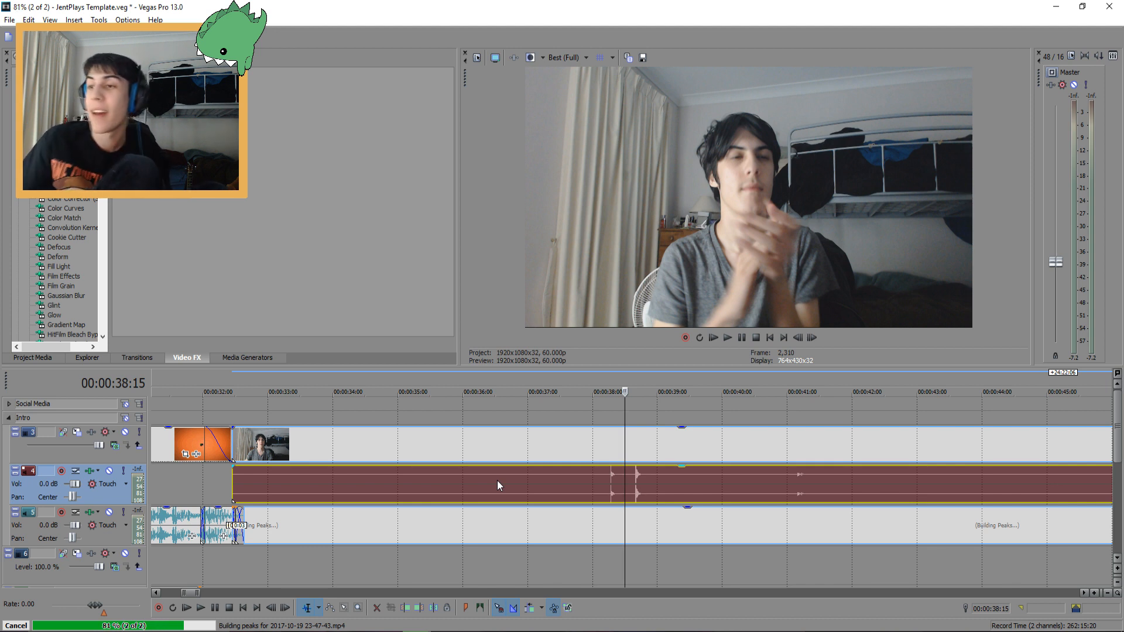
Find the clap in the recording's audio waveform, stepping the cursor frame by frame around it
click(633, 472)
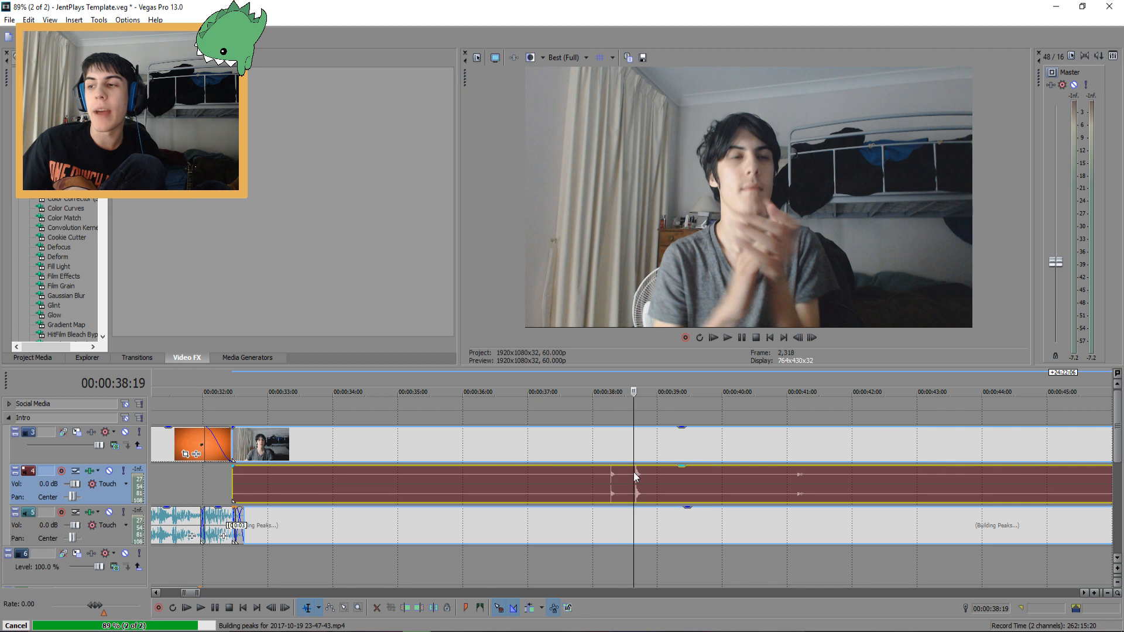
click(635, 473)
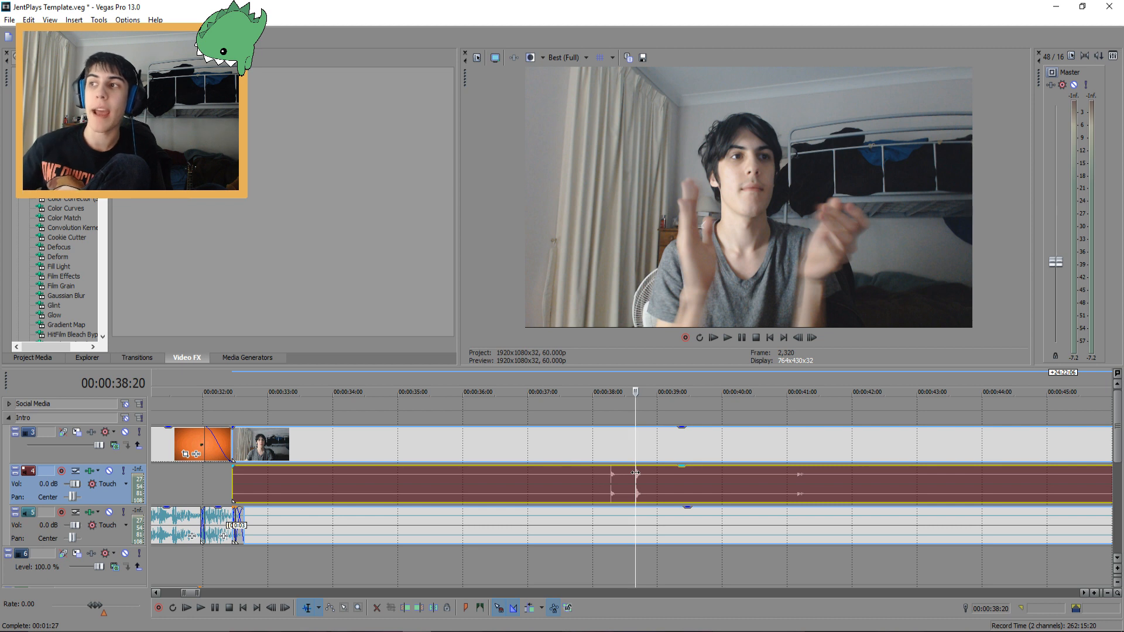
key(space)
key(space)
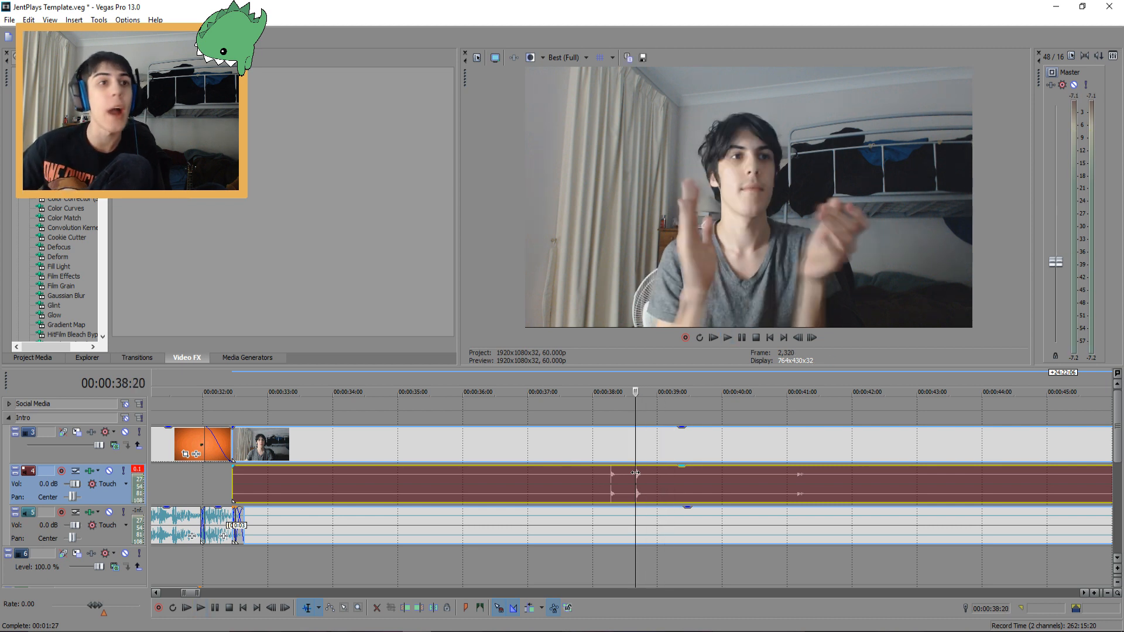
key(Right)
key(Left)
scroll(644, 480, up, 8)
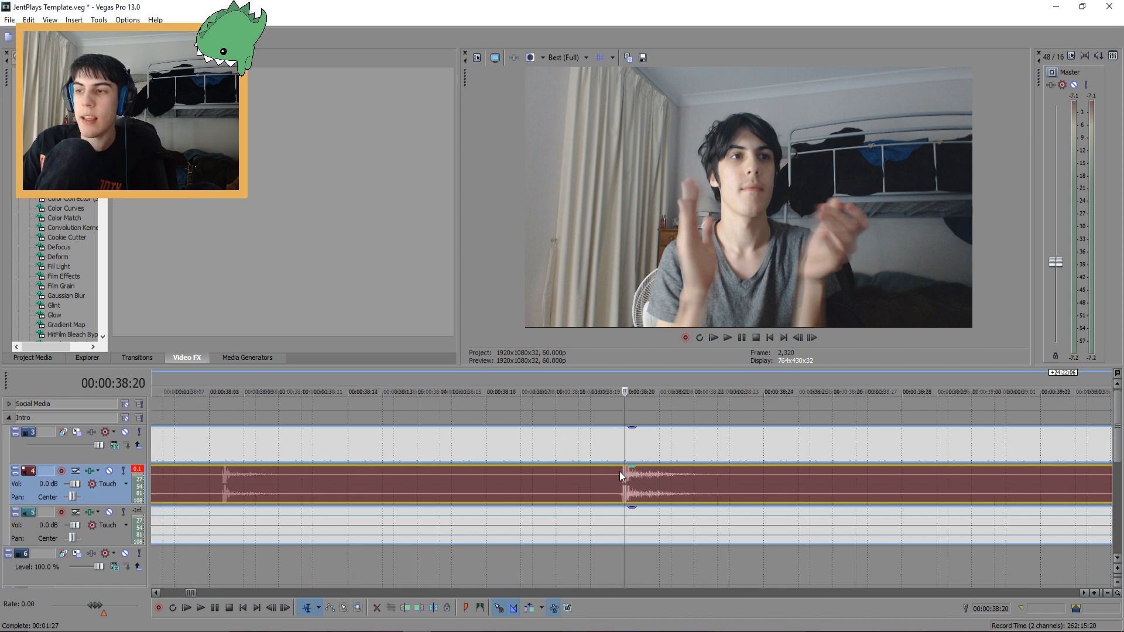
scroll(619, 472, up, 5)
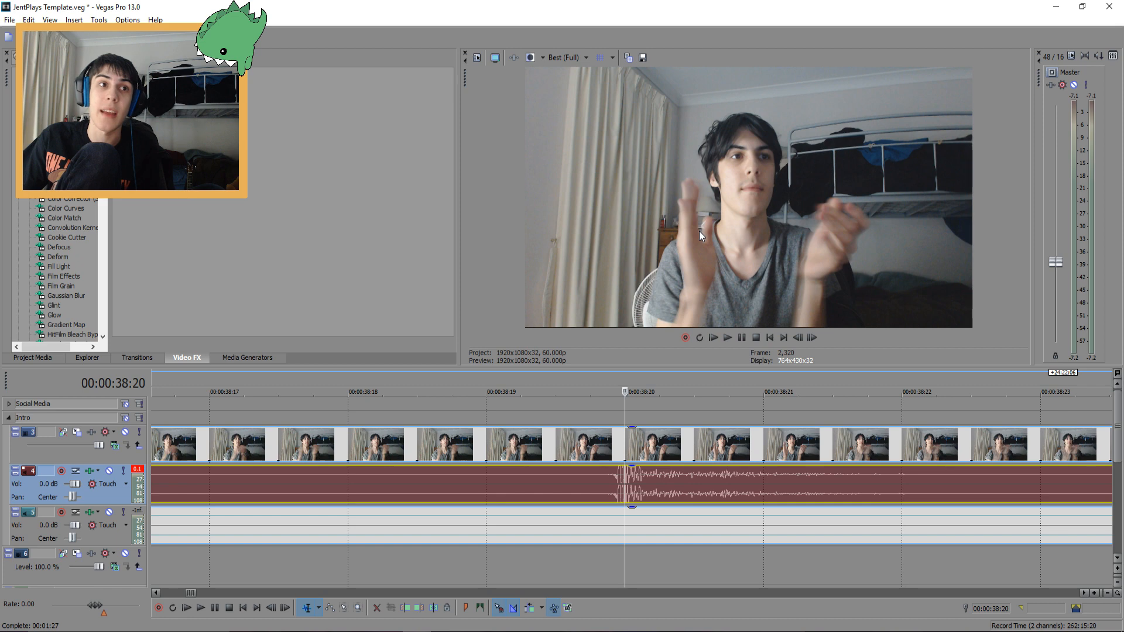
scroll(724, 394, down, 2)
scroll(655, 483, down, 12)
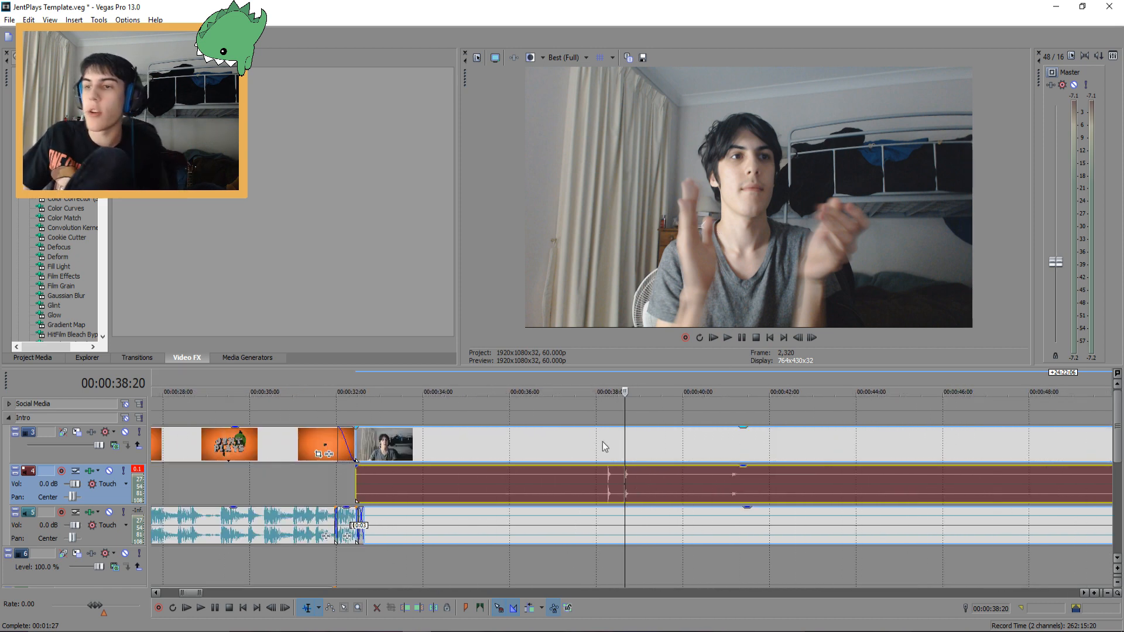
key(Right)
key(Right)
key(Right)
key(Right)
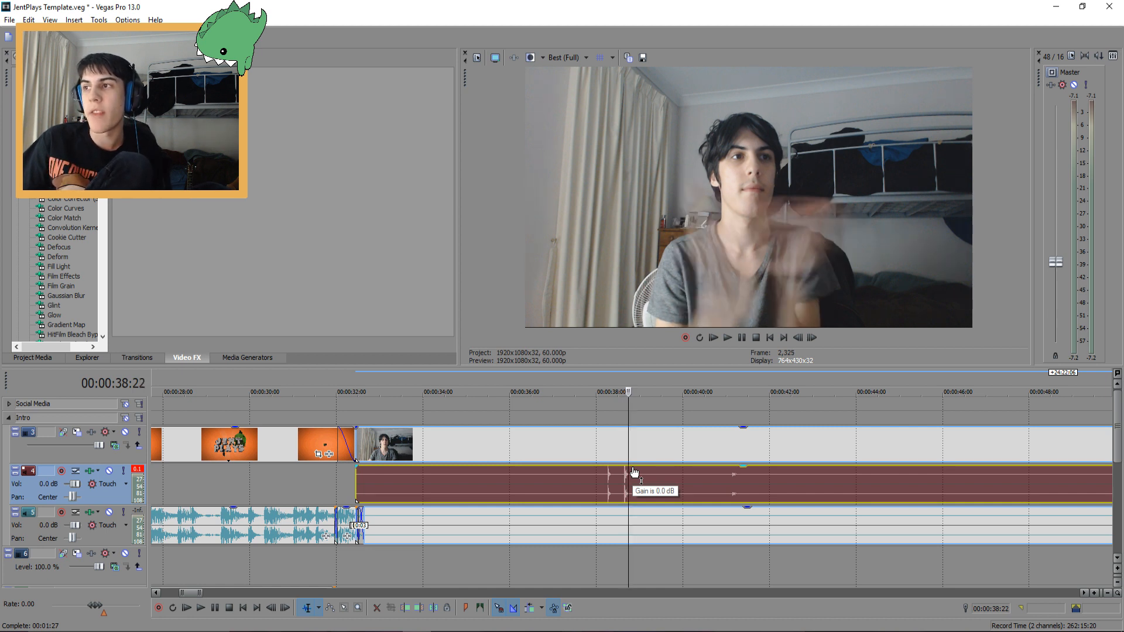
key(Right)
key(Right)
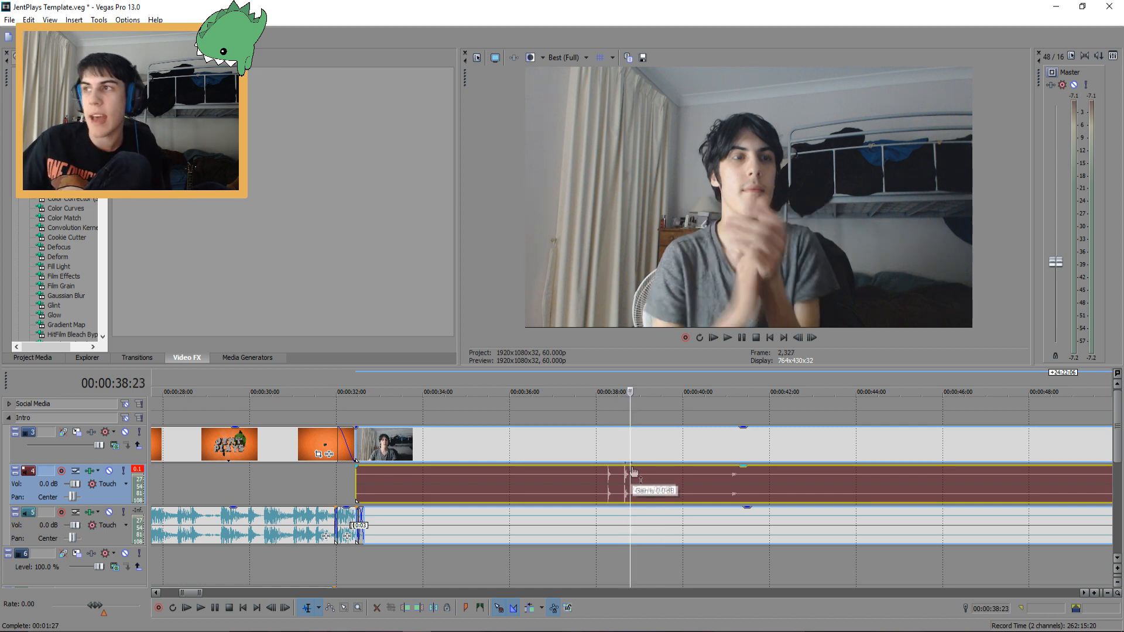
Slide the separate audio clip so its clap spike lines up with the clap frame at the cursor, then play to check sync
scroll(750, 452, up, 7)
scroll(585, 492, up, 2)
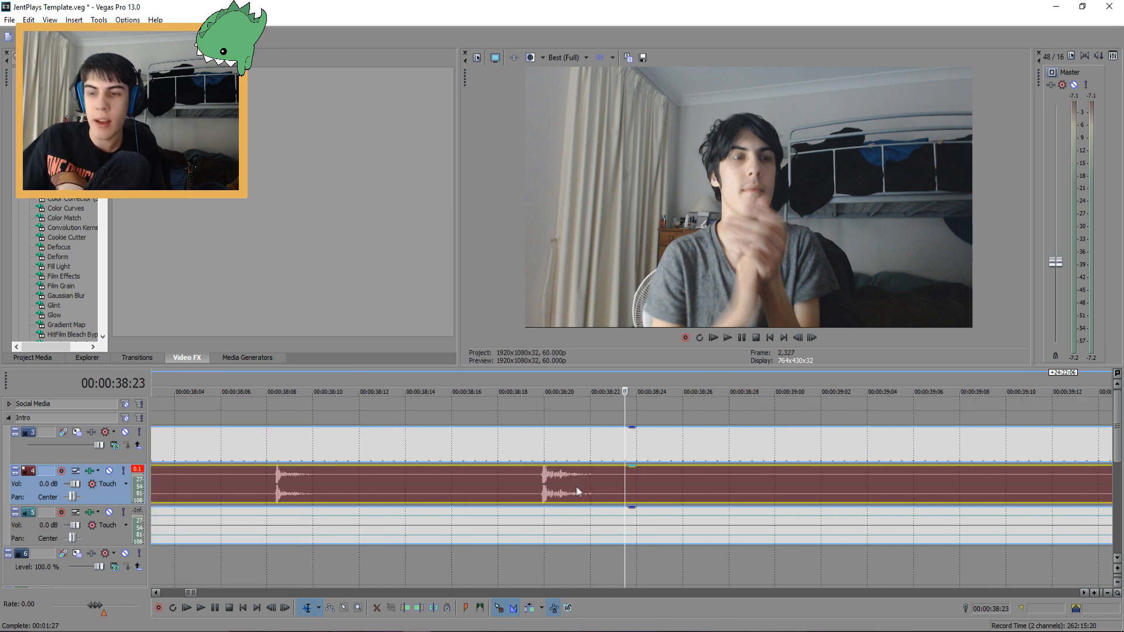
drag(552, 484, 632, 487)
click(664, 449)
ctrl+click(672, 477)
ctrl+click(698, 525)
click(521, 474)
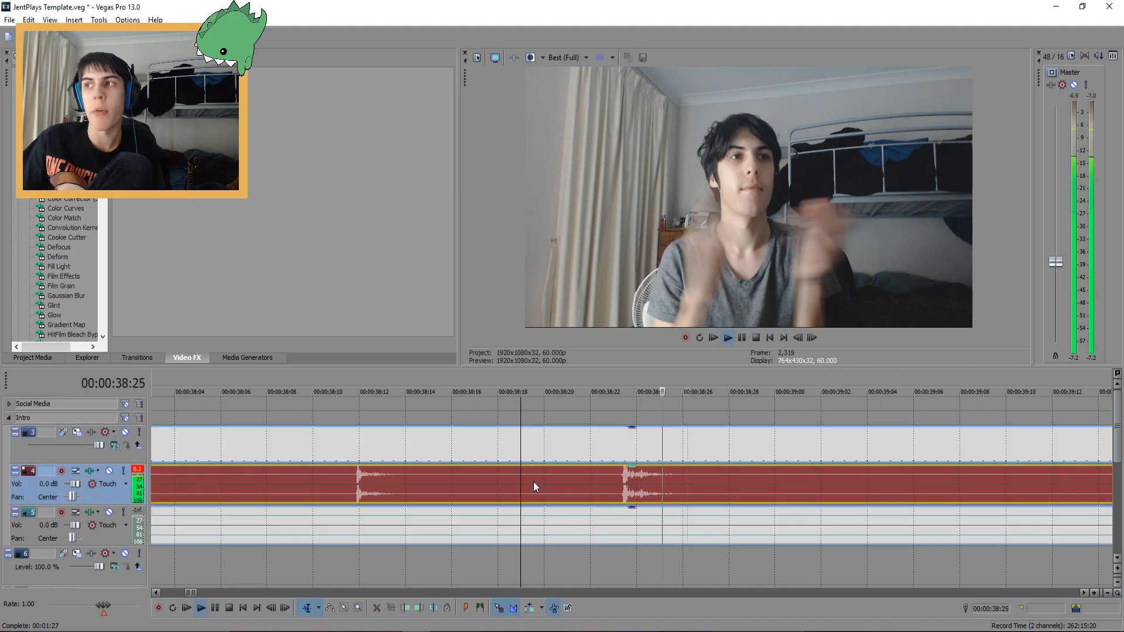
Cut off the recording's opening section at about 51 seconds and move the remainder up against the intro's end
scroll(533, 486, down, 3)
scroll(533, 483, down, 6)
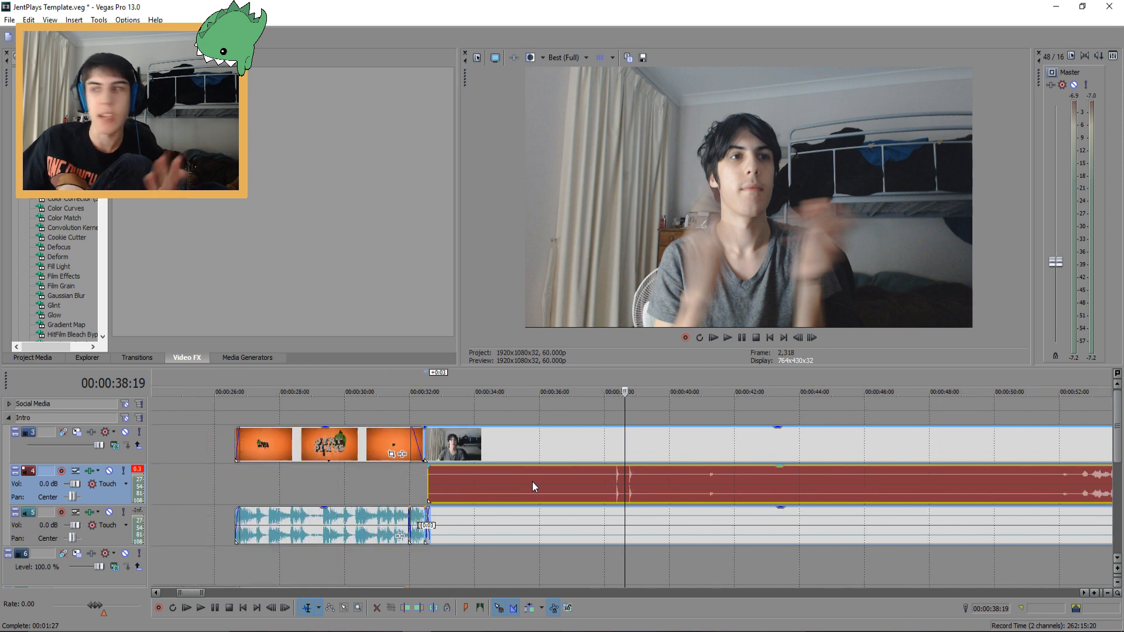
click(837, 479)
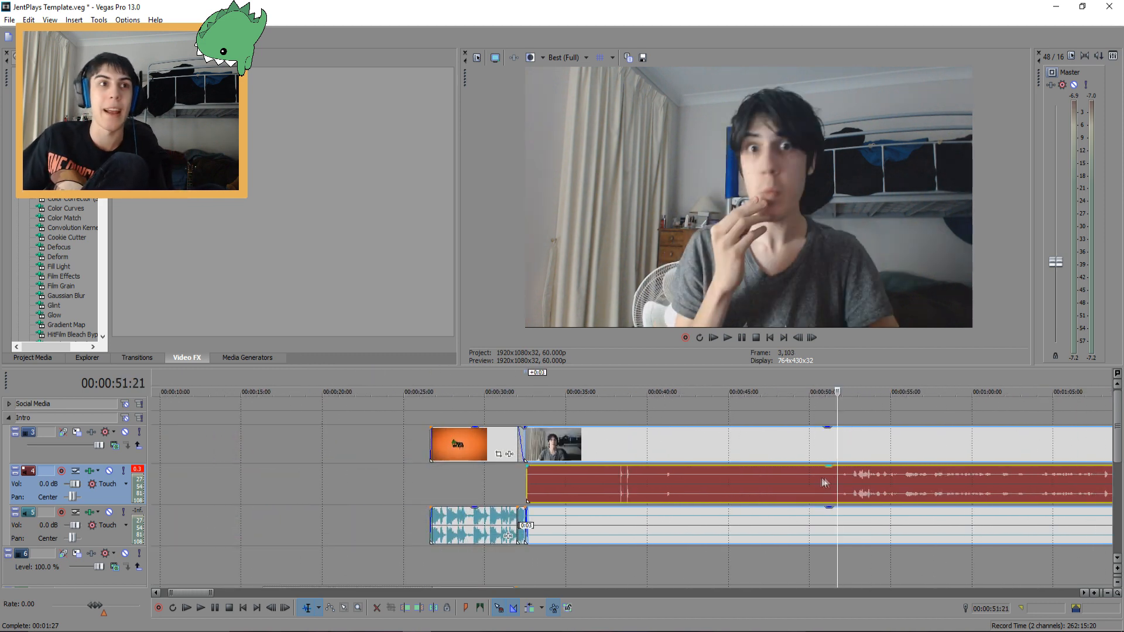
click(828, 480)
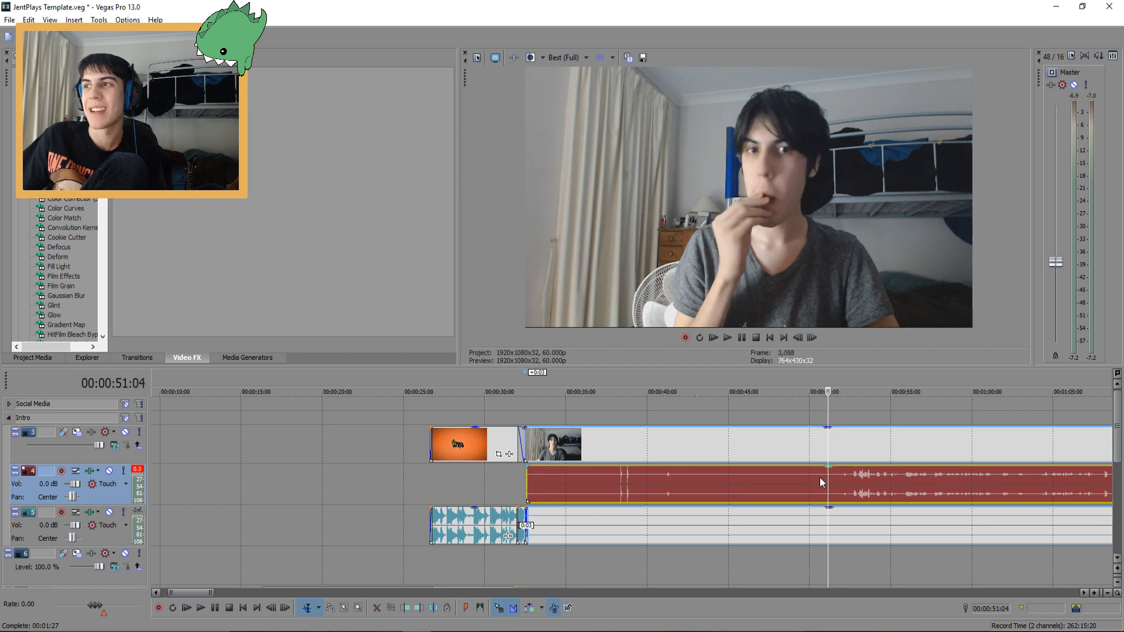
key(s)
click(779, 480)
key(Delete)
drag(867, 486, 558, 477)
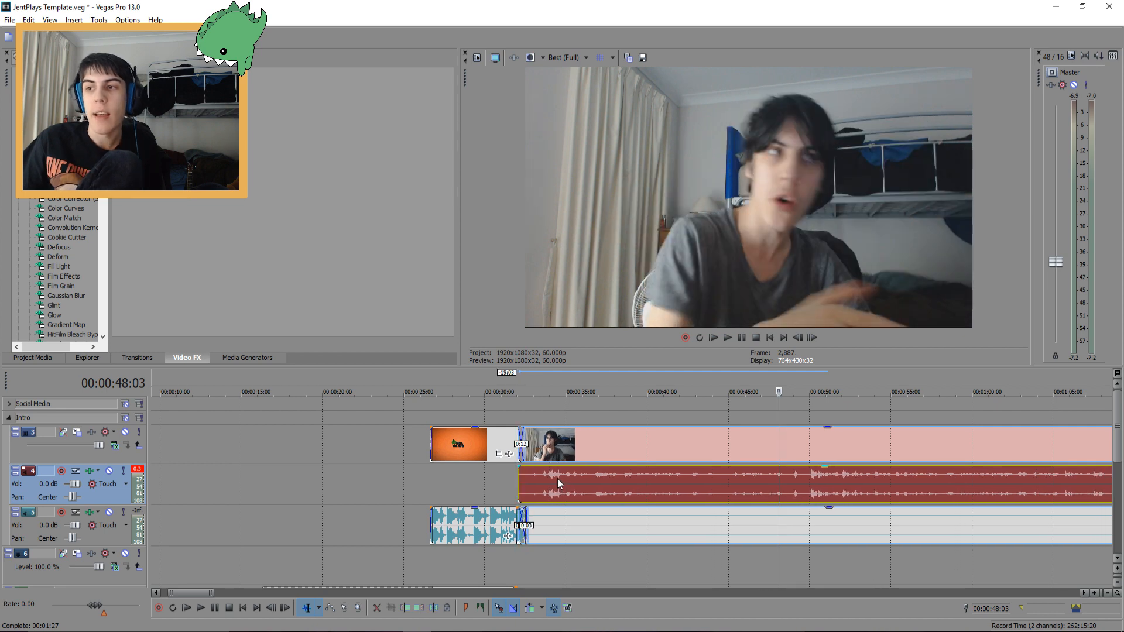
Play back the transition from the intro into the recording
click(483, 442)
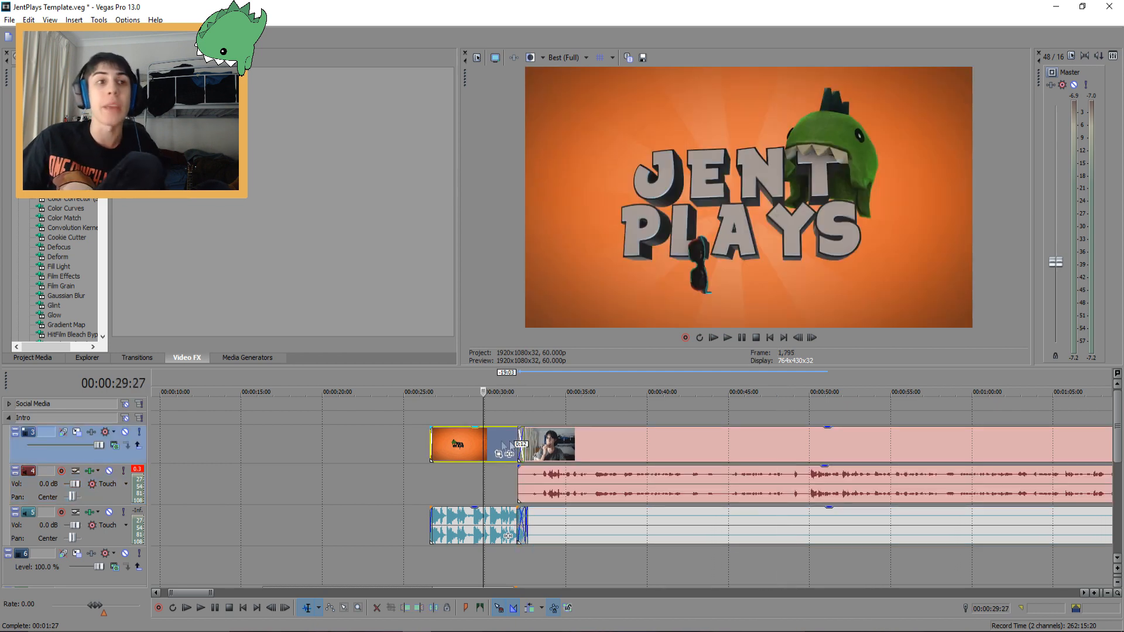
click(565, 445)
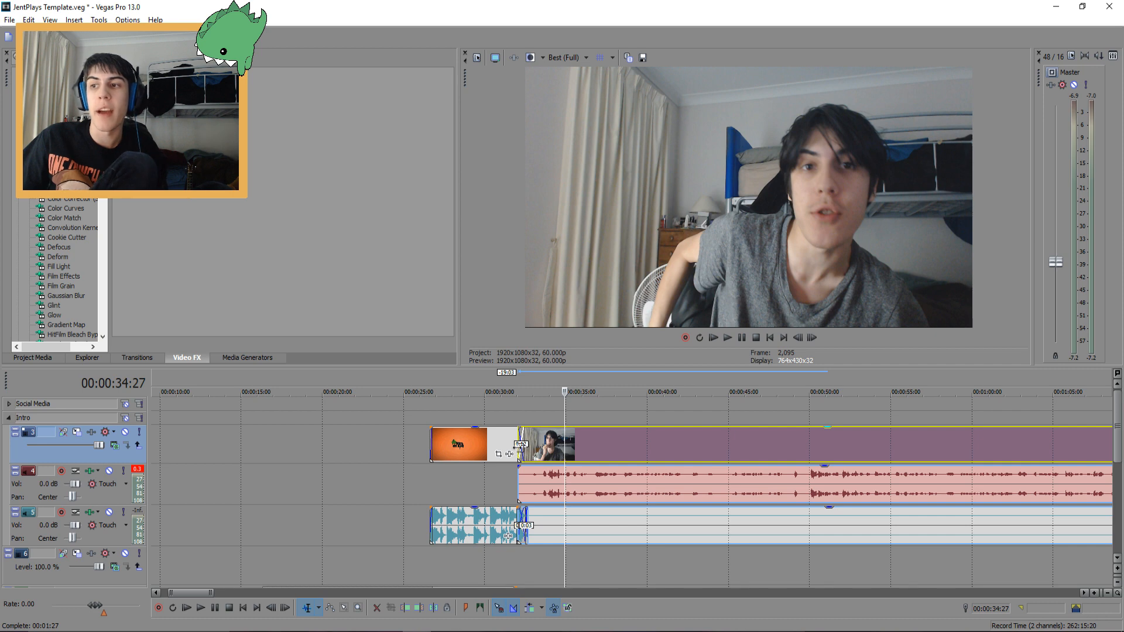
click(502, 433)
key(space)
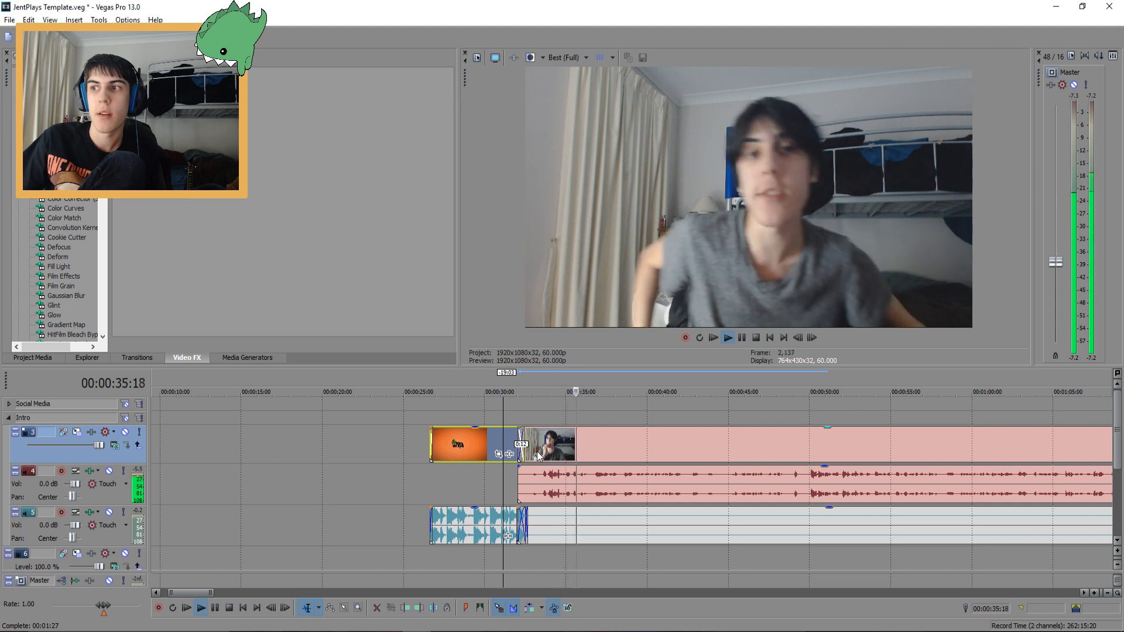
key(space)
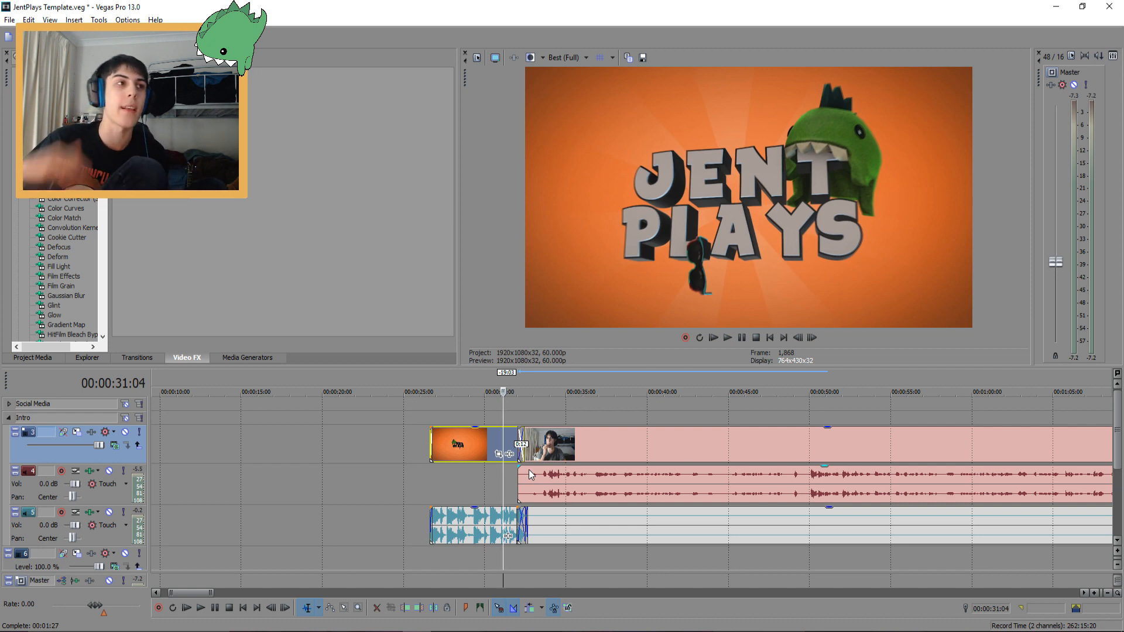
Add a Track Compressor with the Jent preset to the recording's audio clip and play it back
key(grave)
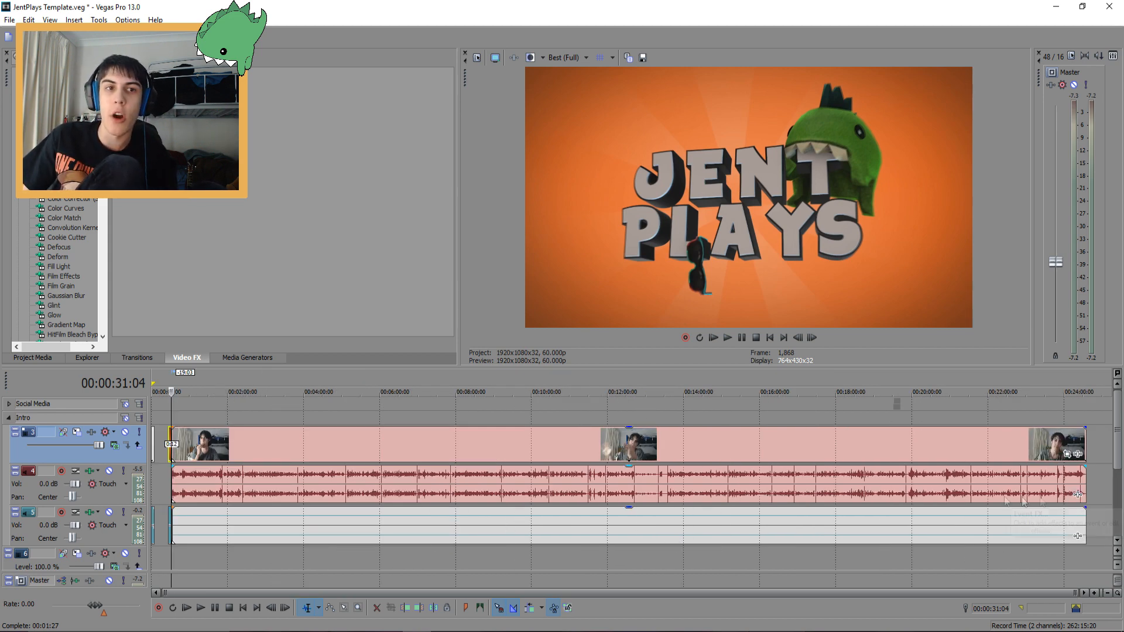
click(1078, 494)
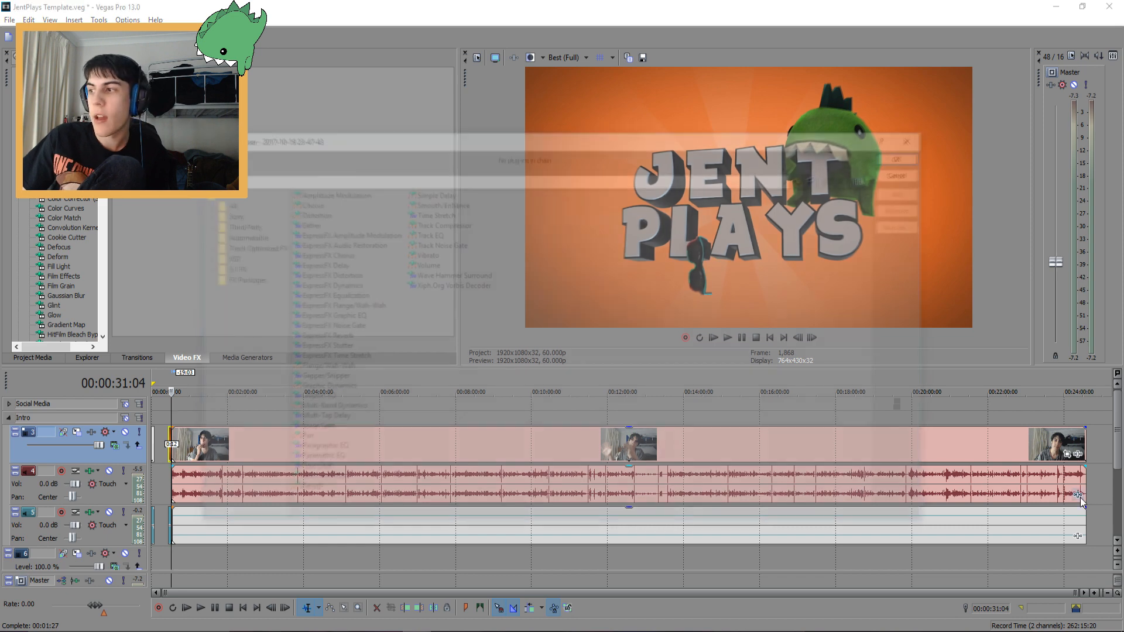
click(464, 221)
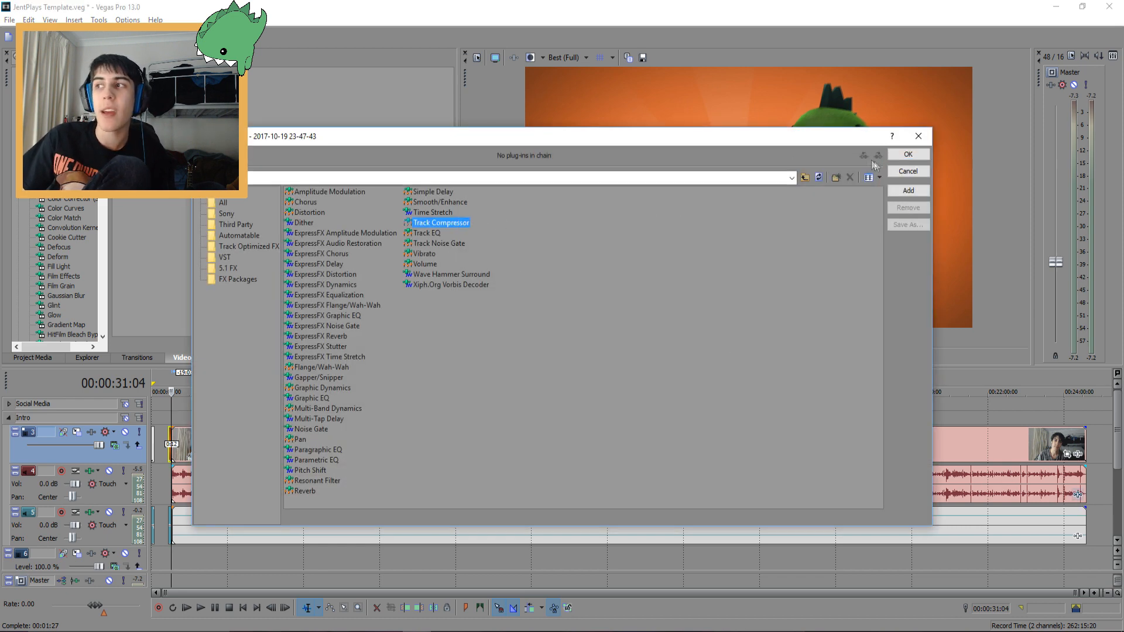
click(895, 156)
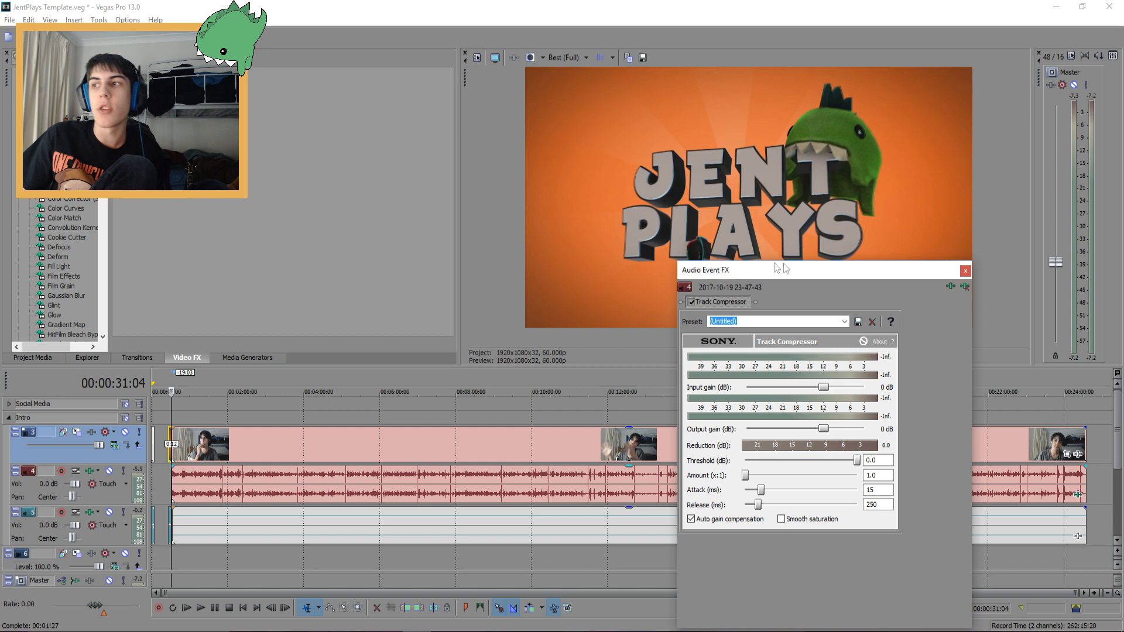
drag(778, 271, 544, 175)
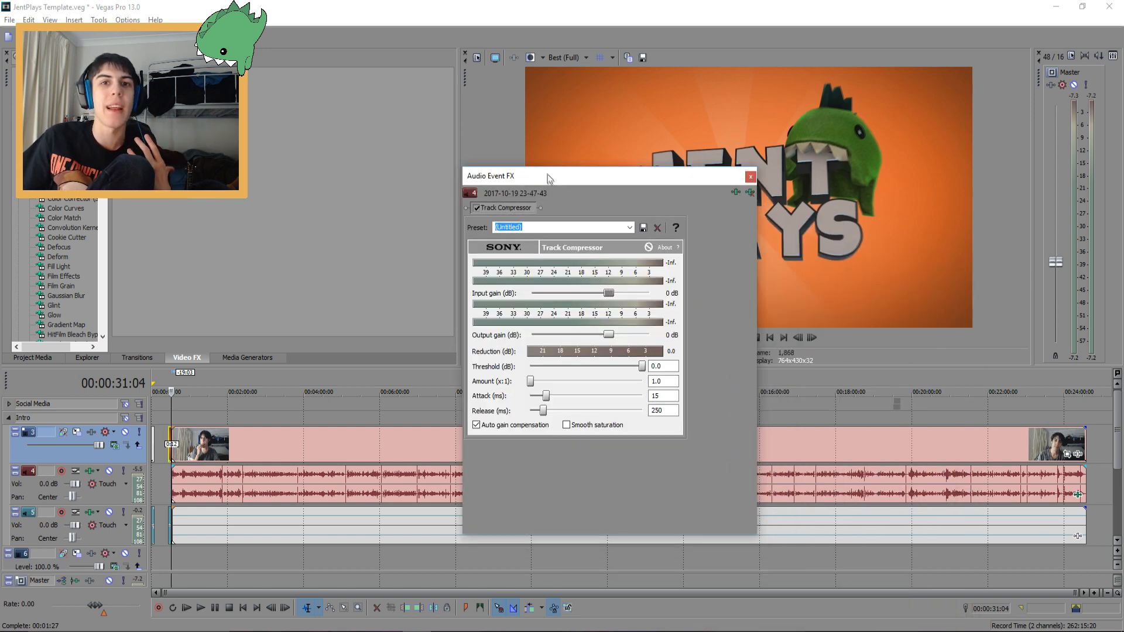
click(630, 227)
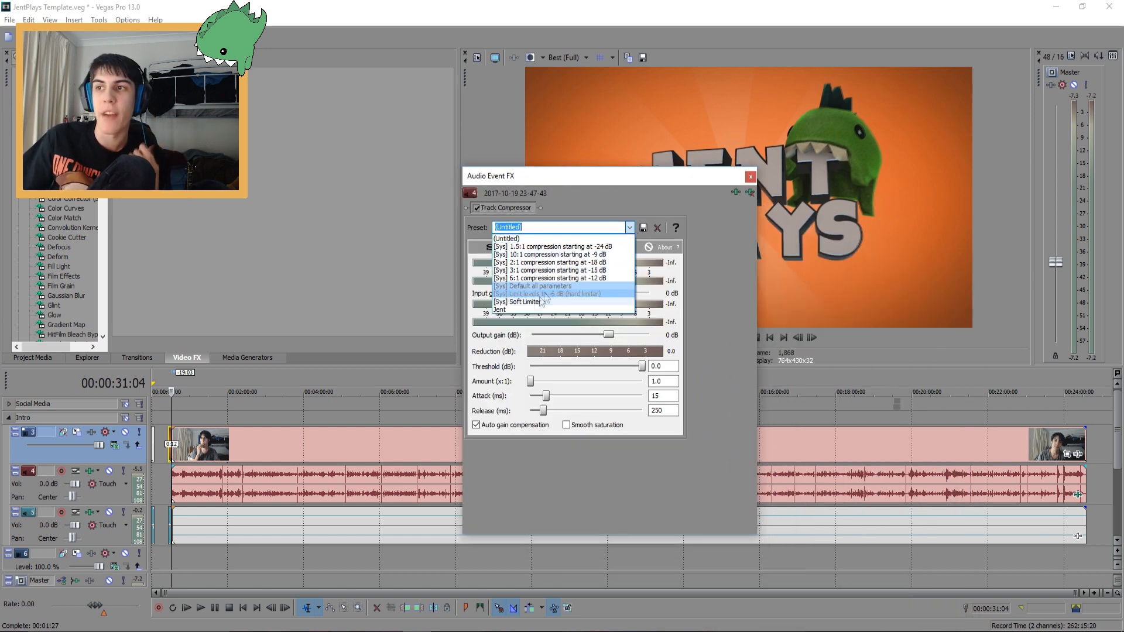
click(501, 309)
click(750, 176)
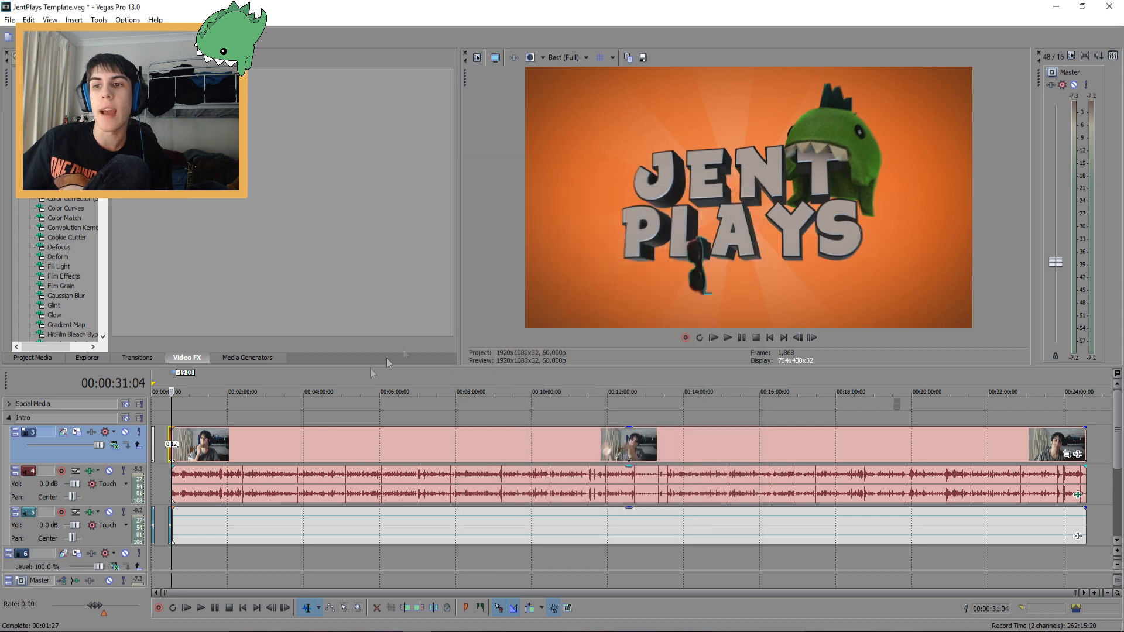
click(194, 473)
key(space)
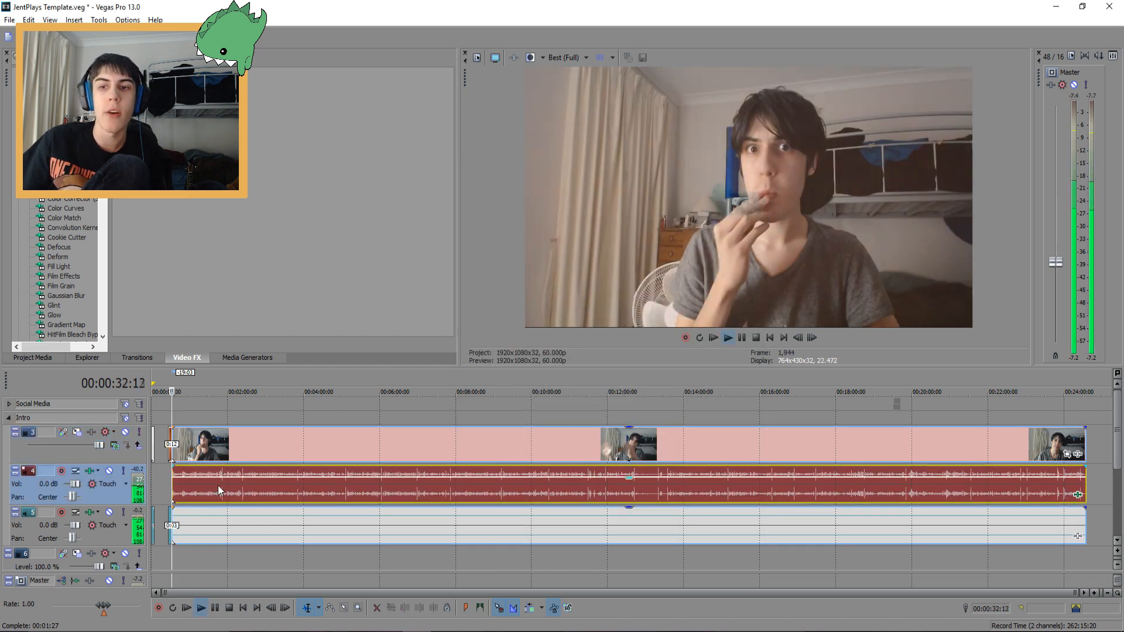
Raise the recording's audio clip gain slightly and play a section to check the level
scroll(218, 486, up, 5)
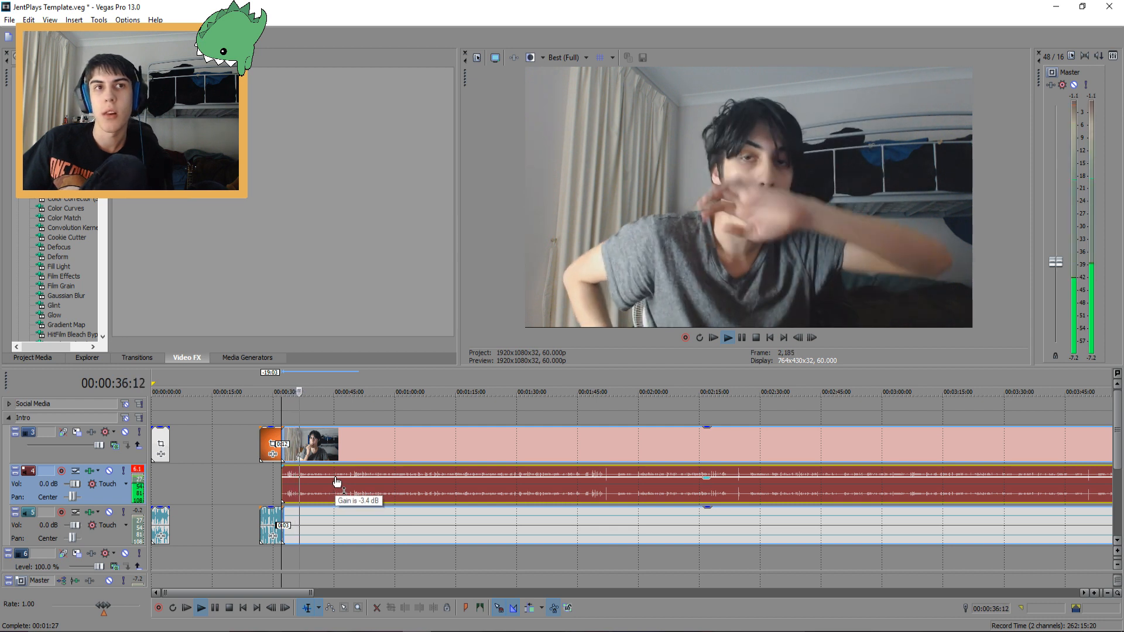
key(space)
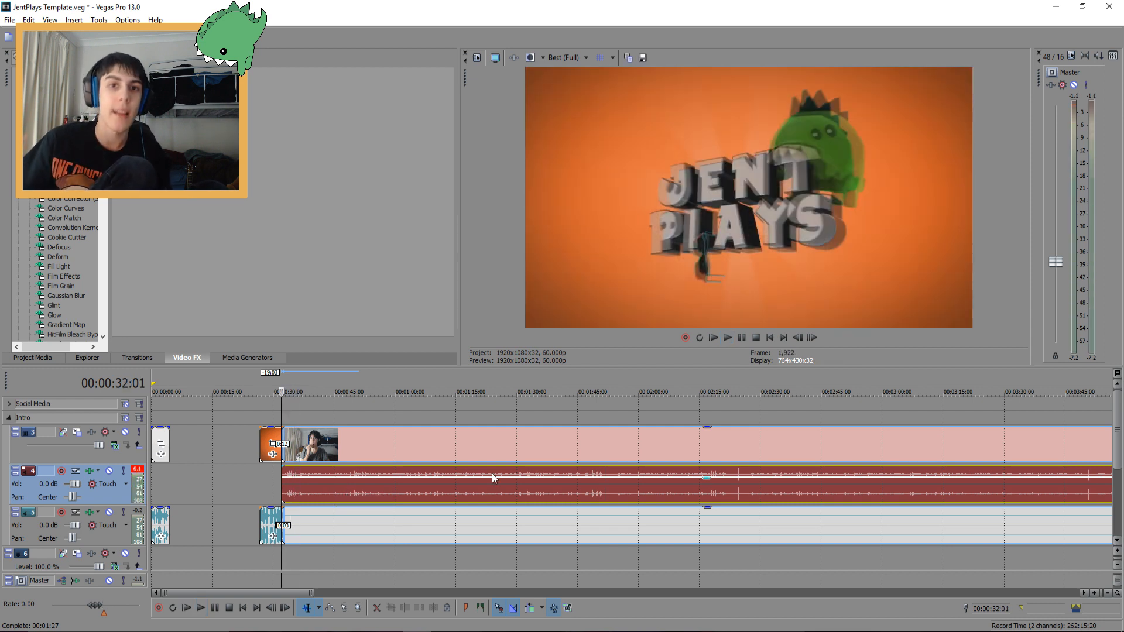
drag(477, 477, 477, 472)
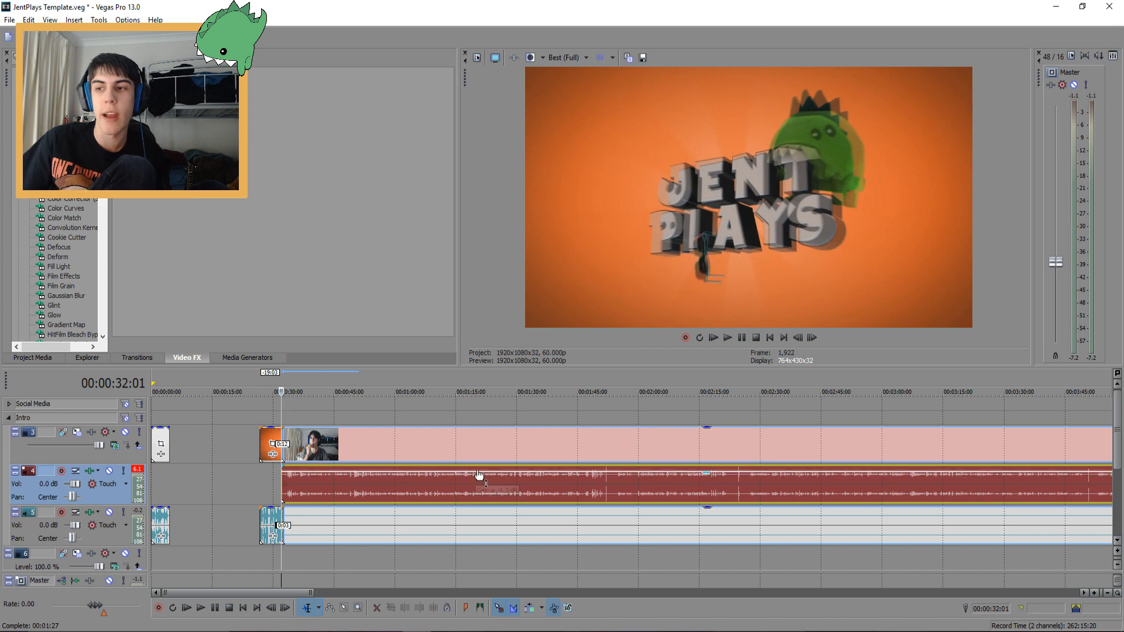
click(457, 479)
click(351, 479)
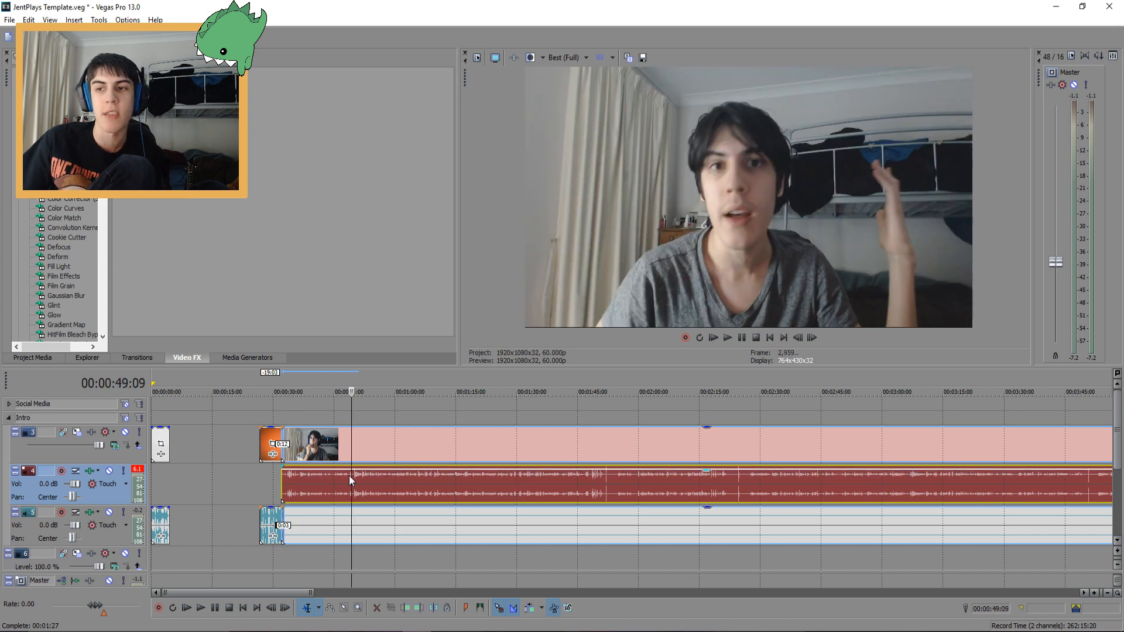
key(space)
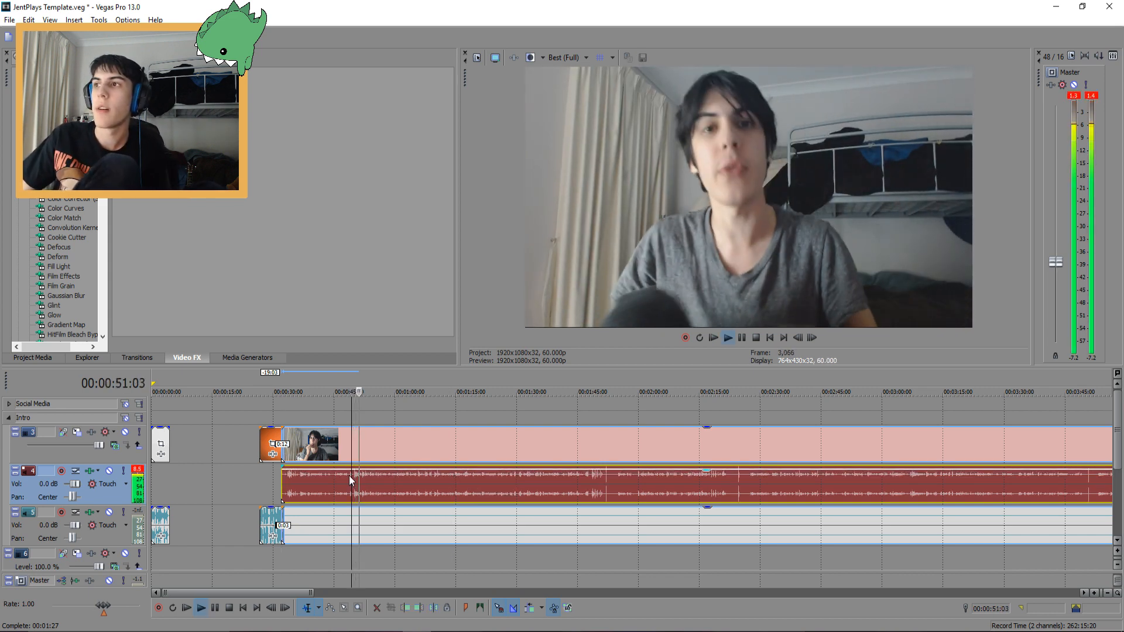
key(space)
Split the recording at about 00:00:50:02 and 00:00:51:25 to isolate a short segment, then play it
scroll(338, 437, down, 10)
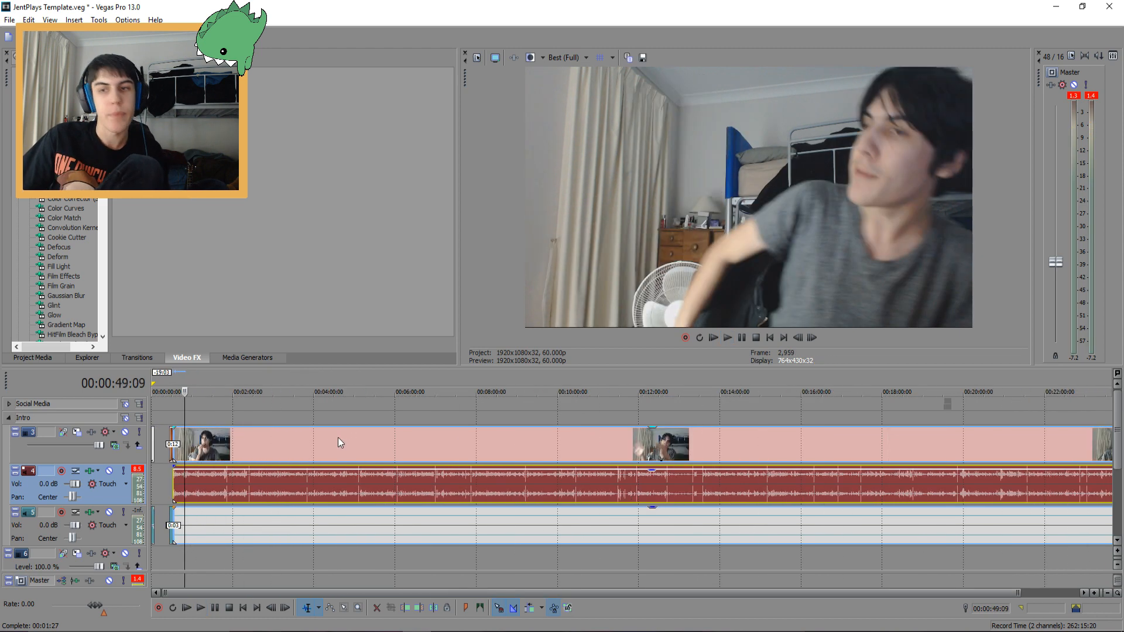
scroll(339, 438, down, 1)
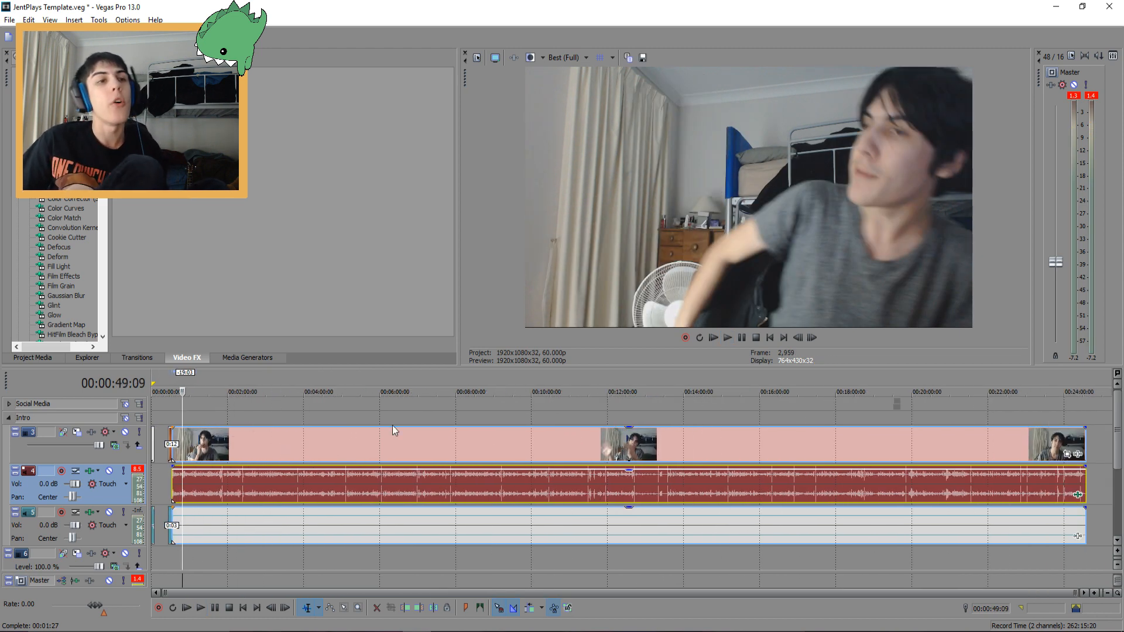
scroll(389, 427, up, 7)
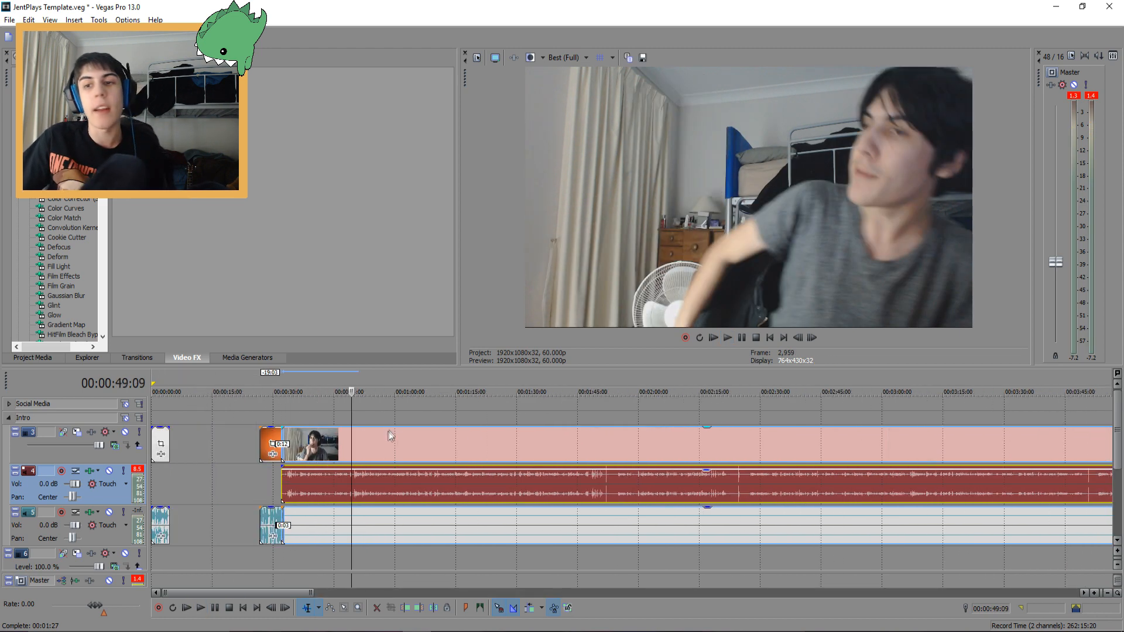
click(424, 437)
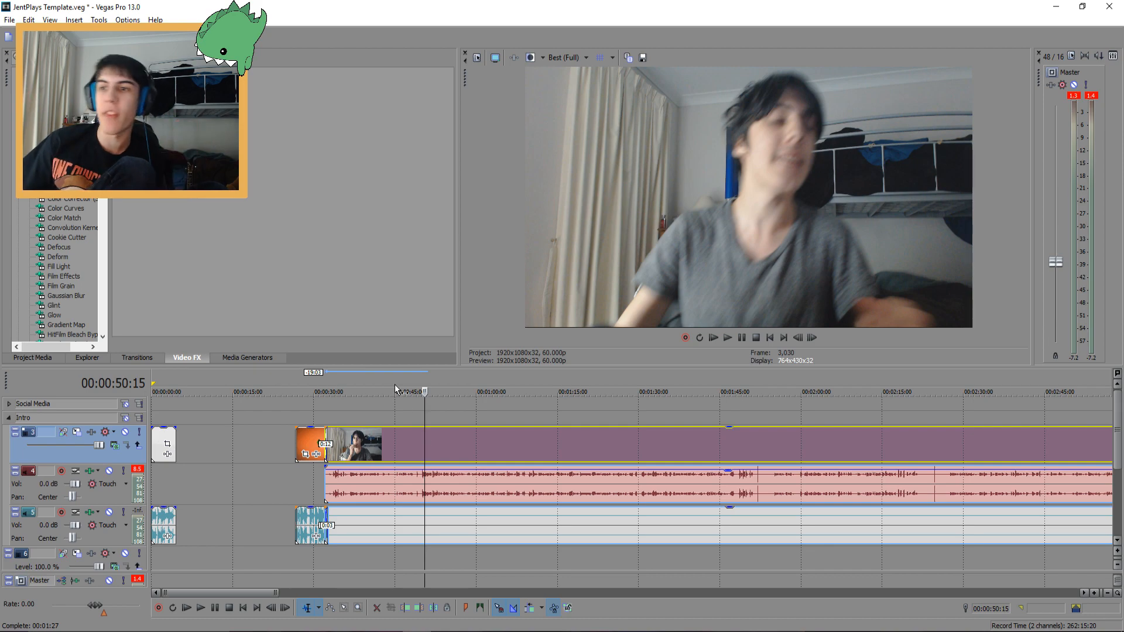
scroll(468, 477, up, 5)
scroll(545, 474, down, 6)
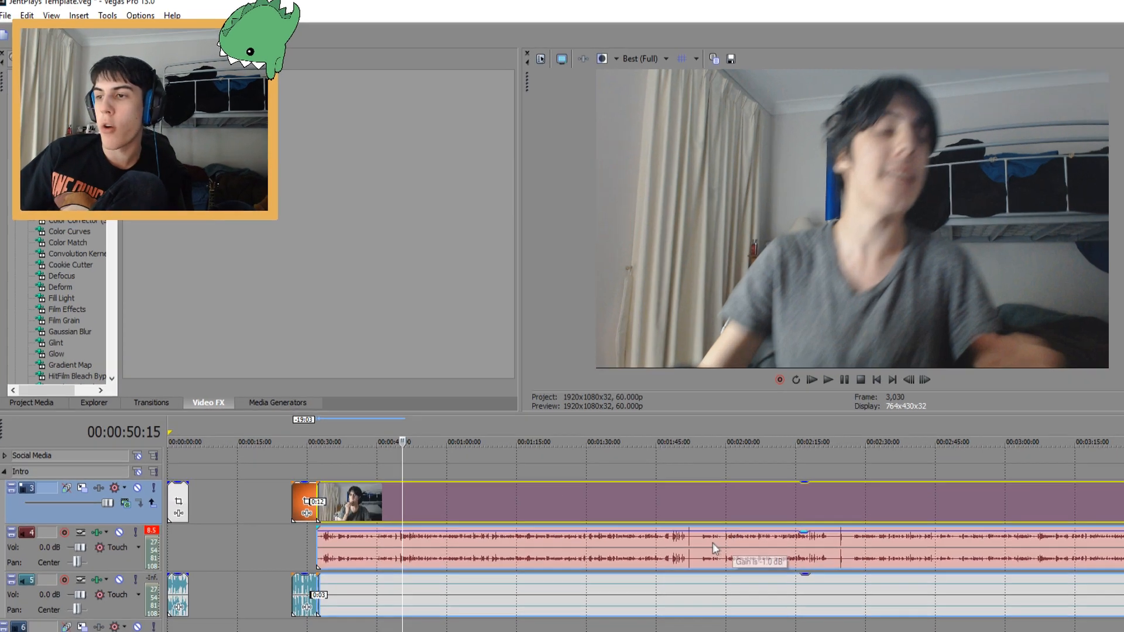
click(401, 549)
scroll(414, 549, up, 5)
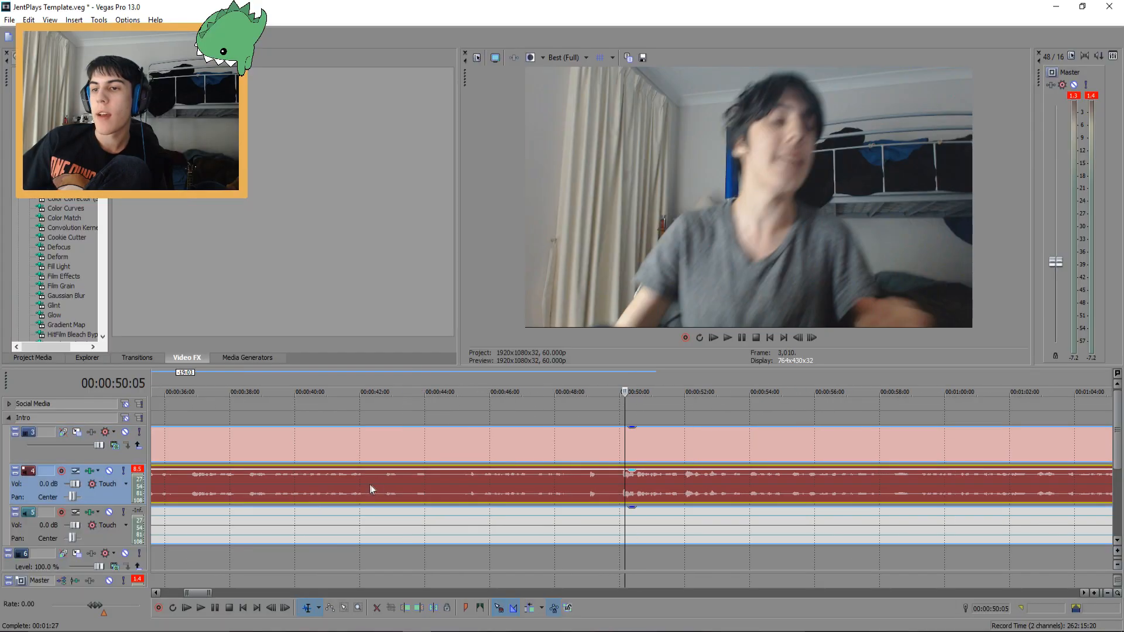
scroll(370, 484, up, 1)
click(616, 473)
click(619, 475)
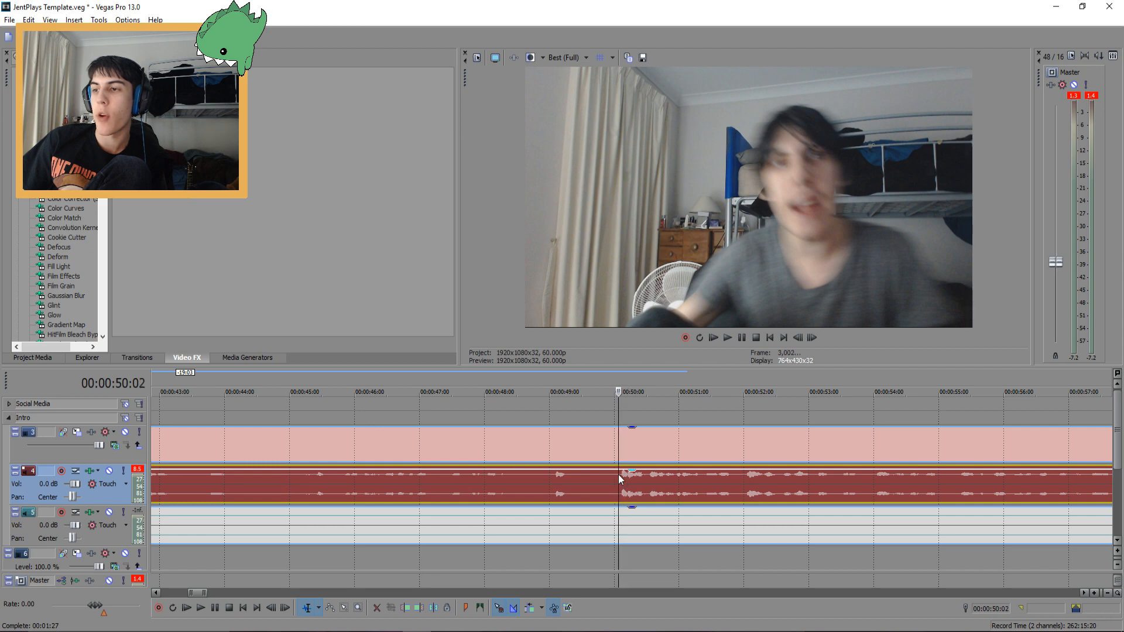
key(s)
click(733, 477)
key(s)
click(622, 478)
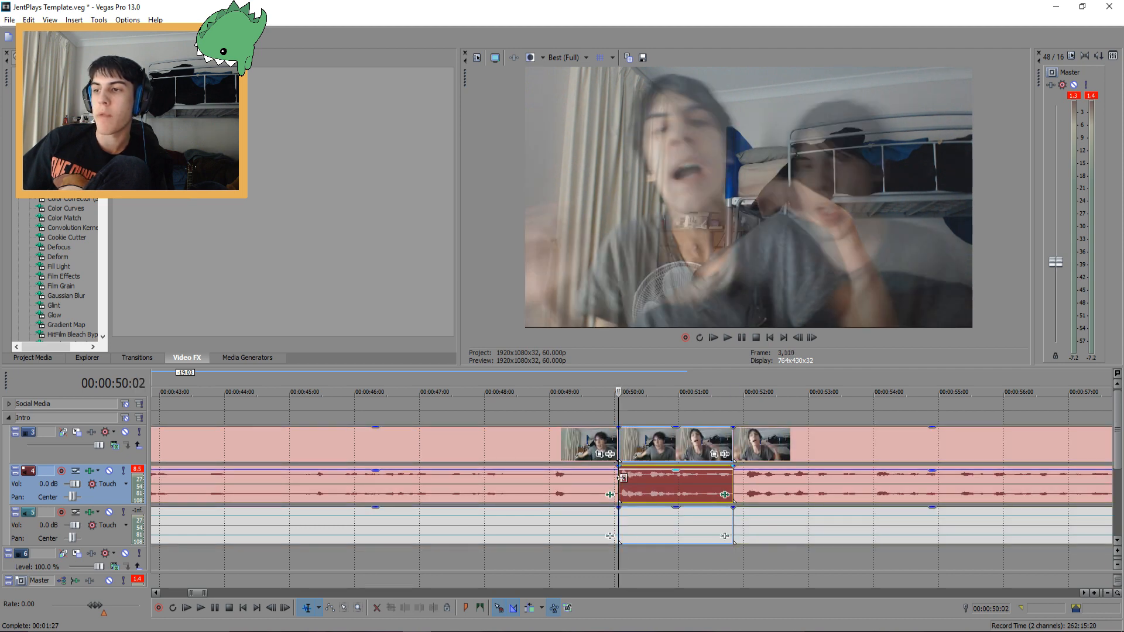
key(space)
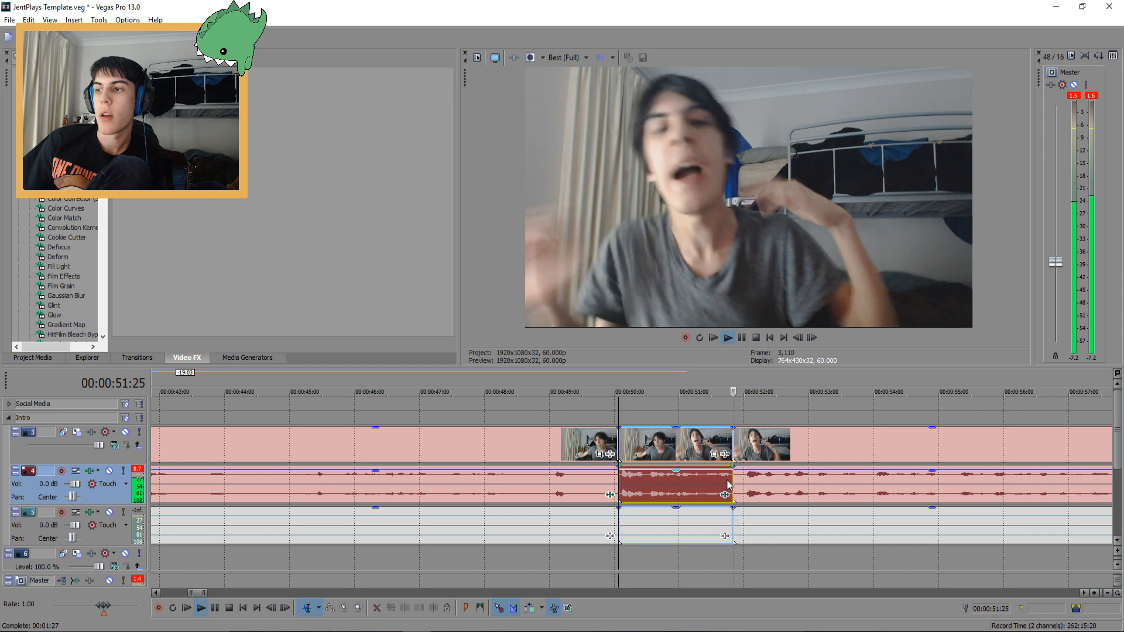
key(space)
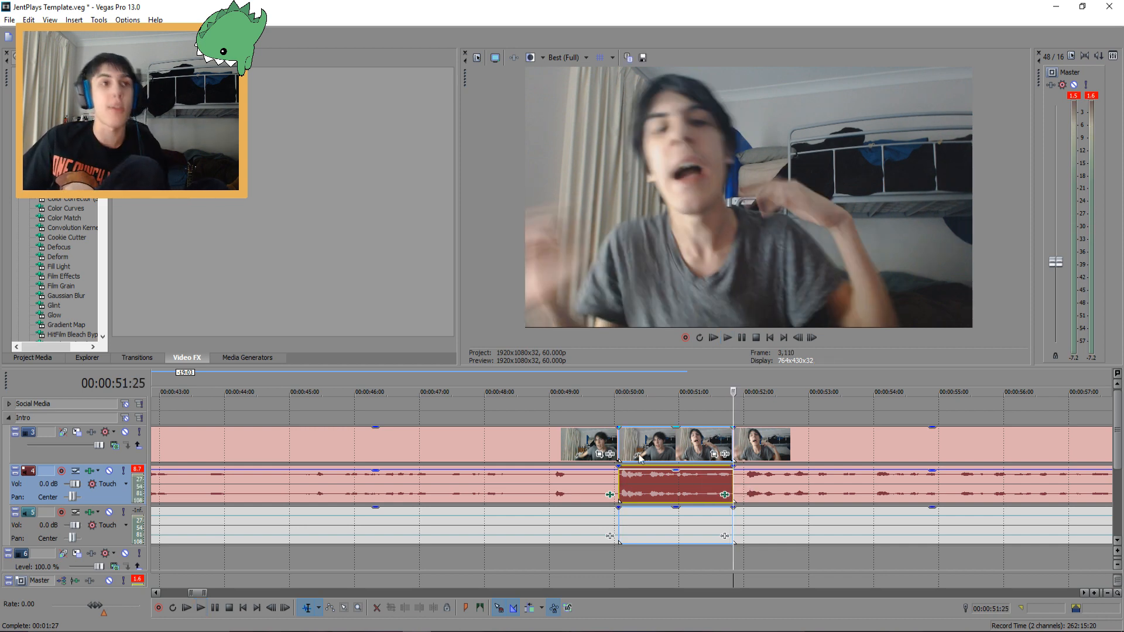
Apply a Pan/Crop zoom to the isolated segment, framing about 906 by 510 around the face
click(617, 450)
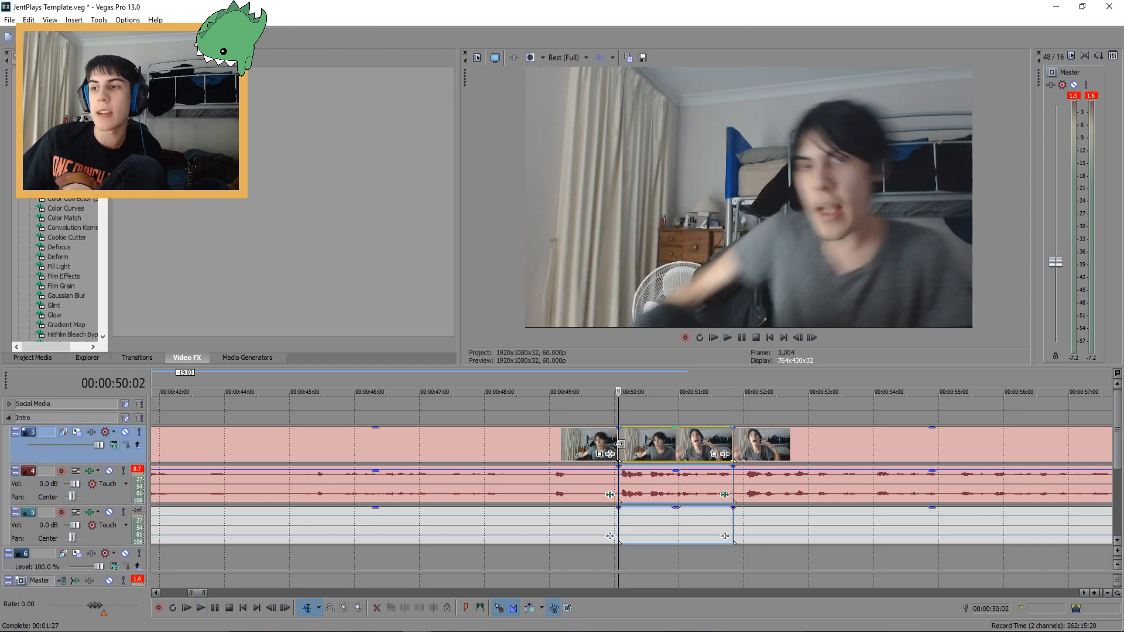
click(714, 454)
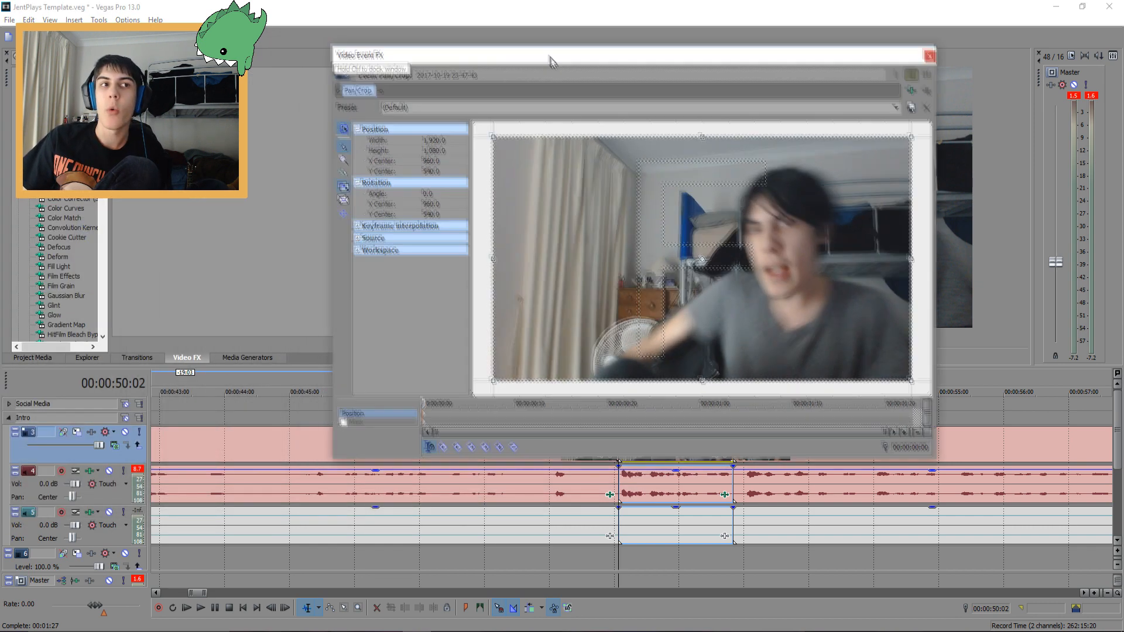
drag(552, 53, 581, 119)
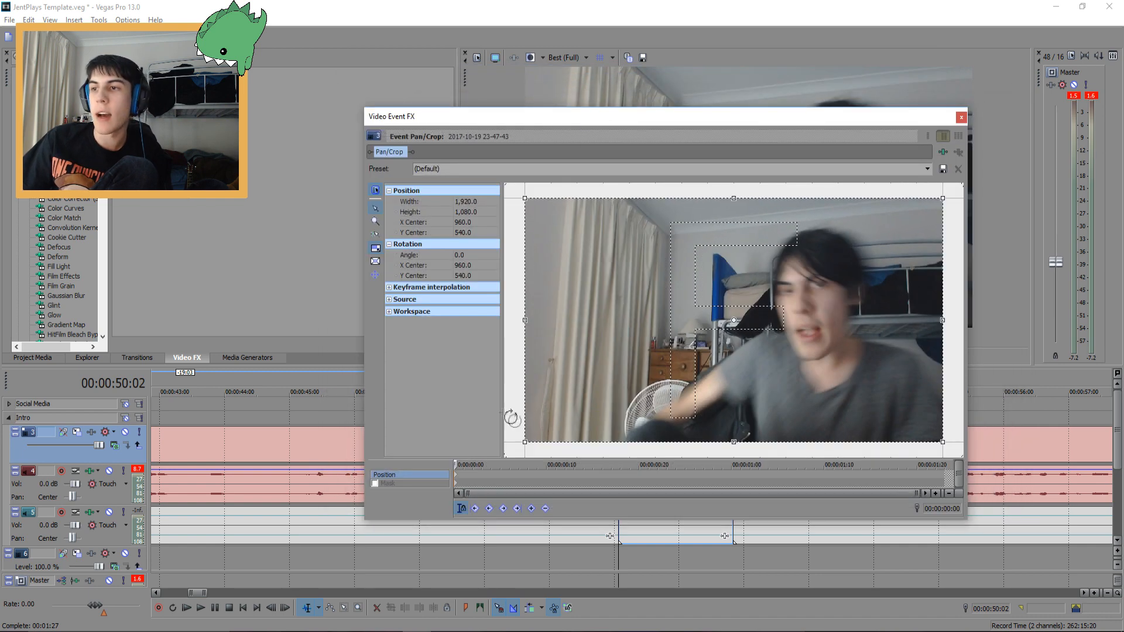
drag(523, 439, 635, 376)
drag(739, 291, 802, 272)
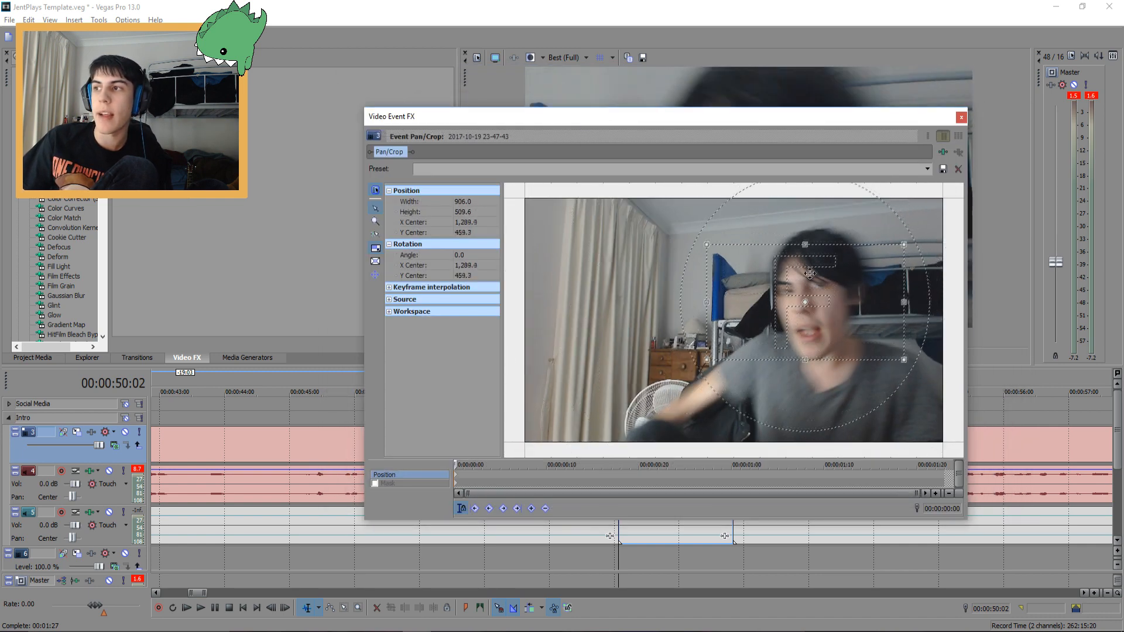
click(960, 117)
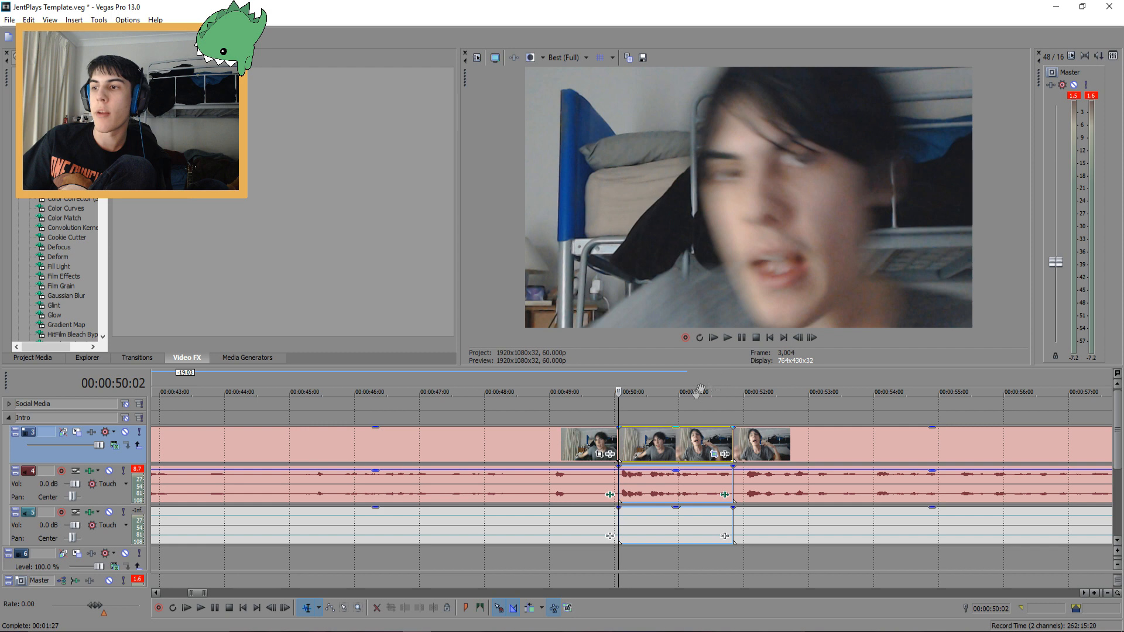
Play back the zoomed segment from just before the cut
click(603, 441)
key(space)
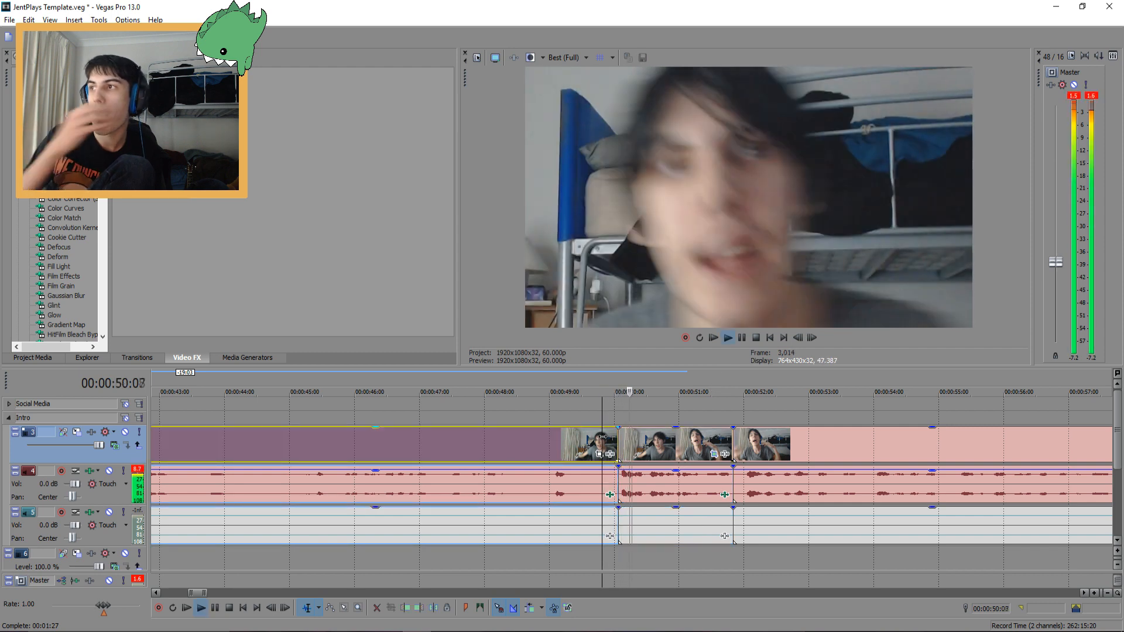
key(space)
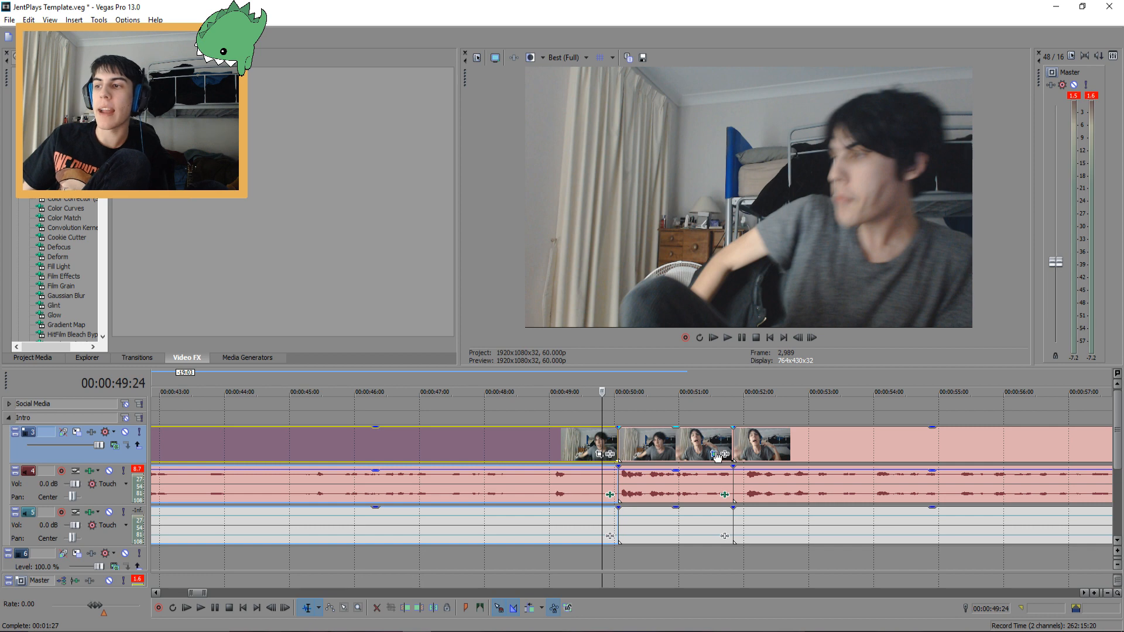
Add an end keyframe to the segment's Pan/Crop, framing about 940 by 529 around the face
click(624, 448)
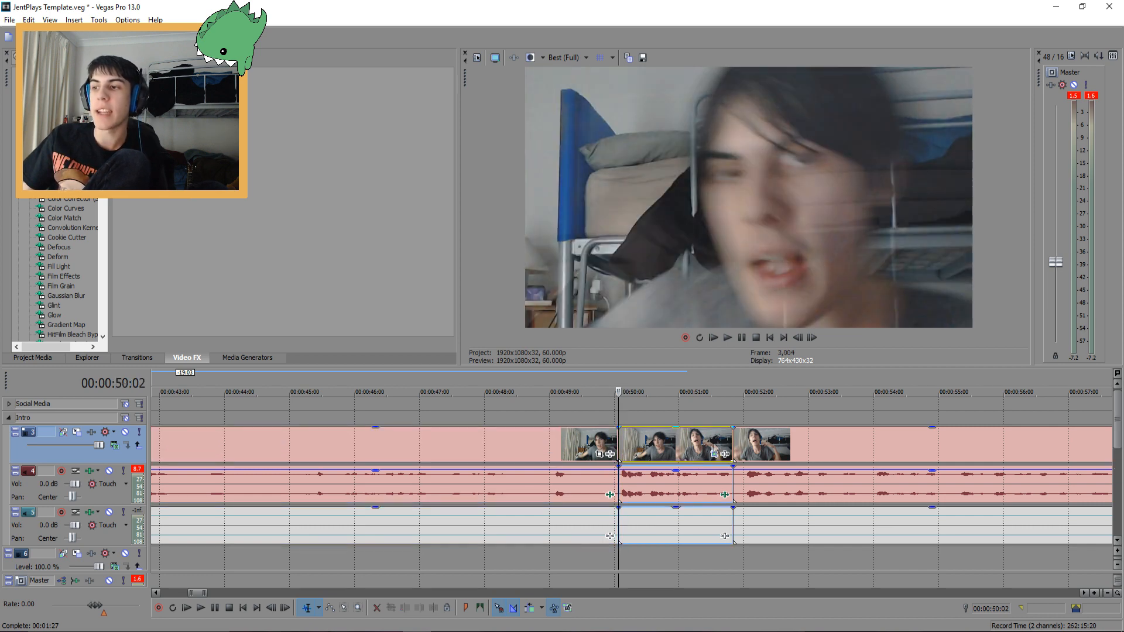
click(736, 436)
click(714, 454)
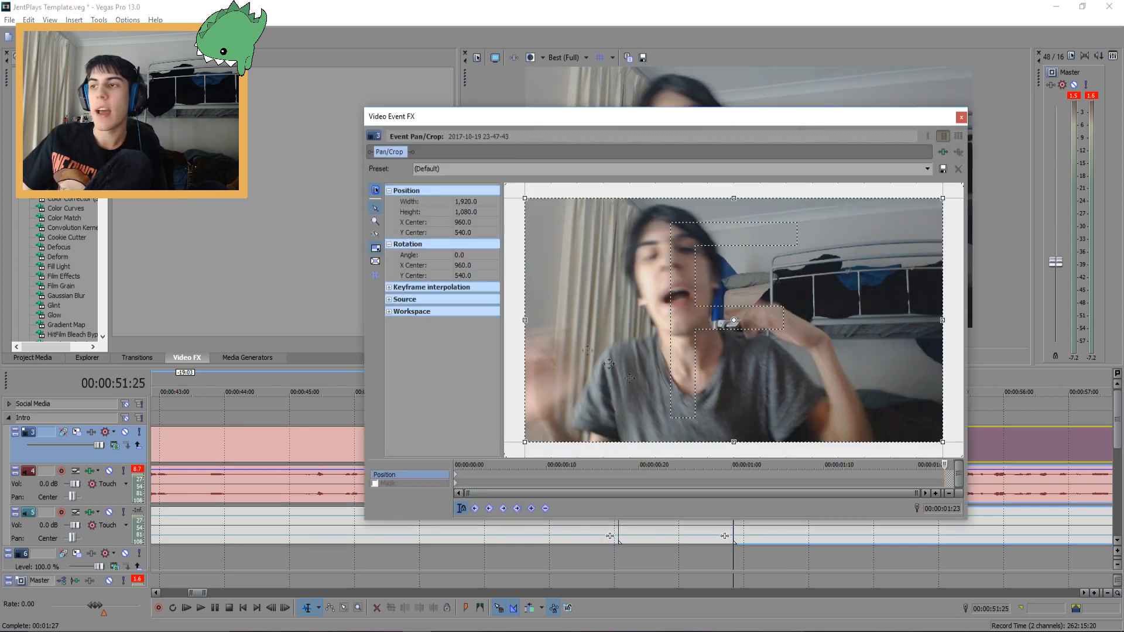
drag(942, 442, 836, 380)
drag(749, 341, 695, 293)
click(961, 117)
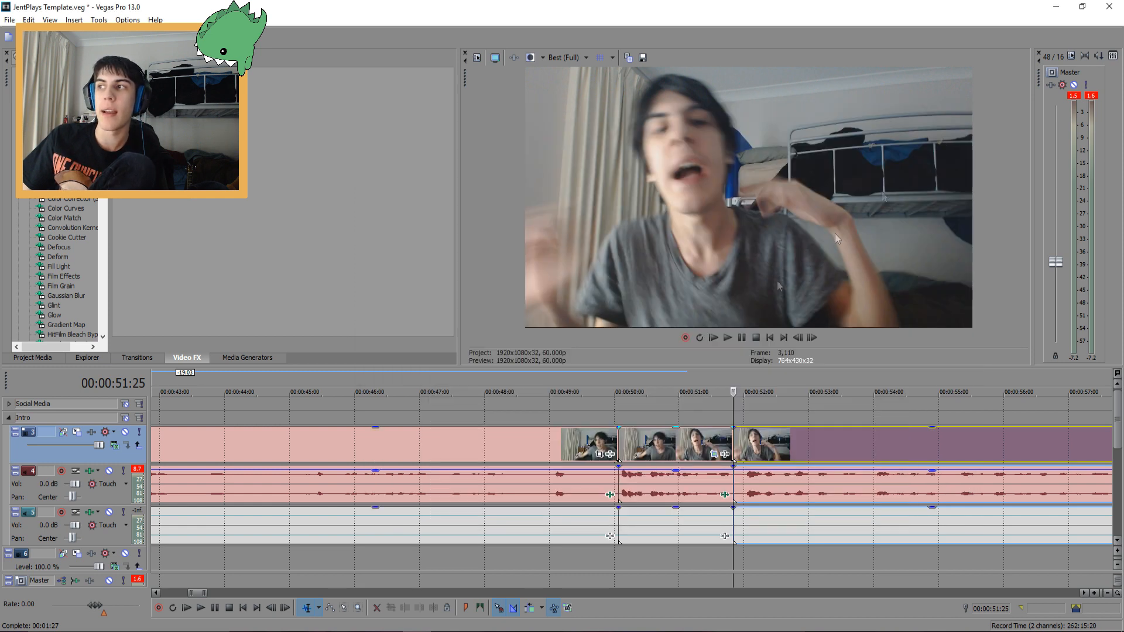
Play back the zoomed segment with its moving framing
click(615, 438)
key(space)
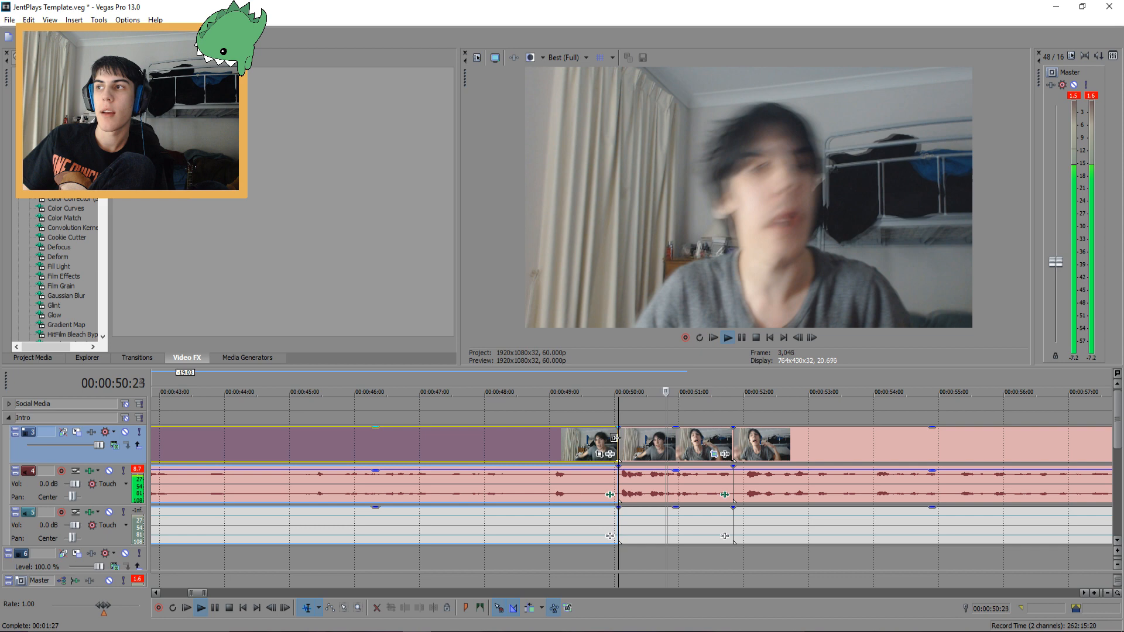
key(space)
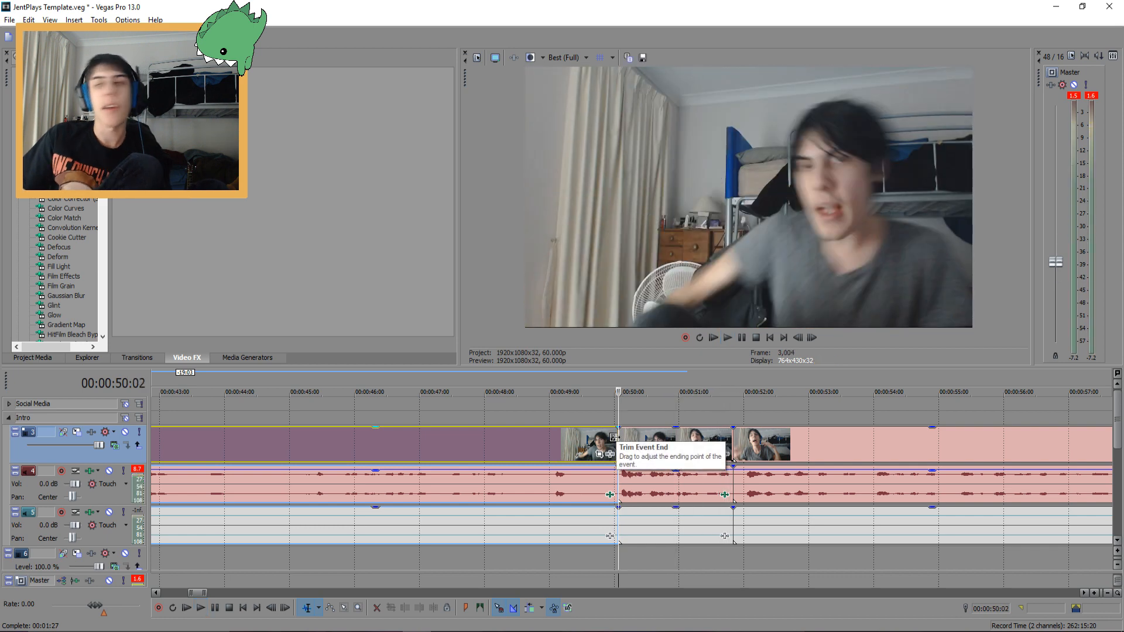
Reopen the segment's Pan/Crop to review the framing, close it and view the whole timeline
double_click(728, 449)
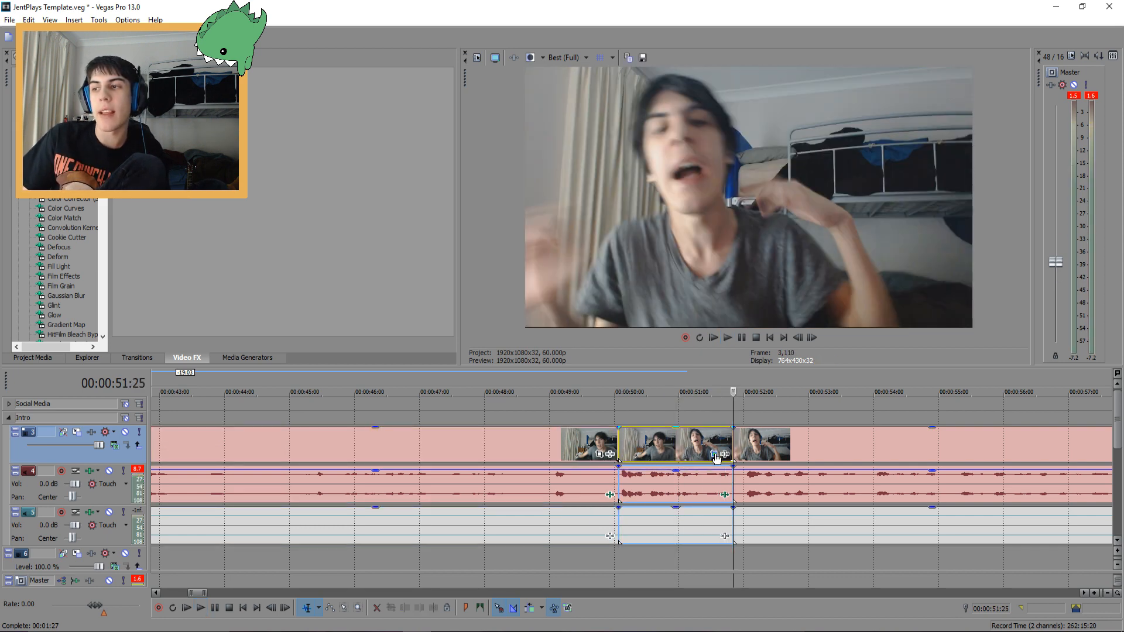
click(714, 455)
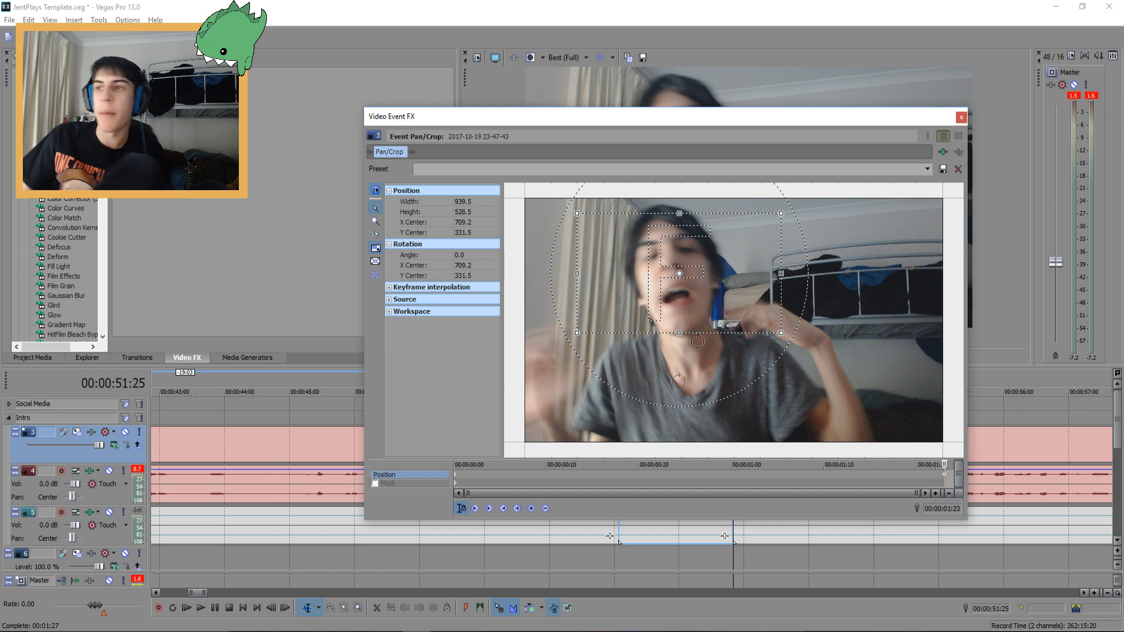
drag(849, 117, 719, 525)
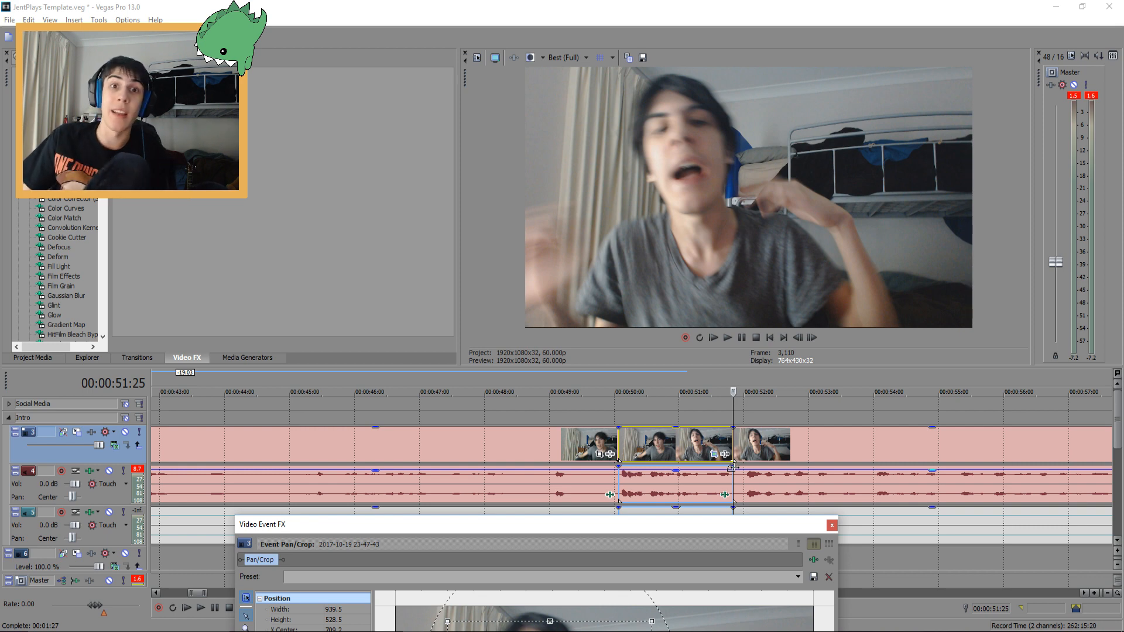
click(832, 525)
key(grave)
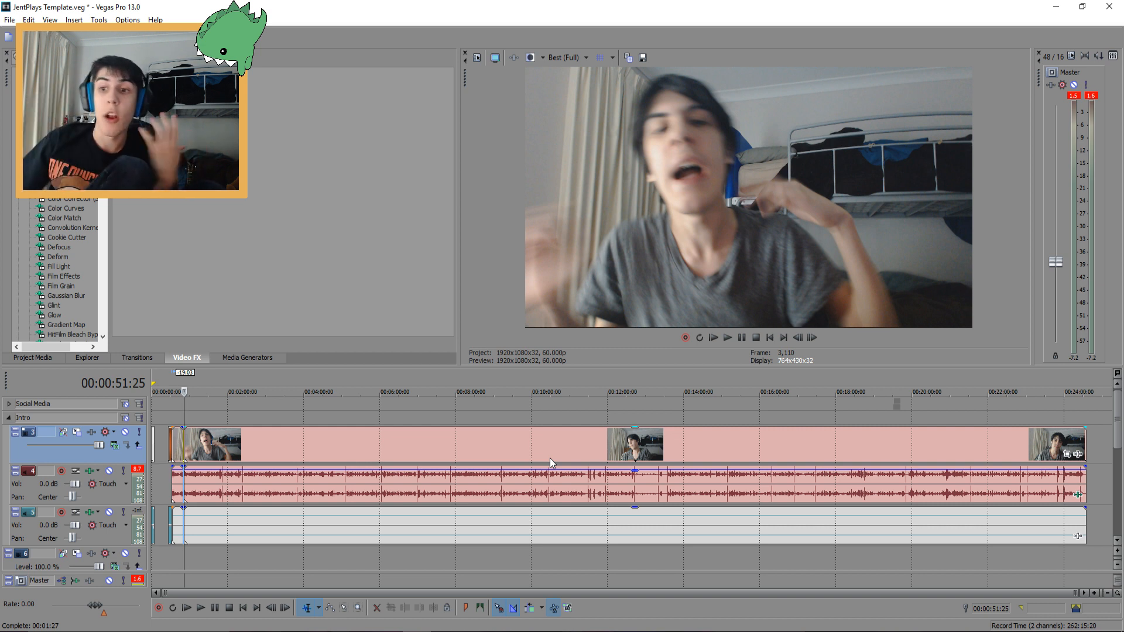
Trim the end of the recording's video and audio clips to remove the closing footage
click(1084, 492)
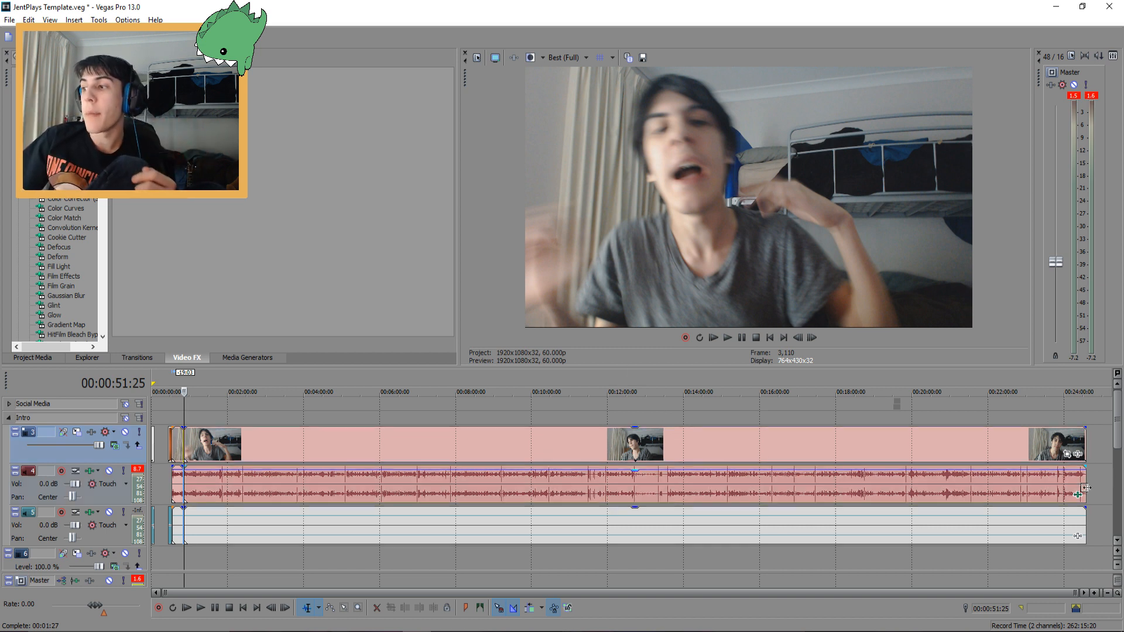
scroll(678, 474, up, 5)
scroll(678, 475, up, 2)
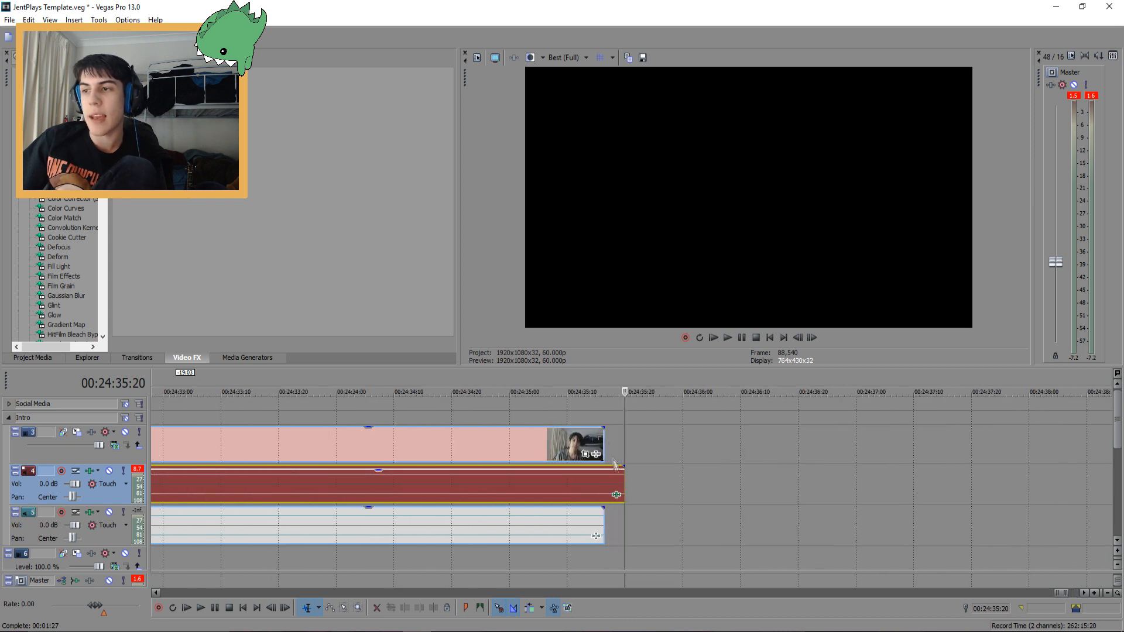
drag(624, 486, 246, 486)
scroll(245, 486, down, 5)
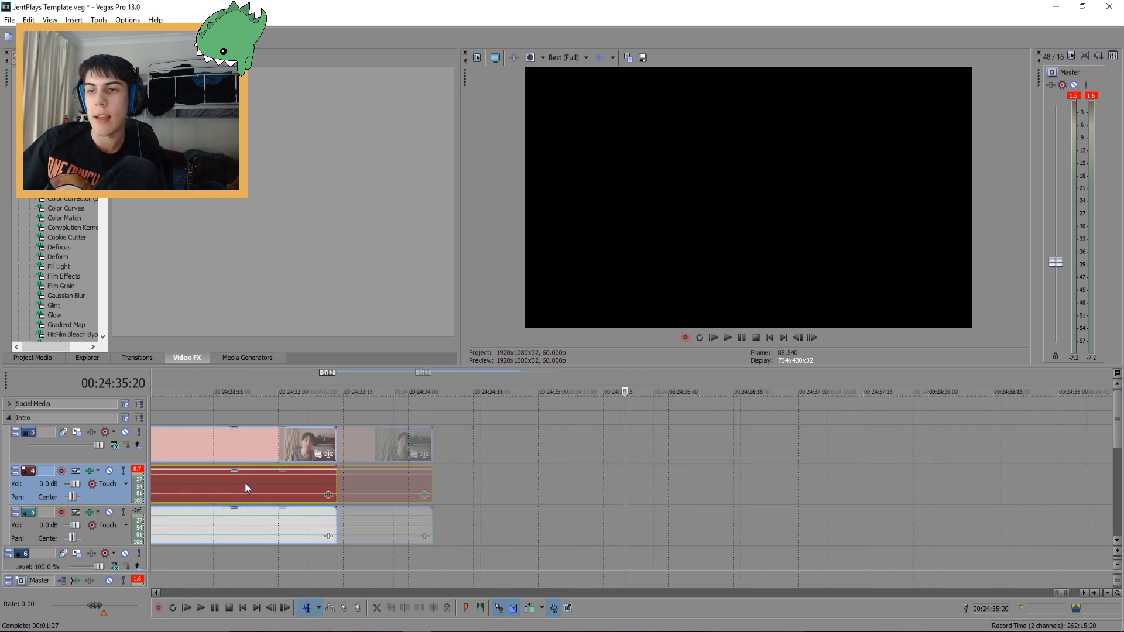
drag(551, 482, 489, 483)
Try to add a fade-out at the end of the recording's video clip and play the ending
click(490, 427)
drag(491, 427, 518, 451)
click(459, 441)
key(space)
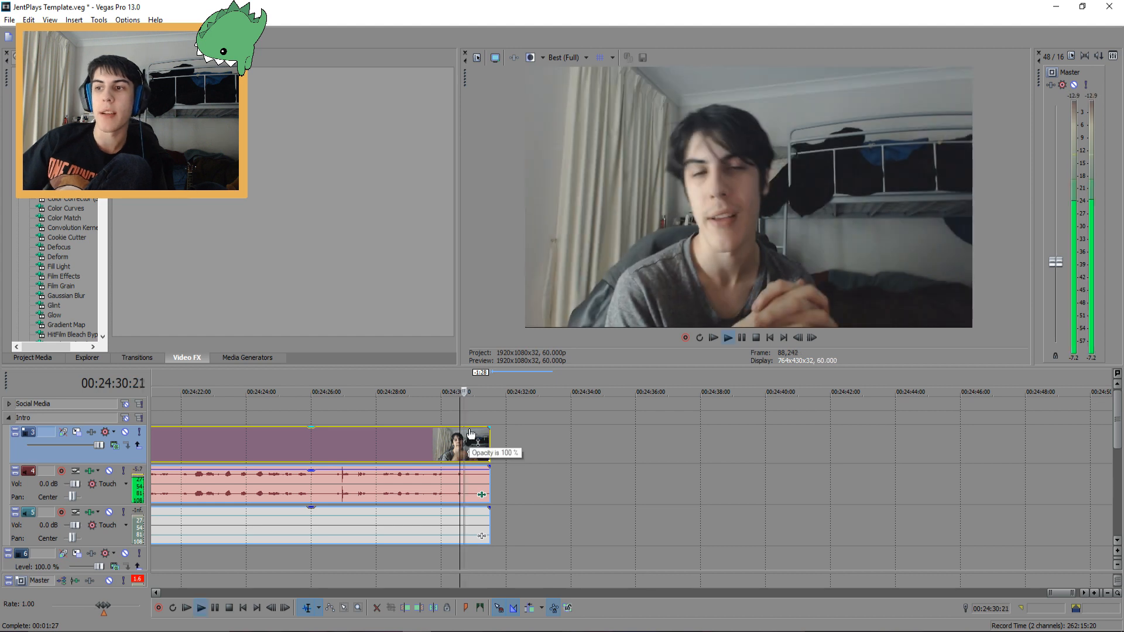
Add a fade-out to the end of the recording's video clip and play the ending
key(space)
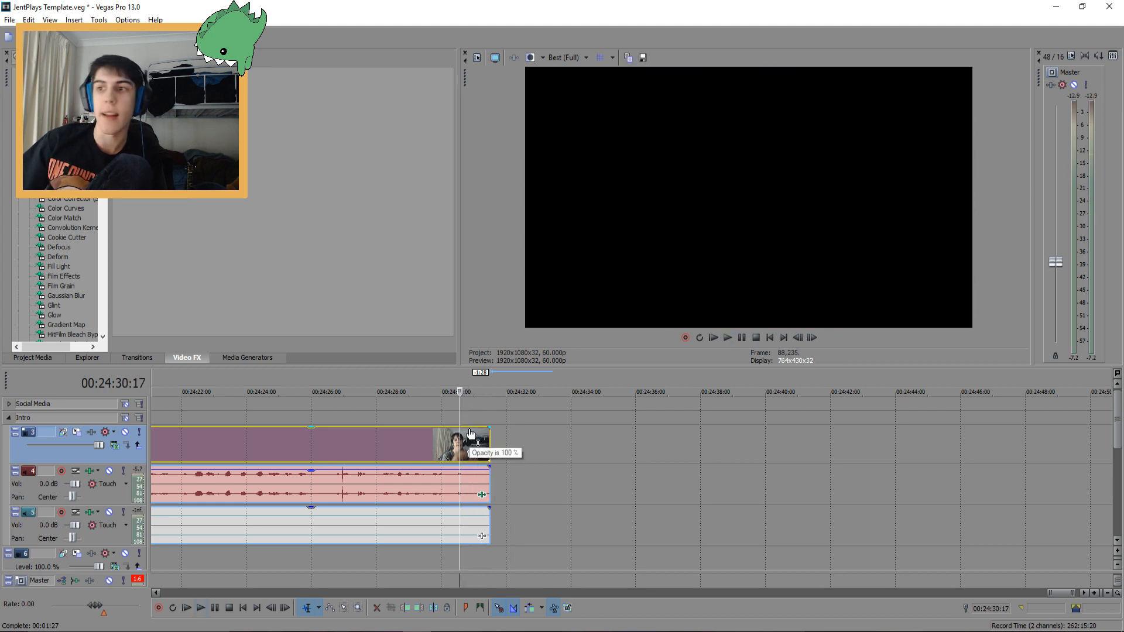
drag(489, 427, 462, 426)
key(space)
key(space)
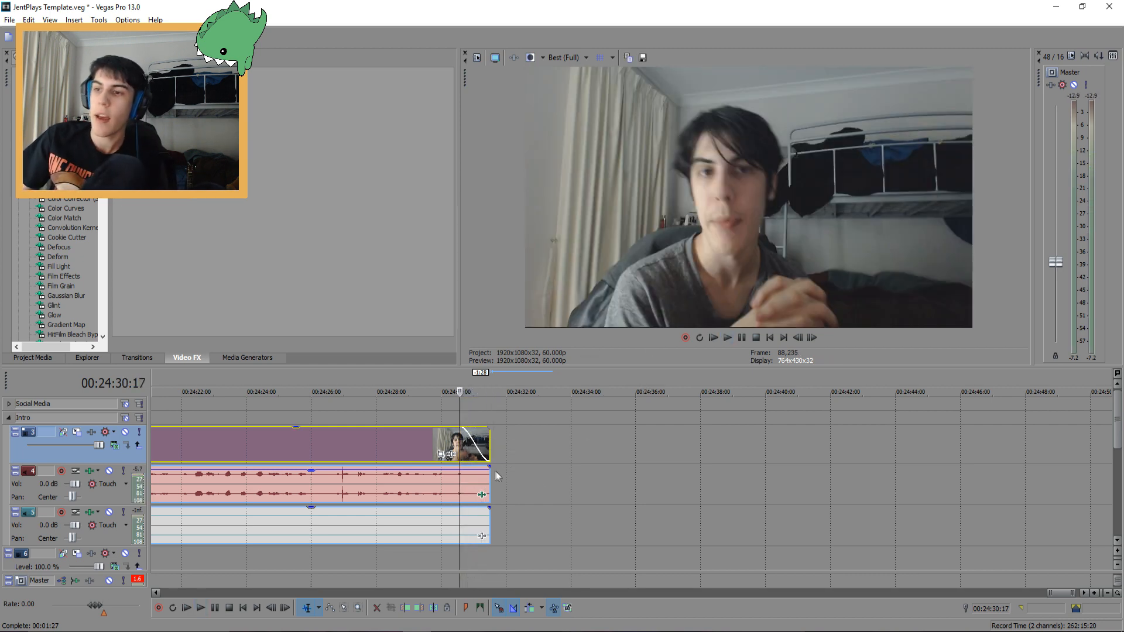
Try a fade-out at the end of the recording's audio clip, play it, and drag the fade back out
drag(489, 466, 461, 467)
key(space)
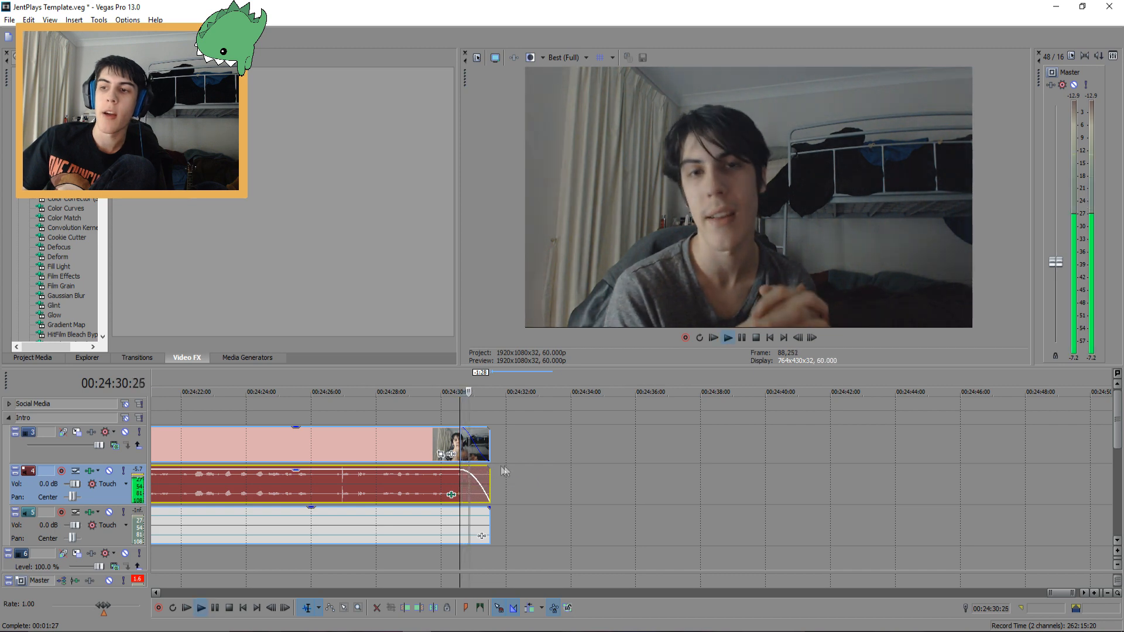
key(space)
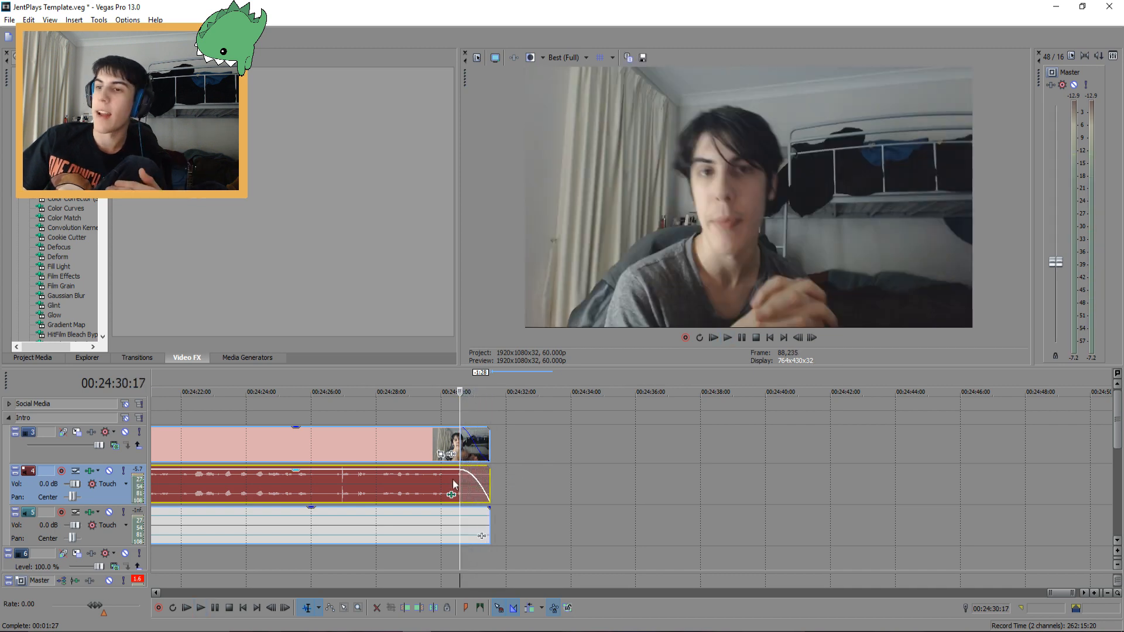
drag(452, 494, 490, 493)
Zoom out to review the whole timeline and step through the clips near the recording's start
click(465, 436)
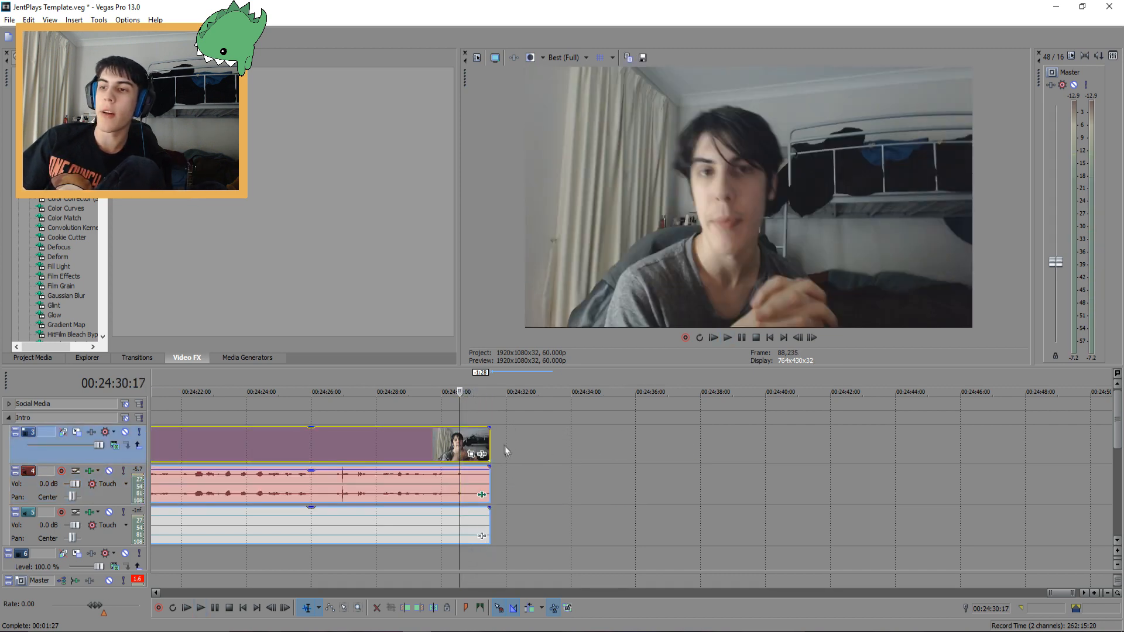
scroll(496, 432, down, 5)
drag(972, 479, 980, 478)
click(982, 477)
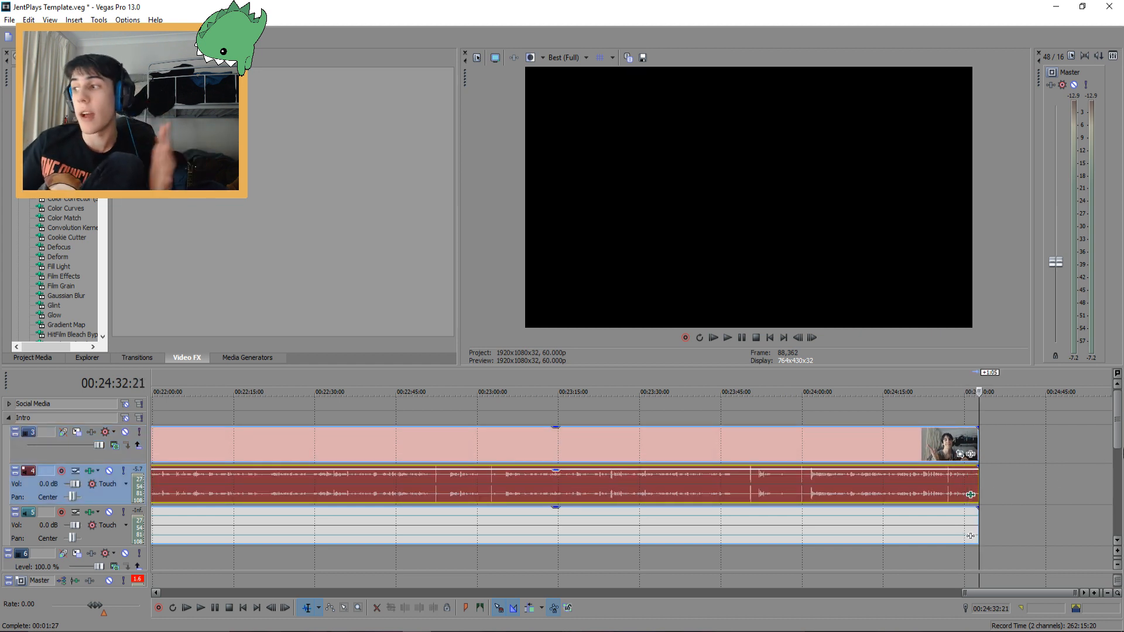
scroll(1056, 461, down, 5)
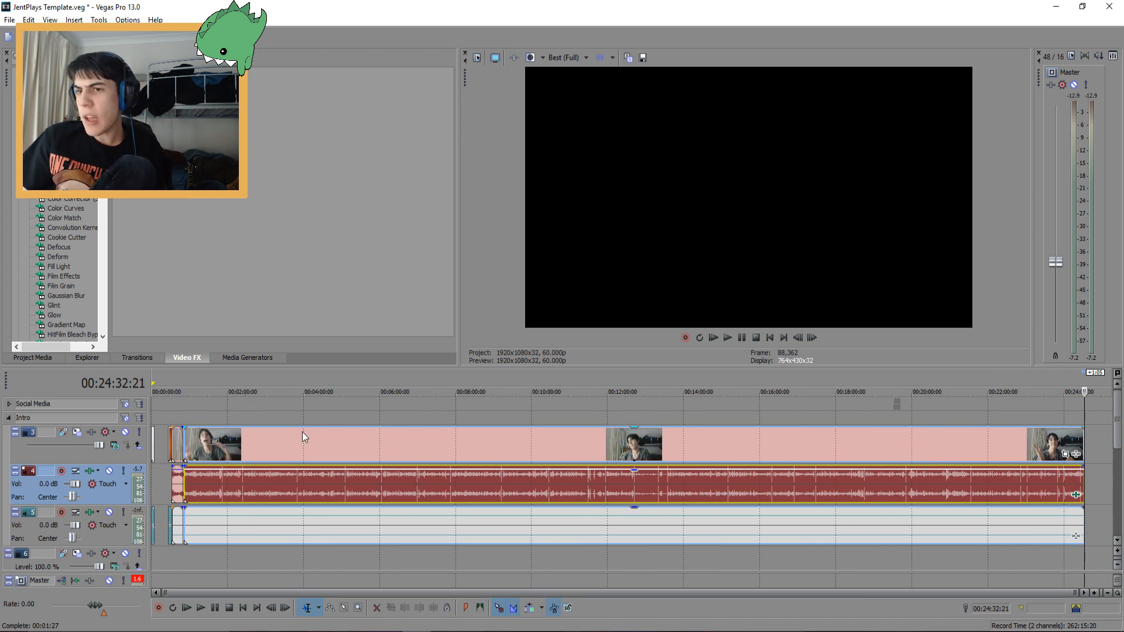
click(203, 446)
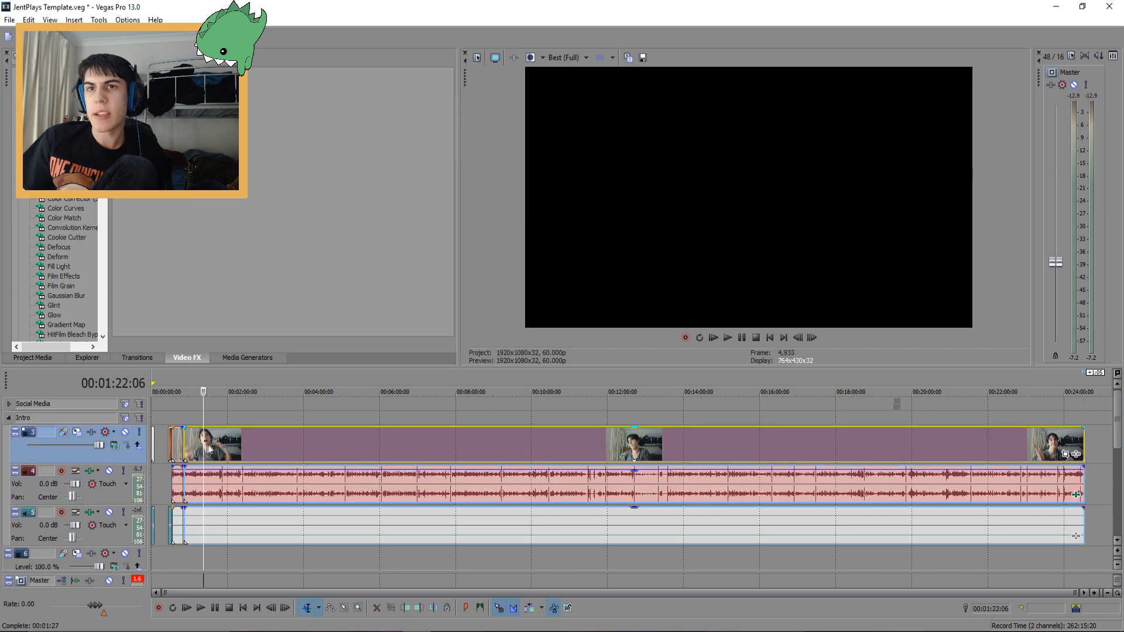
scroll(281, 468, up, 6)
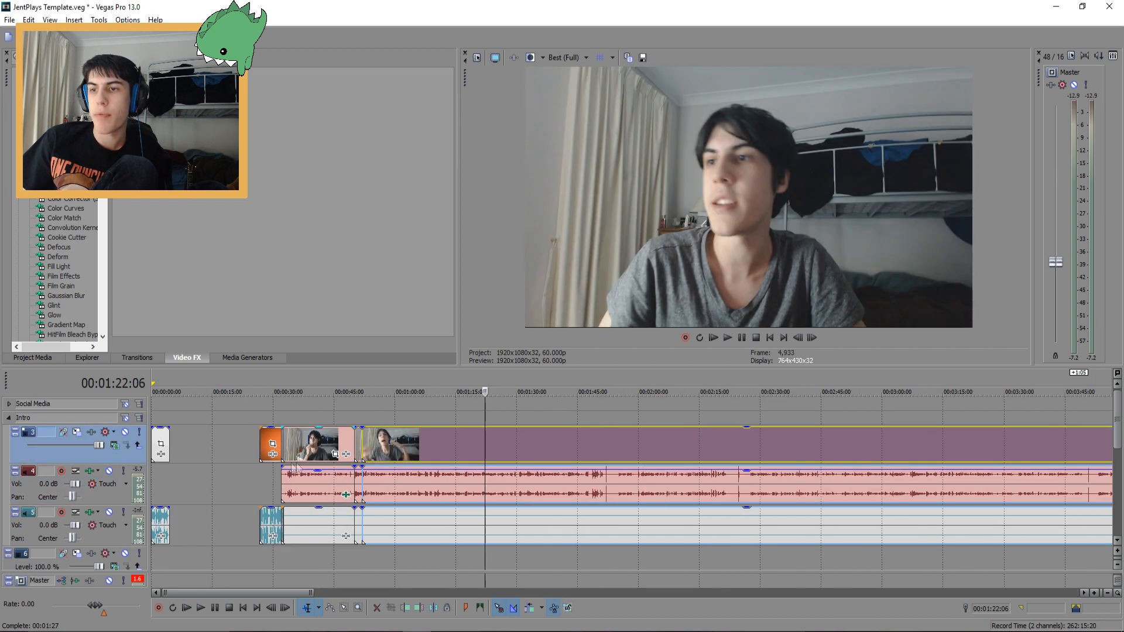
click(371, 450)
click(381, 451)
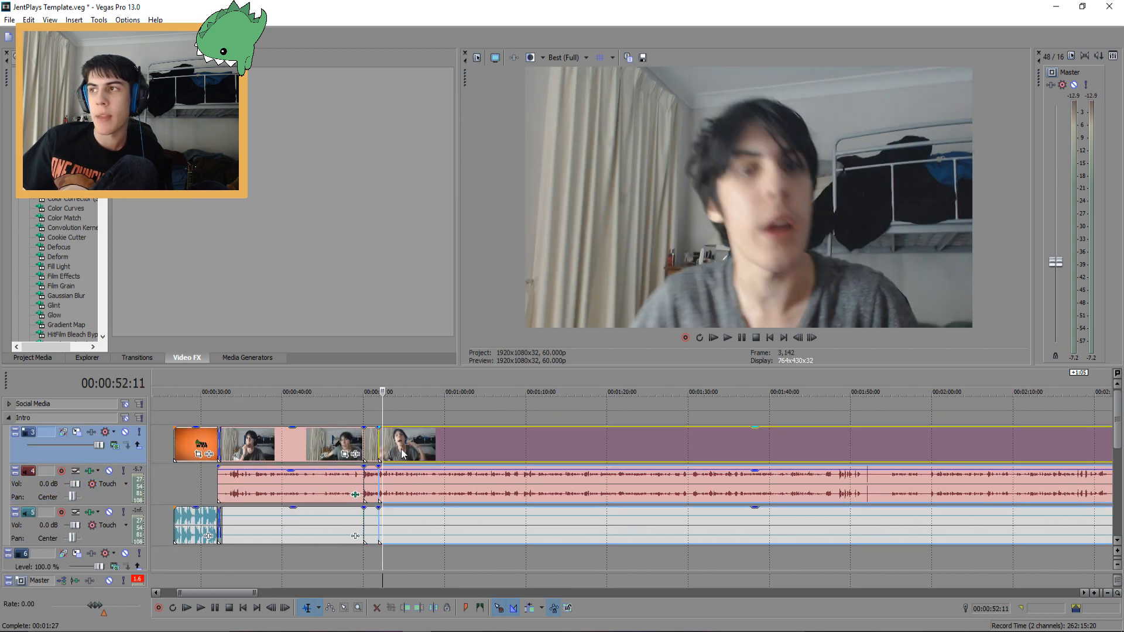
click(401, 449)
click(433, 448)
Insert a new empty video track above the recording
scroll(498, 445, down, 6)
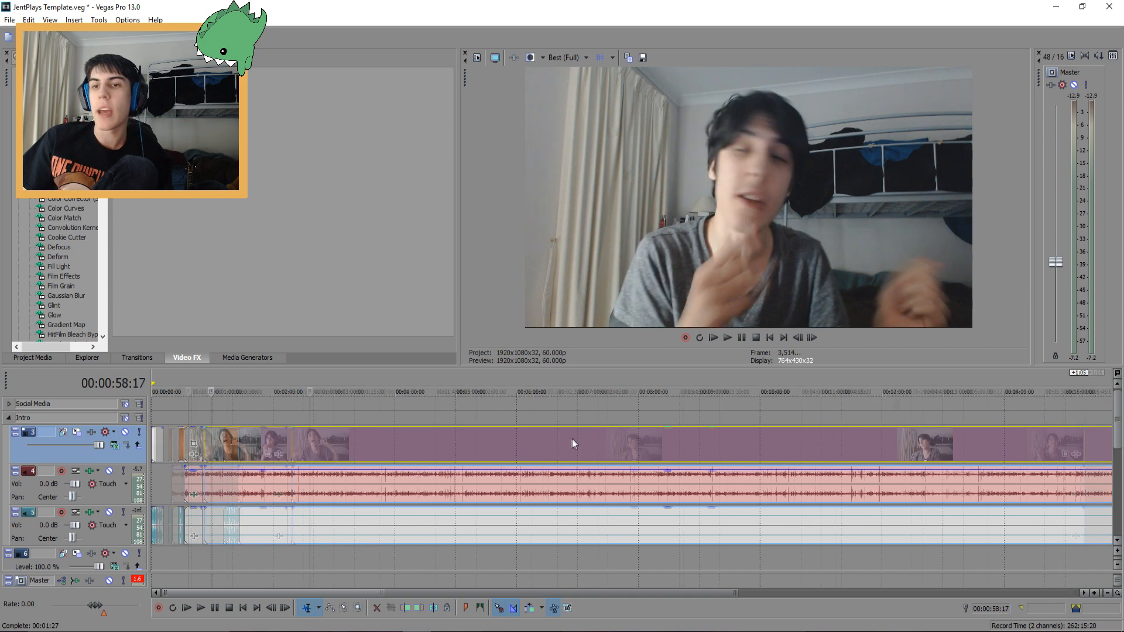
right_click(1093, 453)
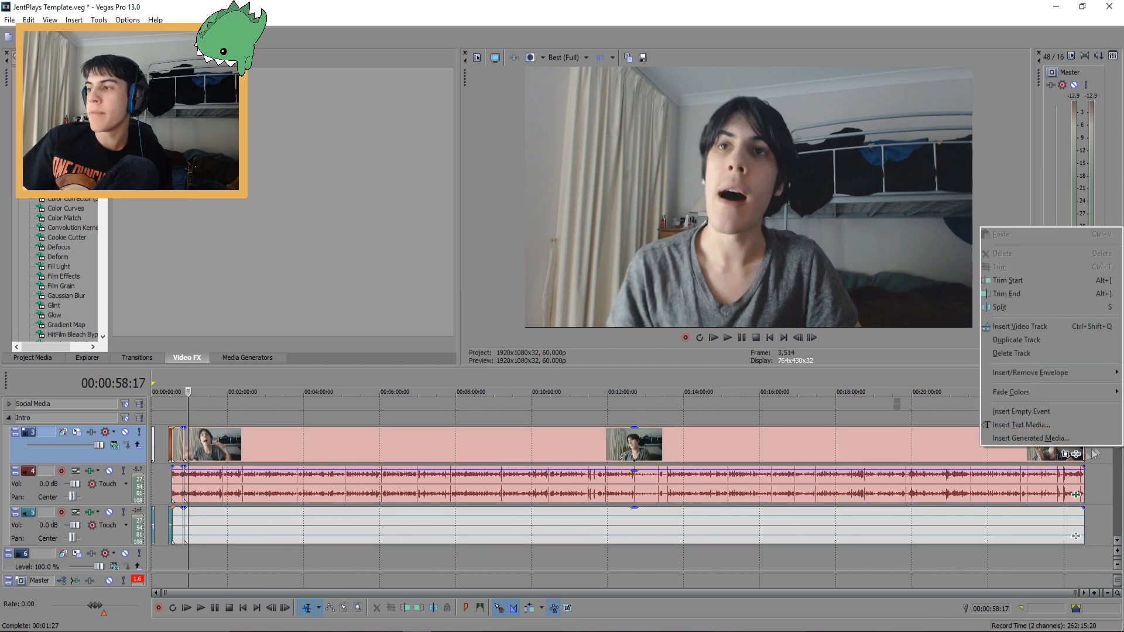
click(1019, 326)
Place the tweet screenshot image on the new top video track at about 55 seconds
scroll(328, 441, up, 6)
scroll(575, 448, up, 1)
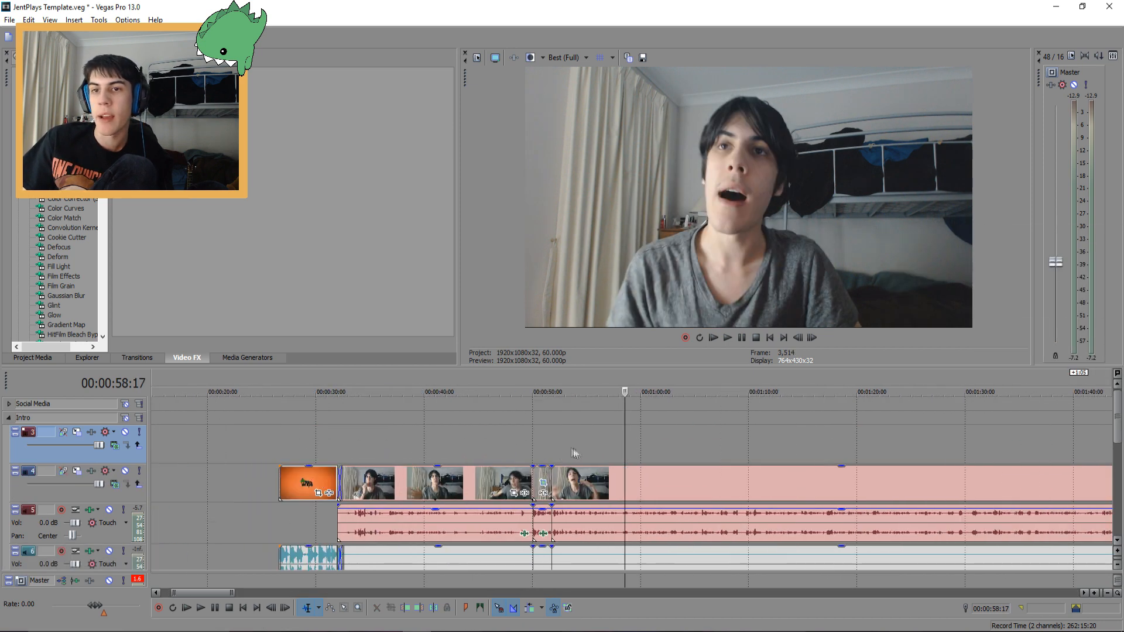
click(590, 432)
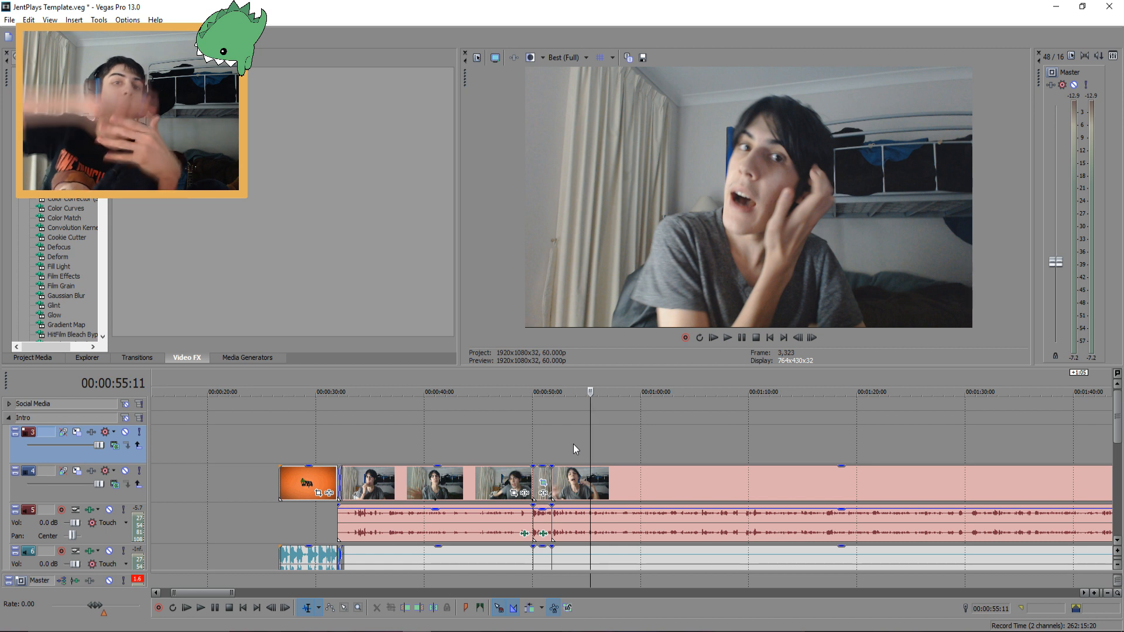
click(302, 631)
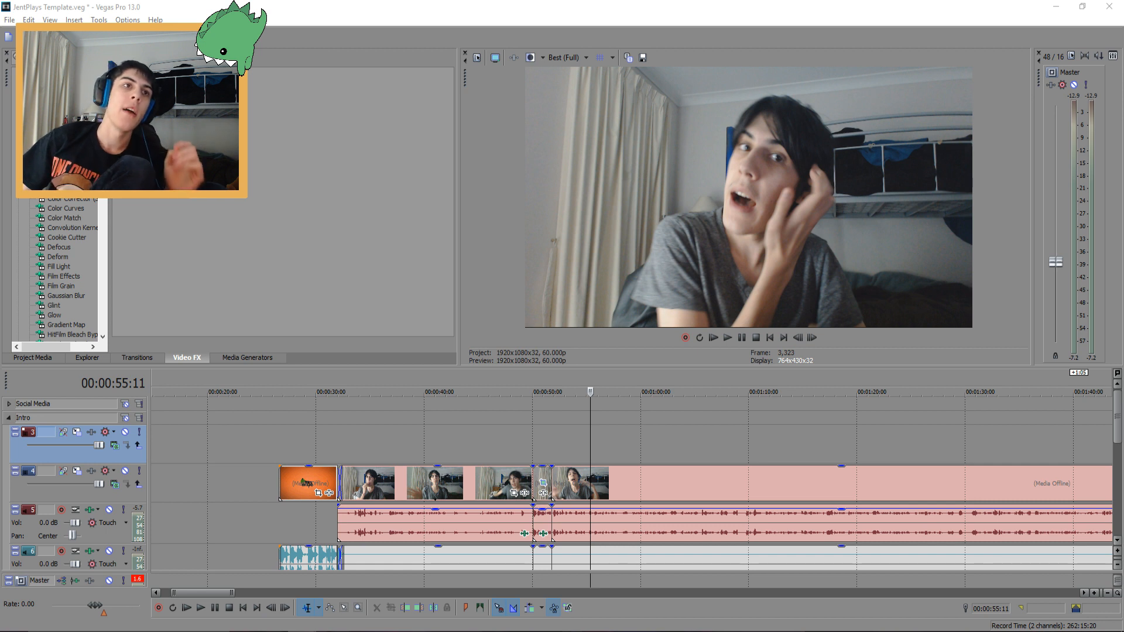
drag(622, 463, 618, 449)
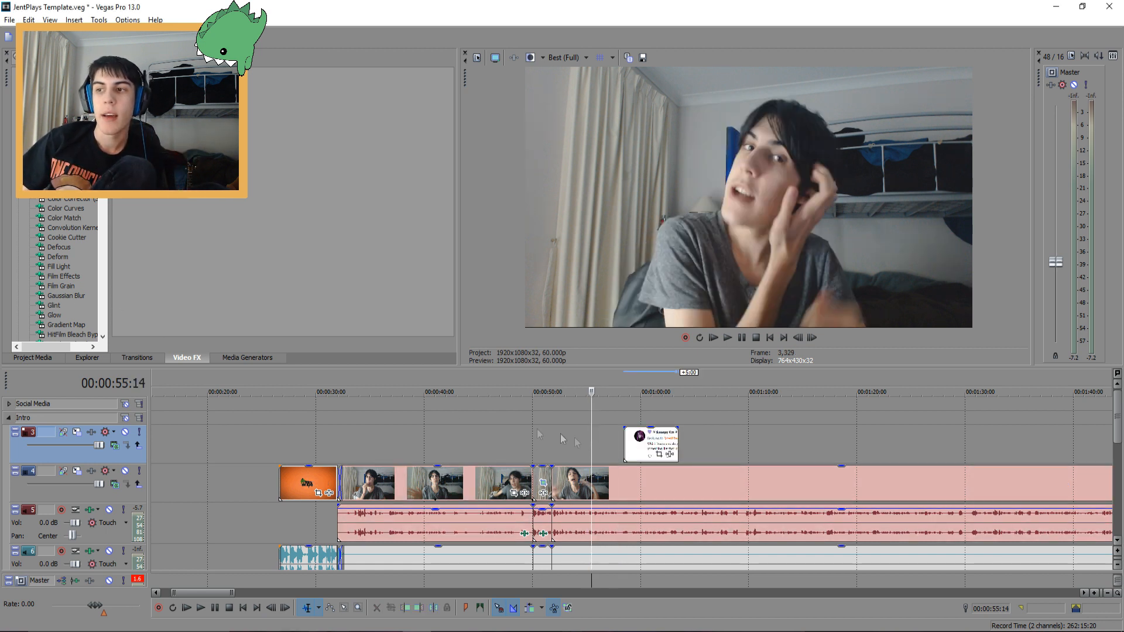
drag(650, 445, 614, 441)
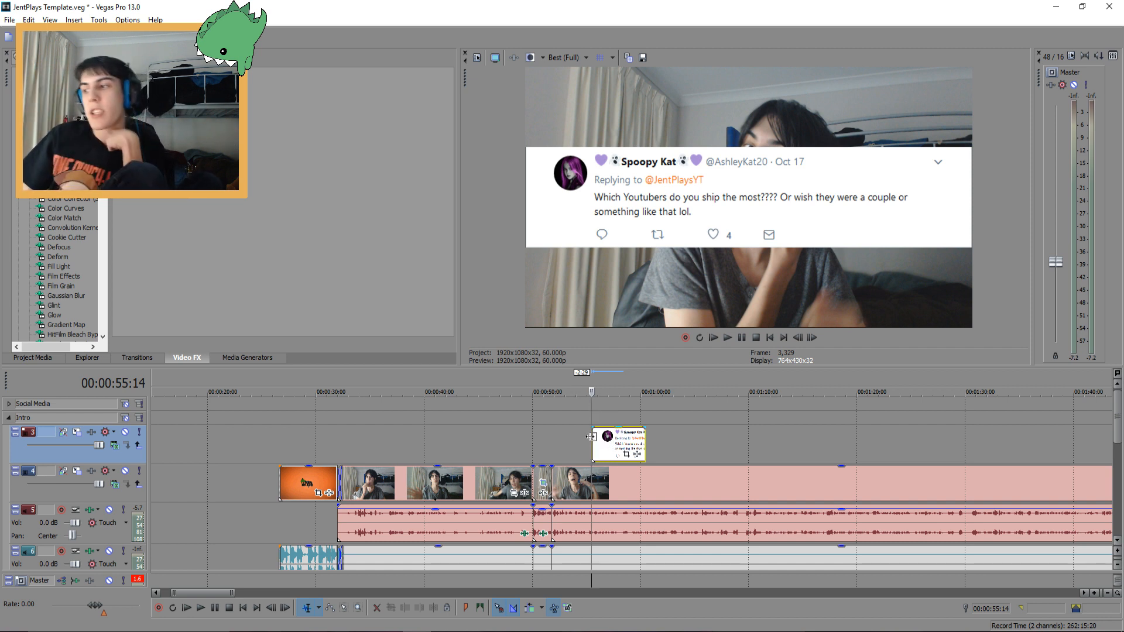
Open Track Motion for the new track and shrink the overlay to about 1148 × 646
click(78, 432)
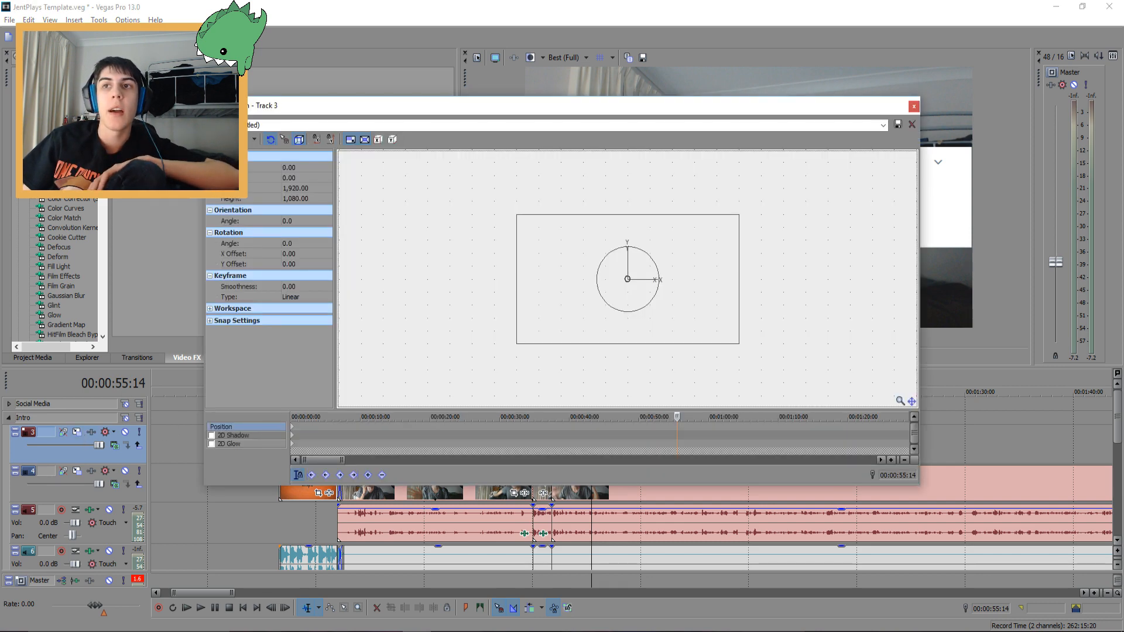
drag(431, 108, 514, 212)
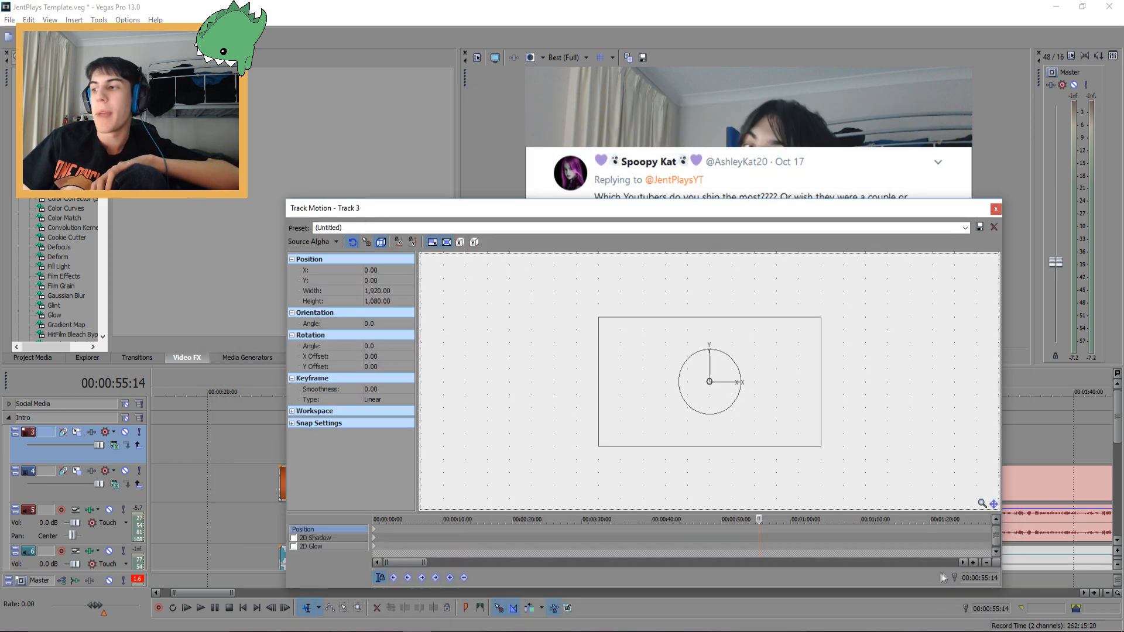
drag(1003, 591, 801, 526)
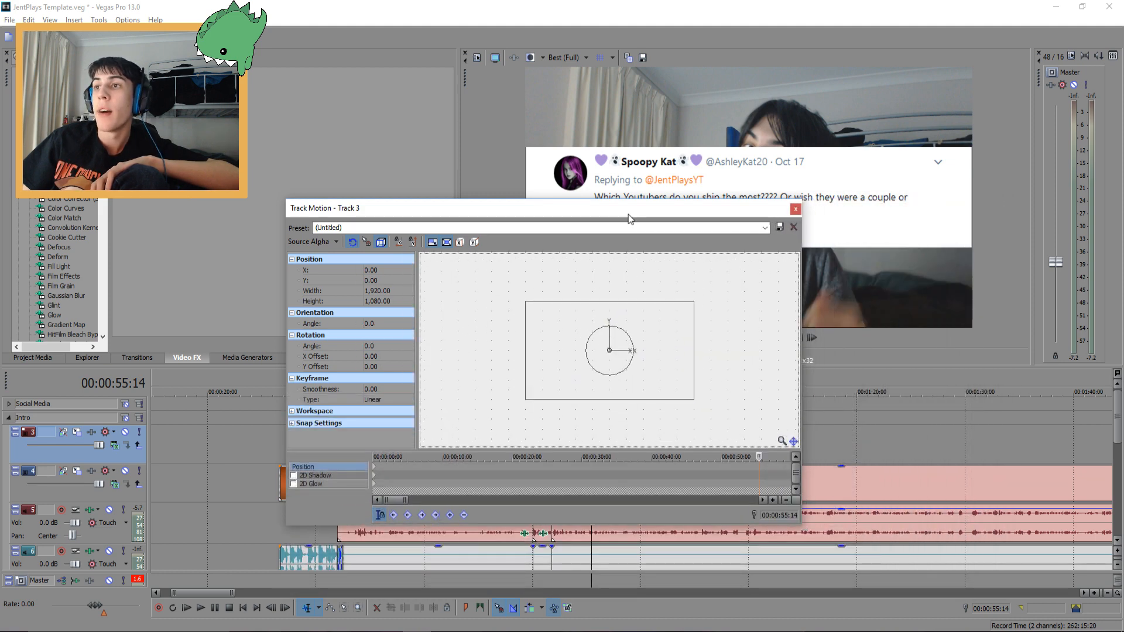
drag(629, 219, 667, 346)
drag(569, 438, 598, 457)
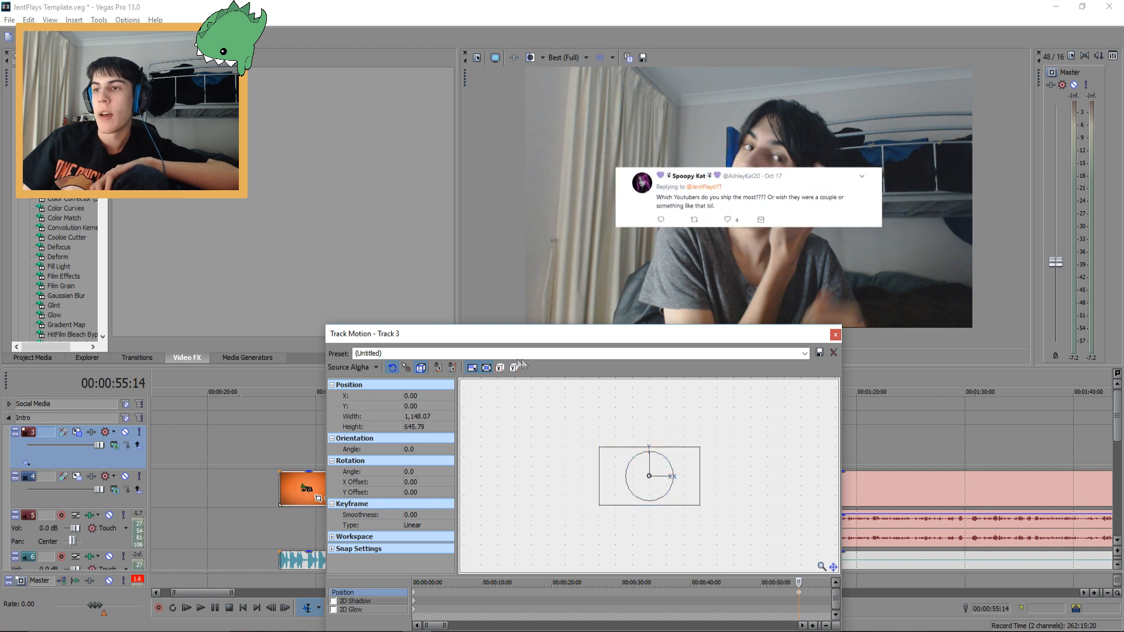
Move the tweet overlay down to Y -380 with X at 0, then close Track Motion
drag(621, 477, 622, 513)
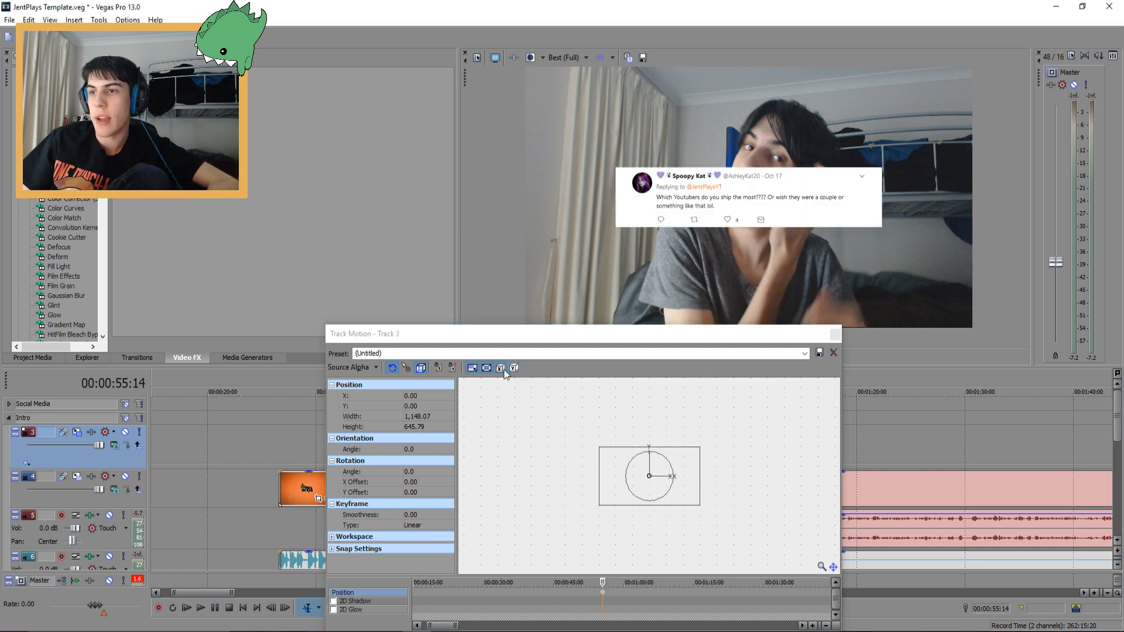
click(502, 369)
click(451, 369)
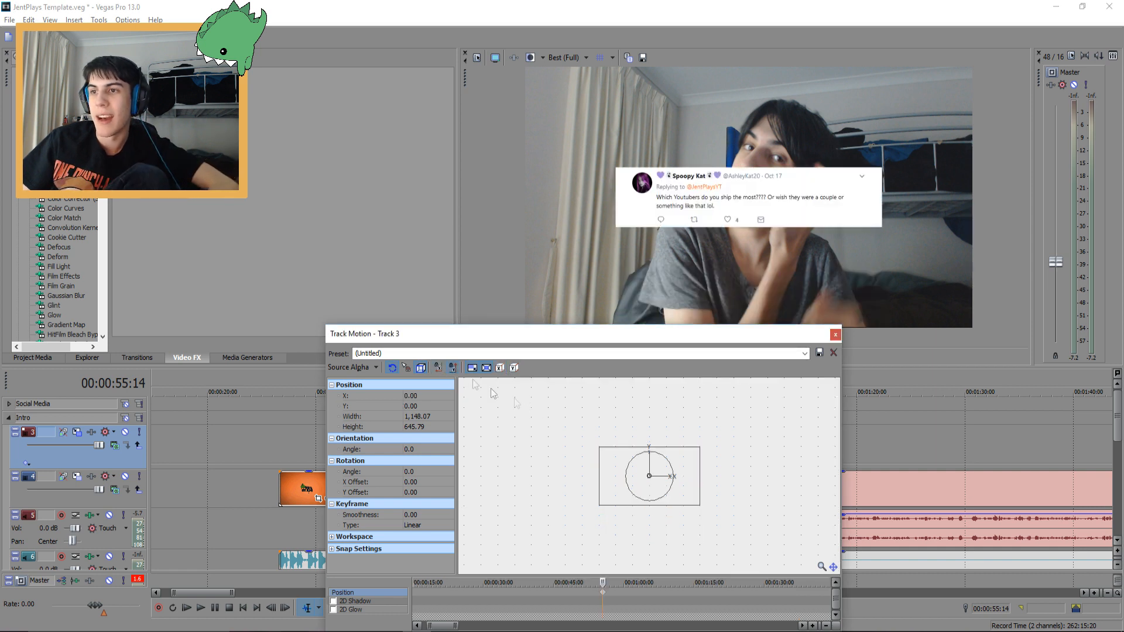
drag(607, 463, 613, 488)
key(ctrl+z)
click(454, 368)
click(438, 368)
drag(608, 460, 609, 500)
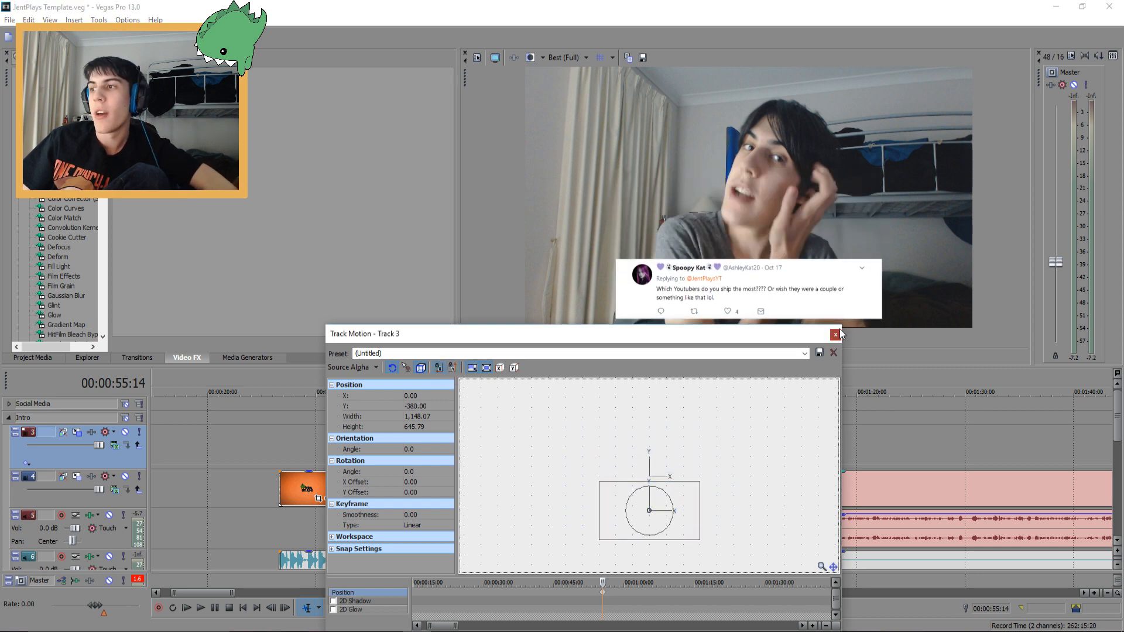
click(835, 334)
Add a short fade-in and fade-out to the tweet image event
scroll(613, 434, up, 5)
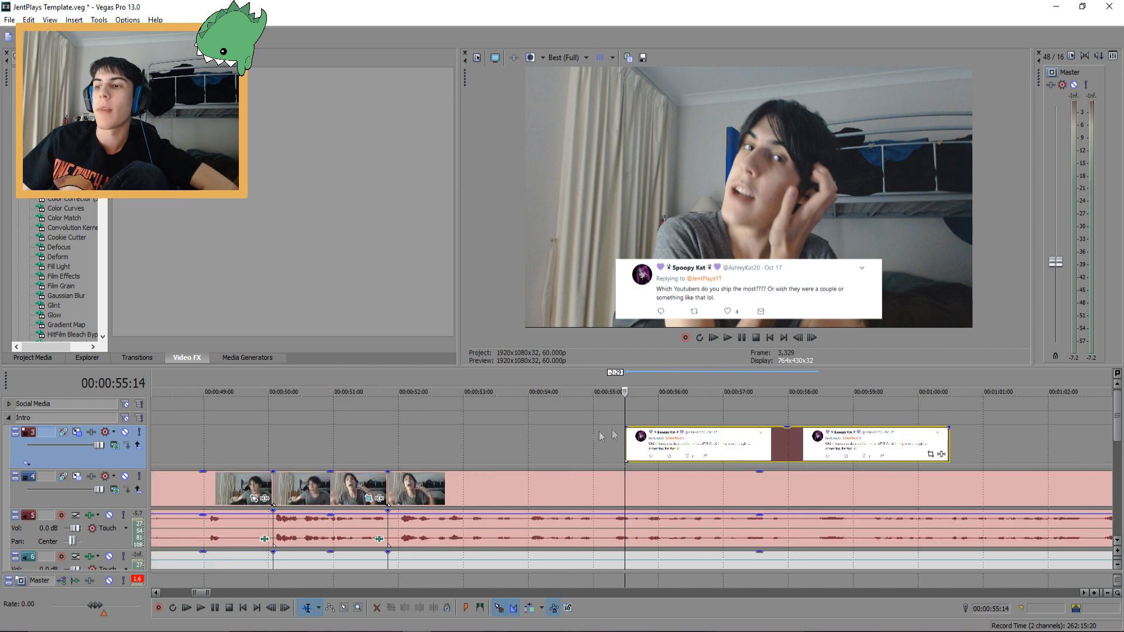
drag(626, 428, 646, 428)
drag(949, 428, 916, 436)
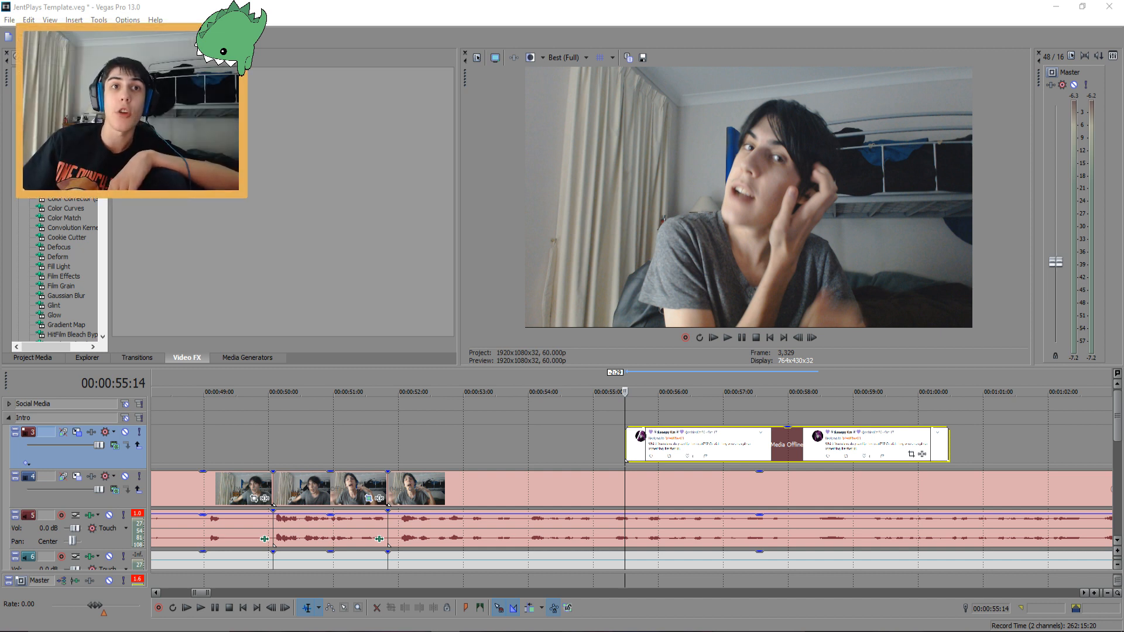
Switch to Photoshop and open the recent document containing the ROBLOX logo
click(1109, 6)
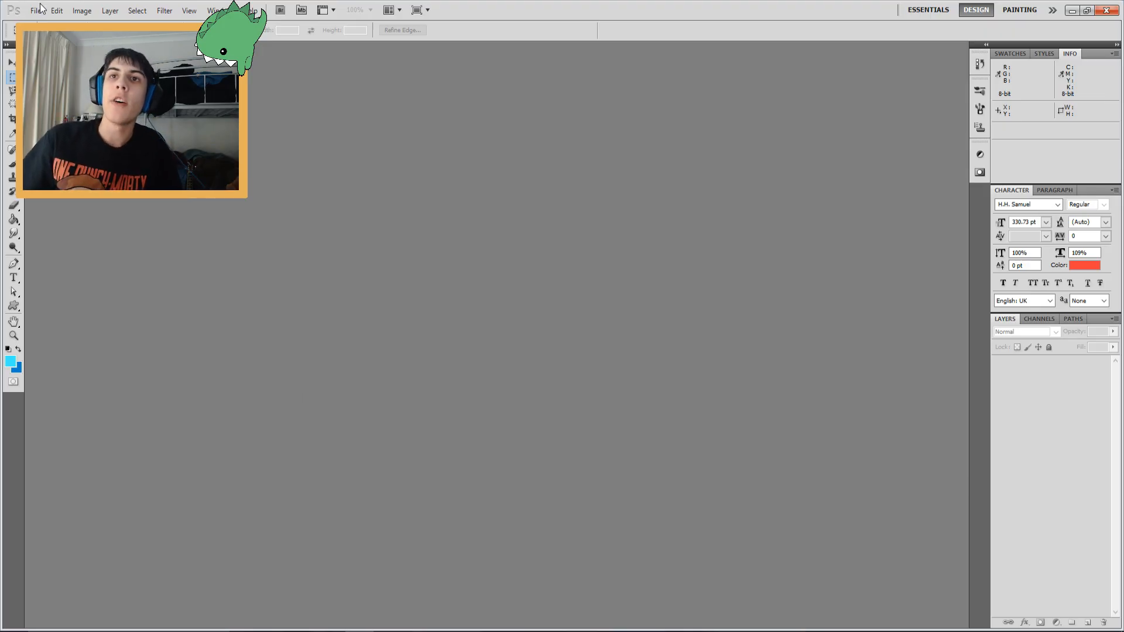
click(40, 10)
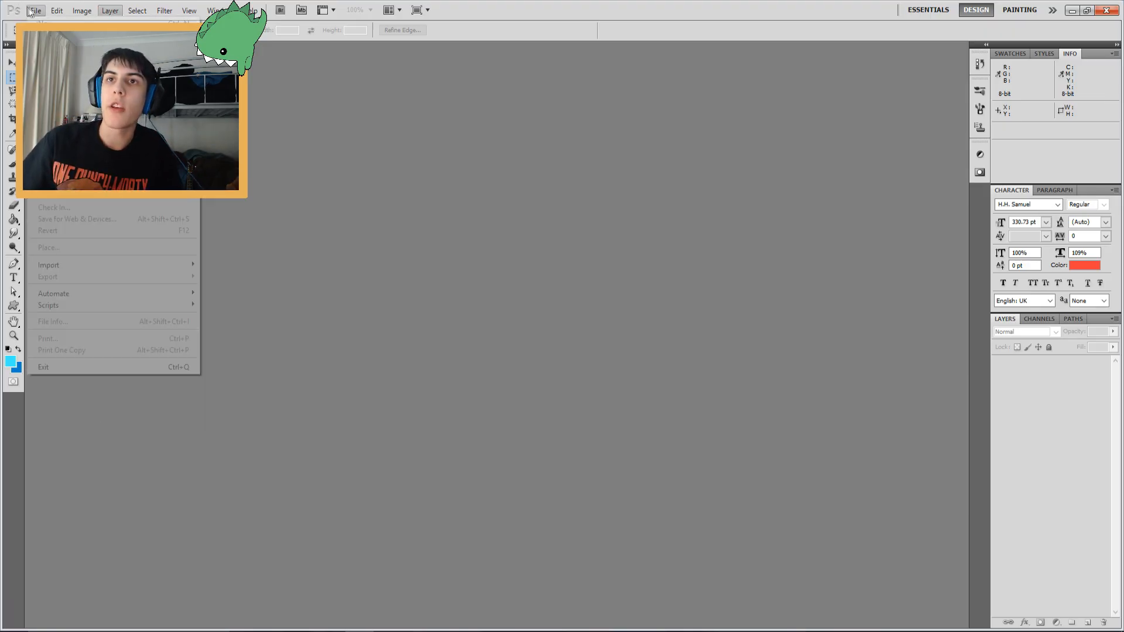
mouse_move(118, 92)
click(293, 104)
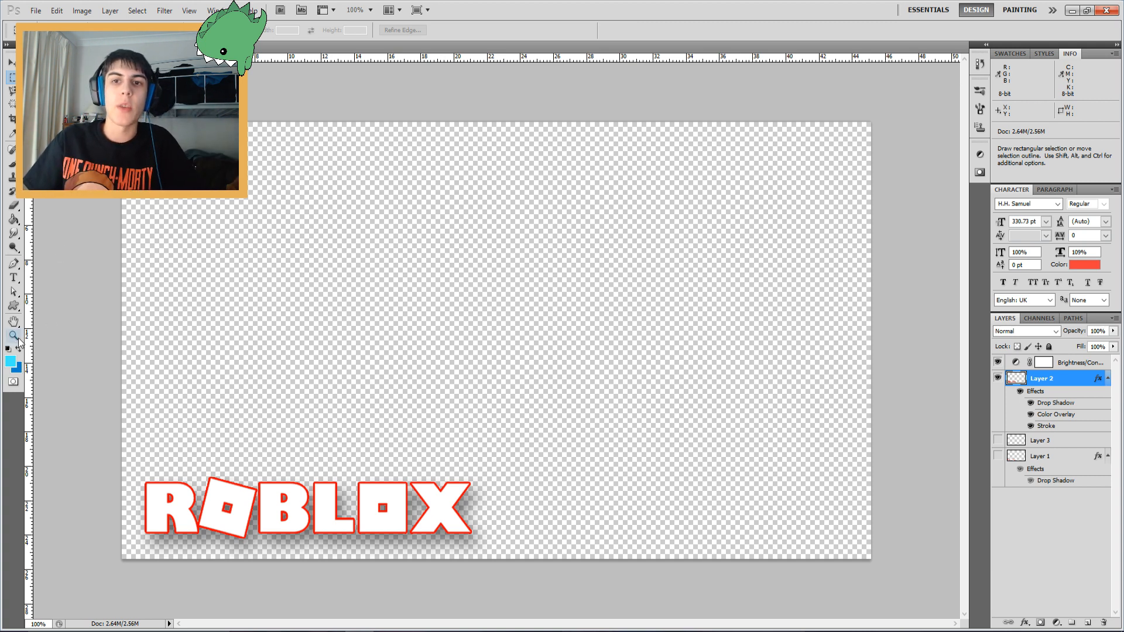
Move the ROBLOX logo up to the top of the canvas and apply a free transform
key(v)
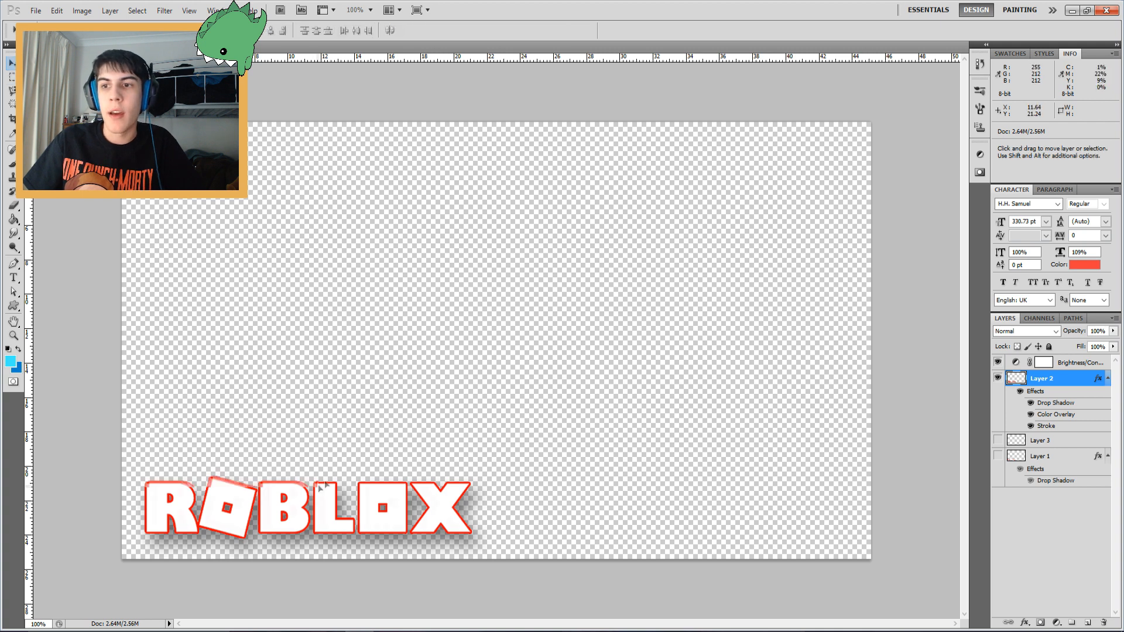
drag(283, 427, 319, 126)
key(ctrl+t)
mouse_move(489, 209)
mouse_down()
mouse_move(532, 266)
mouse_move(469, 205)
mouse_up()
key(Return)
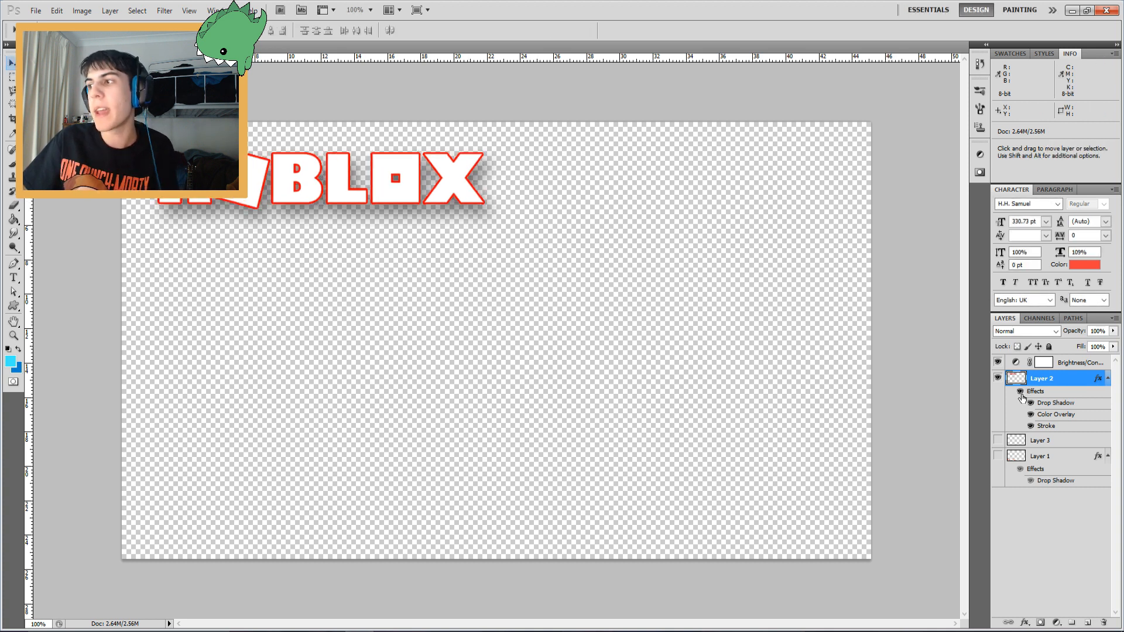
Hide the logo layer's Color Overlay effect and move the logo to the canvas centre
click(1031, 416)
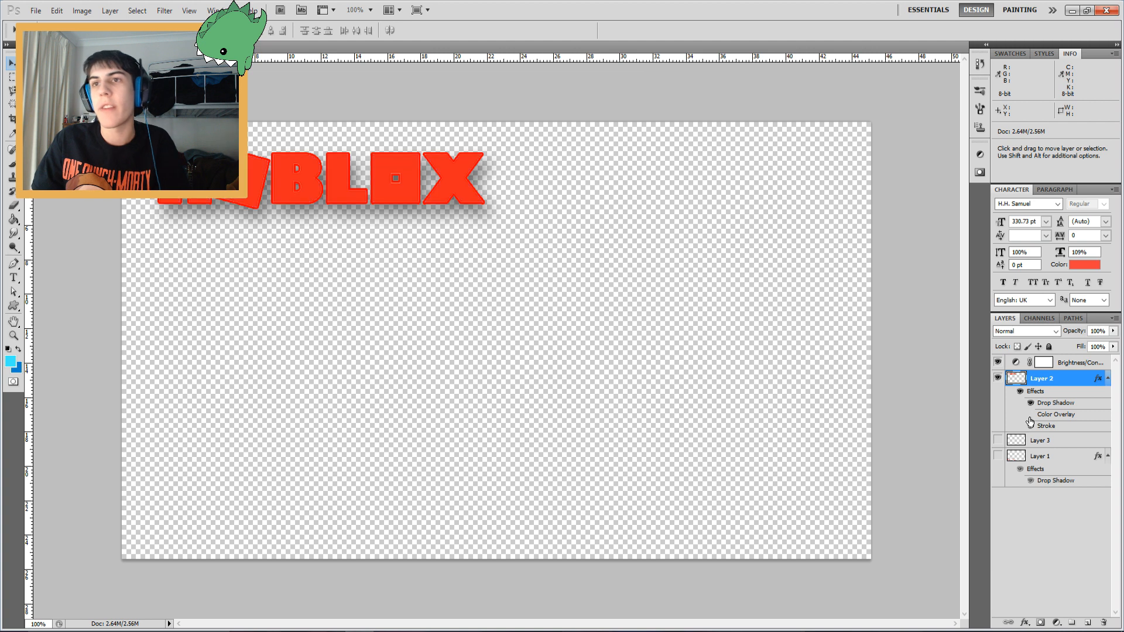
click(1031, 416)
click(1030, 415)
drag(470, 191, 647, 342)
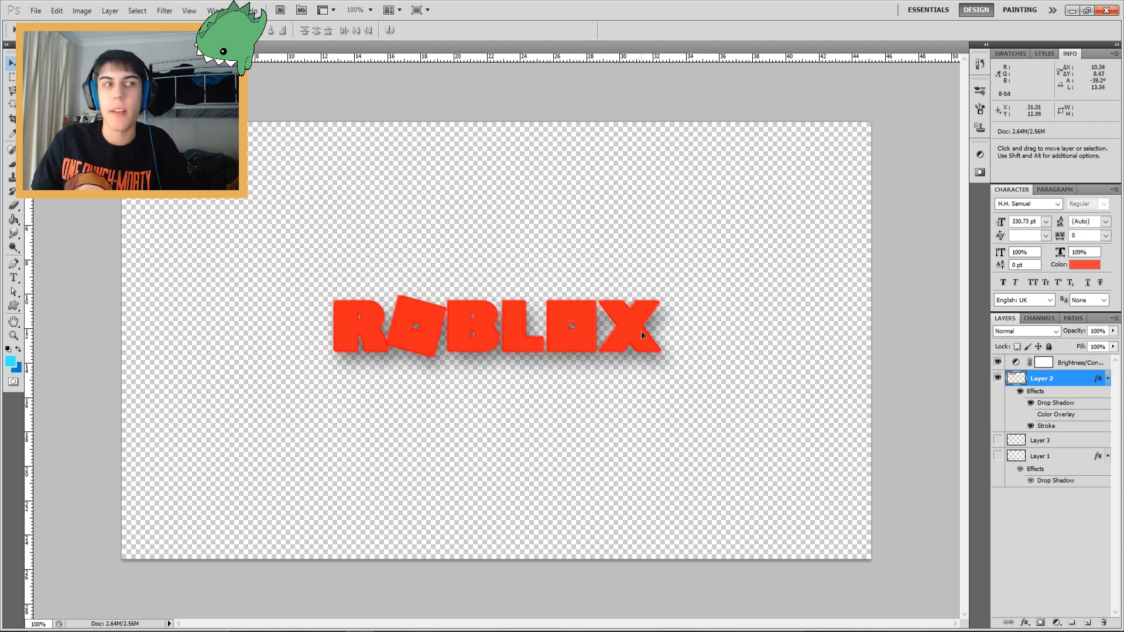
Nudge the logo slightly upward while toggling its layer effects' visibility
click(1021, 392)
drag(635, 335, 634, 315)
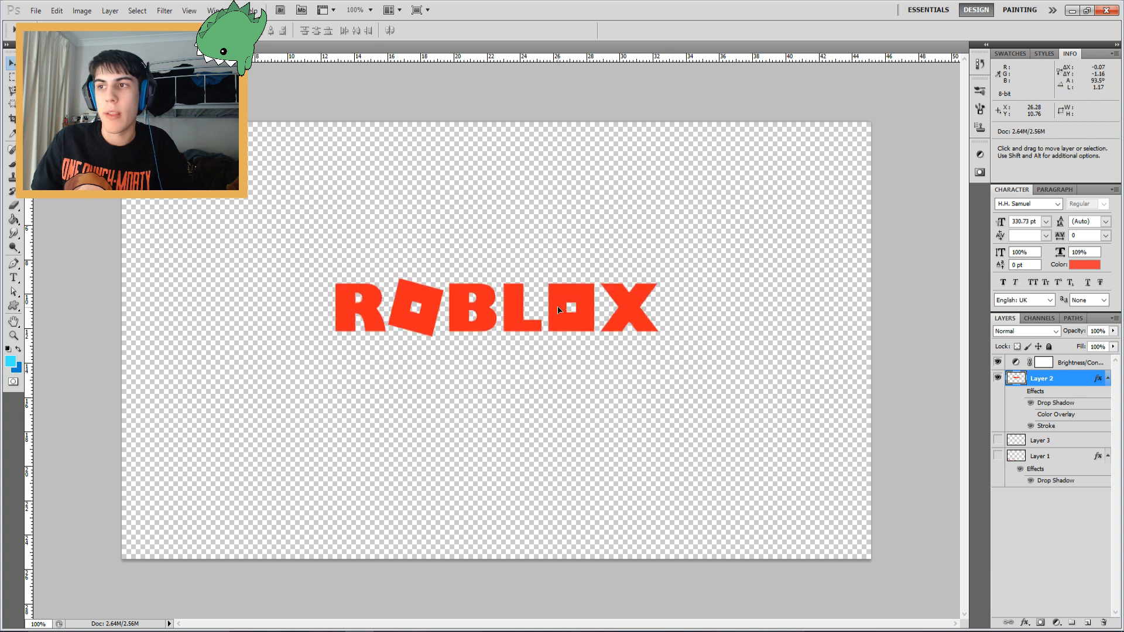
click(1031, 404)
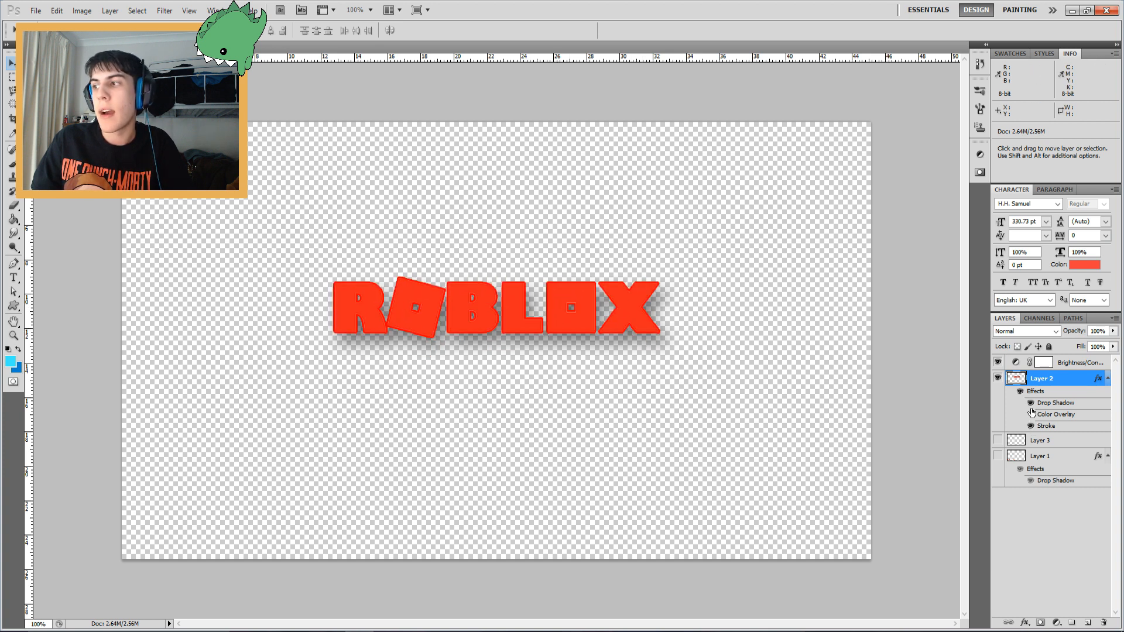
Toggle the logo's Drop Shadow and Stroke effects and nudge the logo slightly up and right
click(1030, 404)
click(1031, 426)
click(1030, 404)
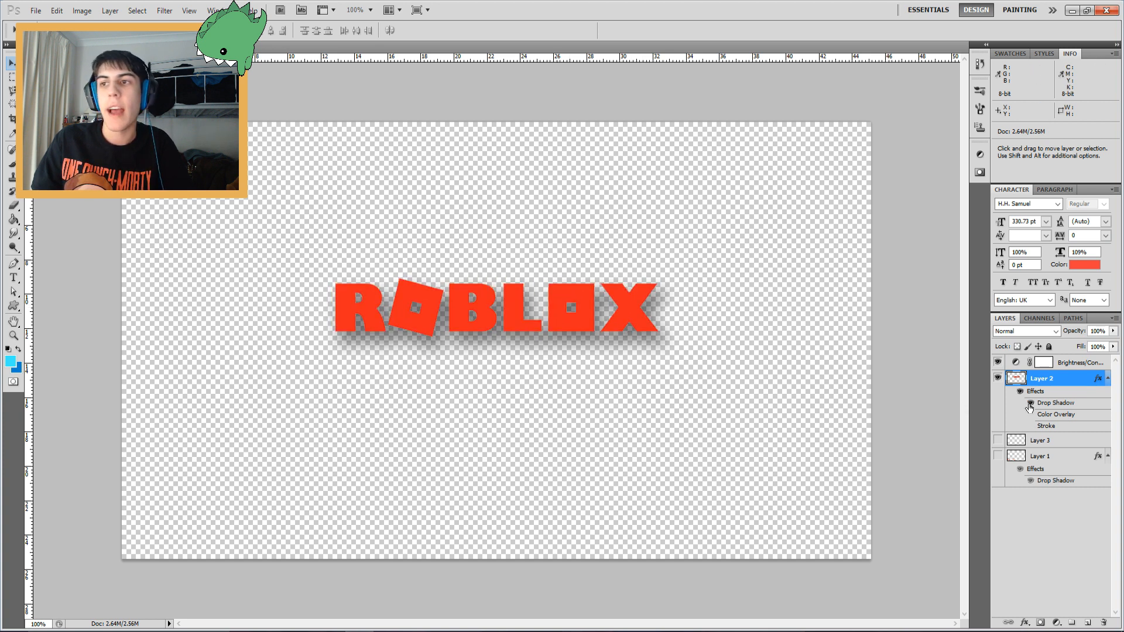
mouse_move(541, 314)
mouse_down()
mouse_move(454, 279)
mouse_move(555, 298)
mouse_up()
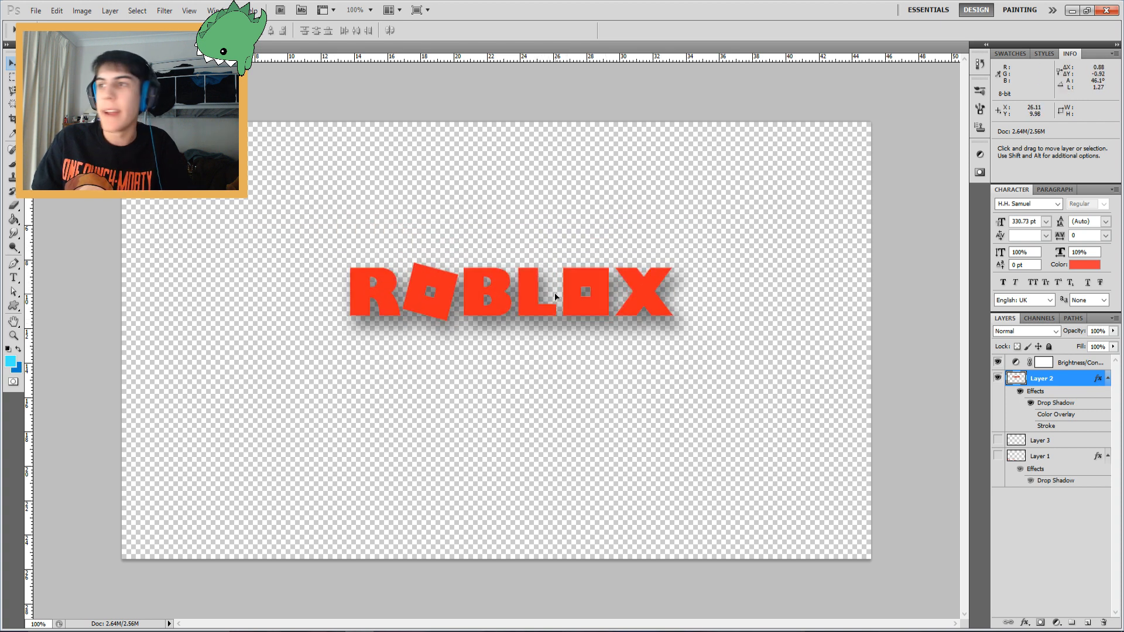
Turn on the logo's Color Overlay and Stroke effects and move the logo to the canvas's bottom-left corner
click(1031, 415)
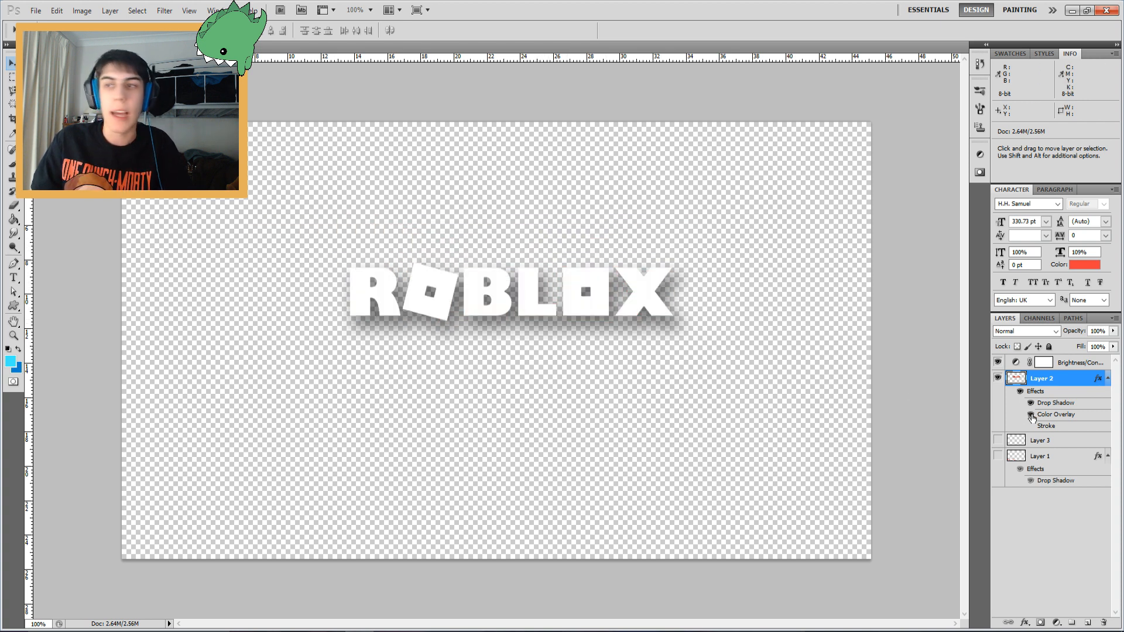
click(1031, 426)
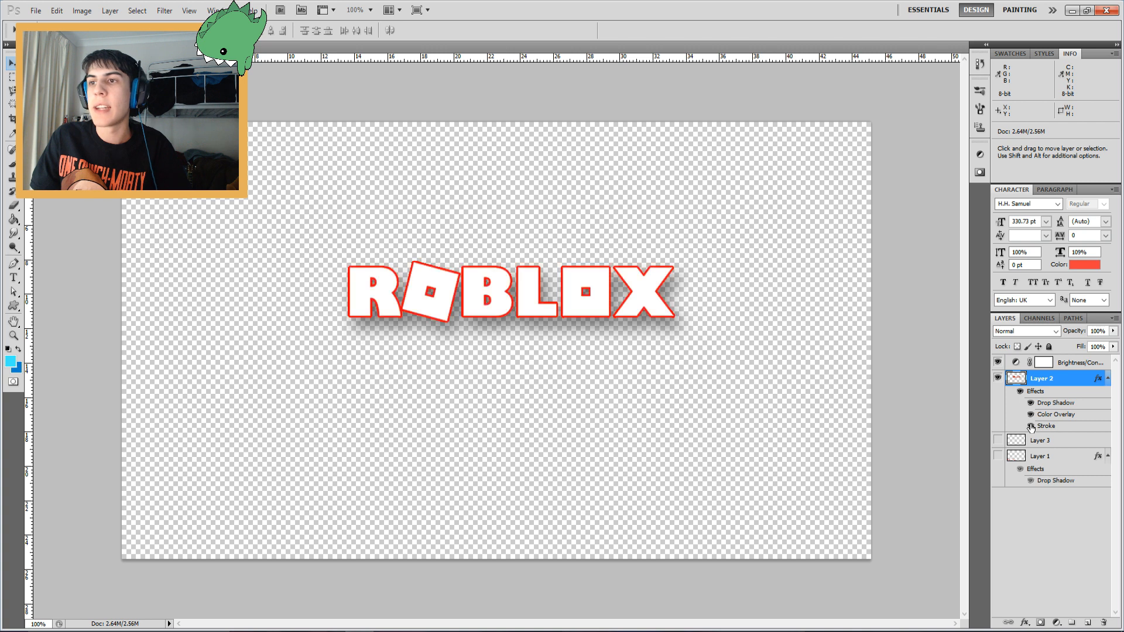
drag(486, 298, 283, 511)
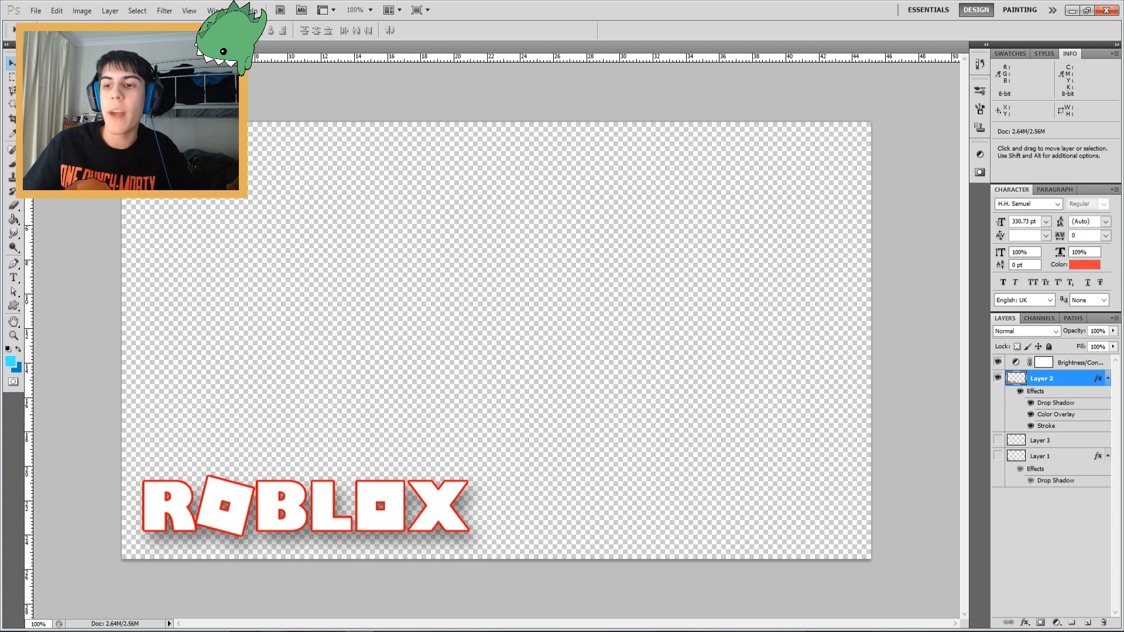
Hide the logo layer and place the vlcsnap webcam screenshot so it fills the canvas
click(997, 378)
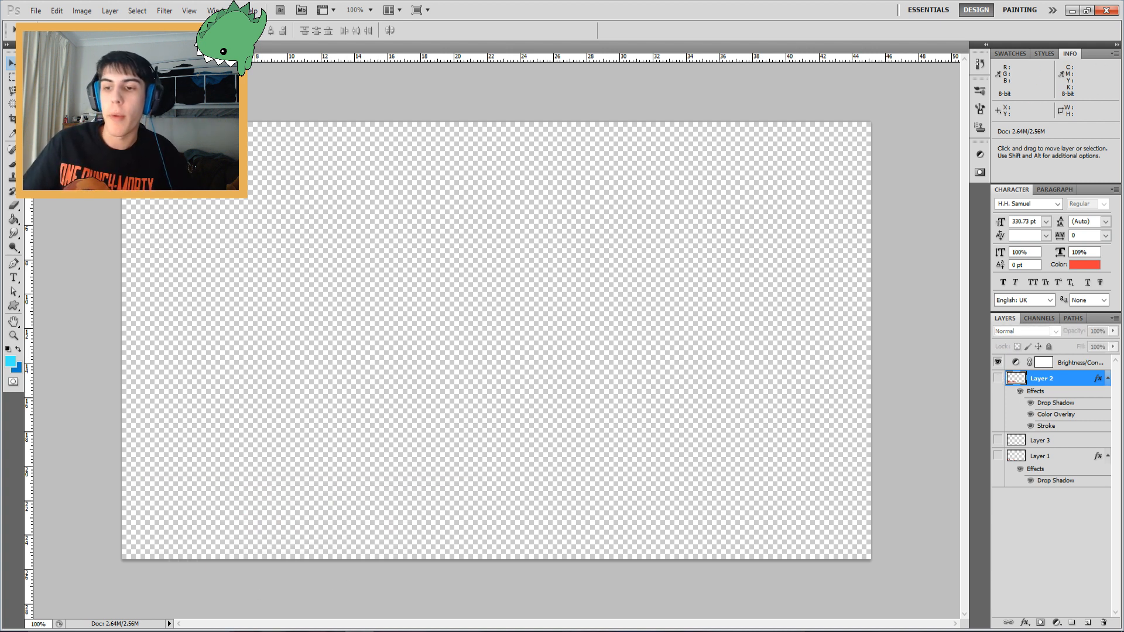
mouse_move(299, 630)
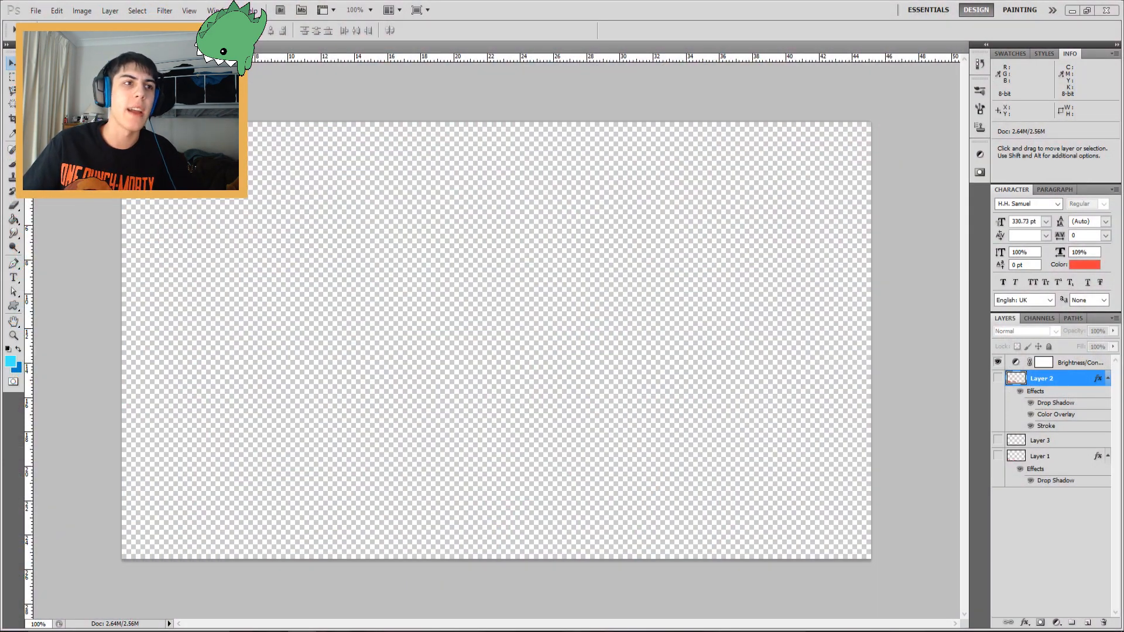
drag(1, 345, 228, 351)
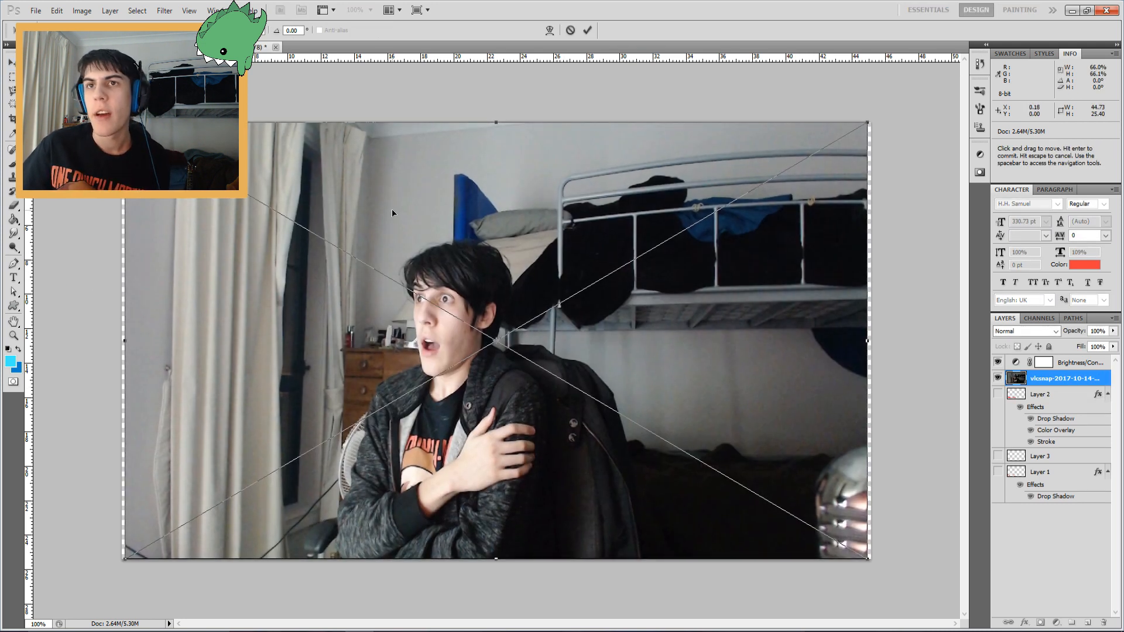
key(Return)
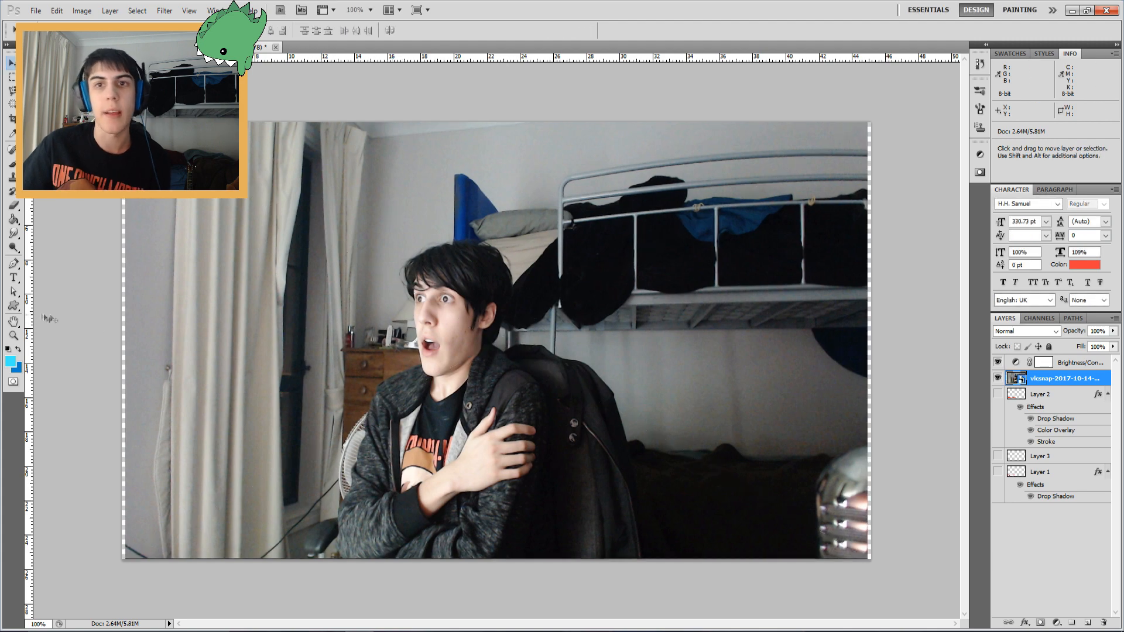
Zoom in on the person's lower body and start a Pen path up the left edge of the jacket
click(12, 335)
click(428, 439)
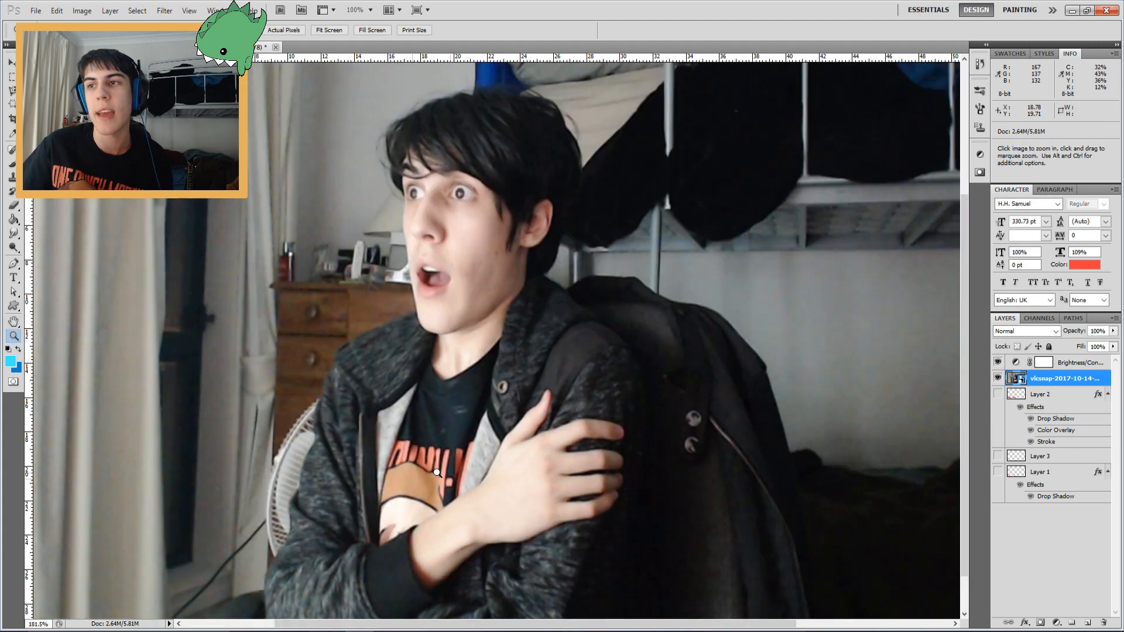
click(443, 213)
key(ctrl+0)
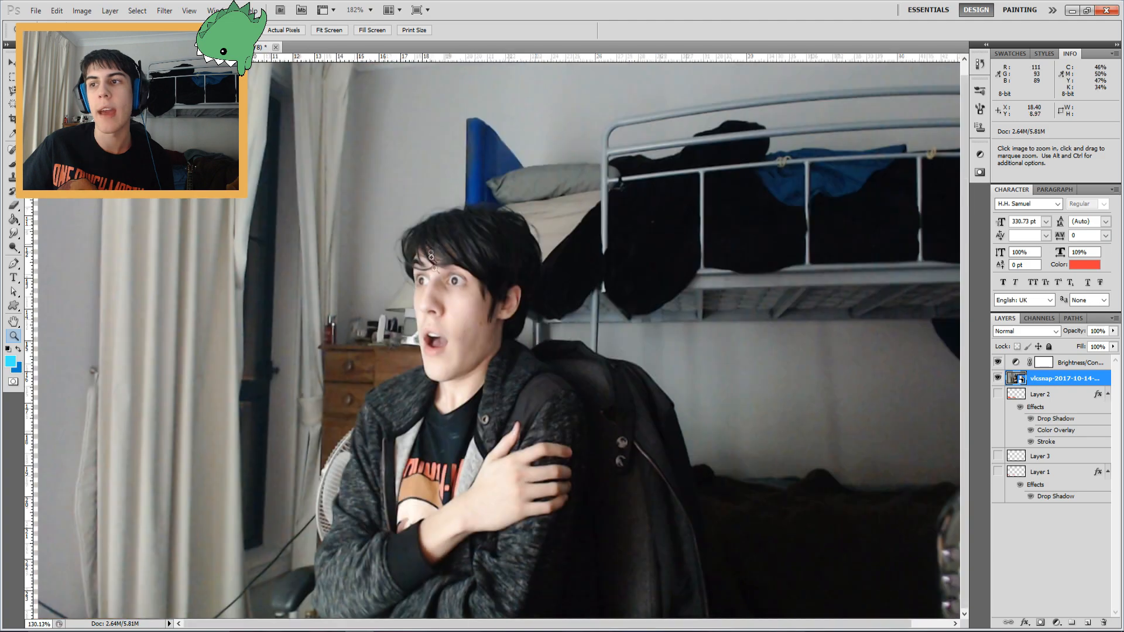
drag(357, 566, 406, 573)
drag(393, 565, 426, 301)
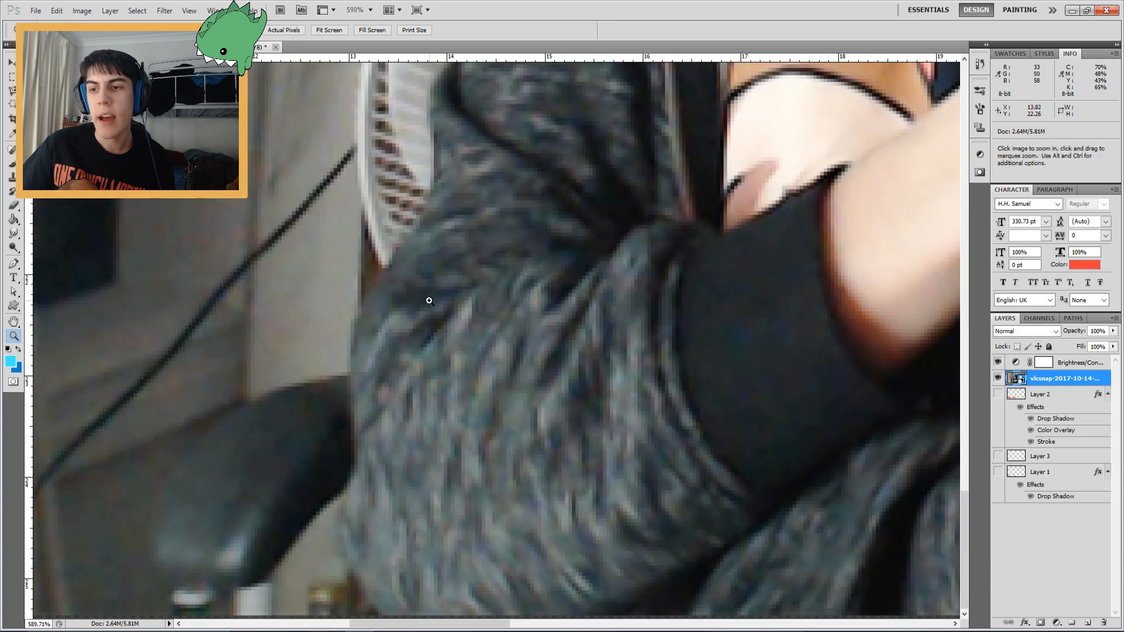
click(13, 262)
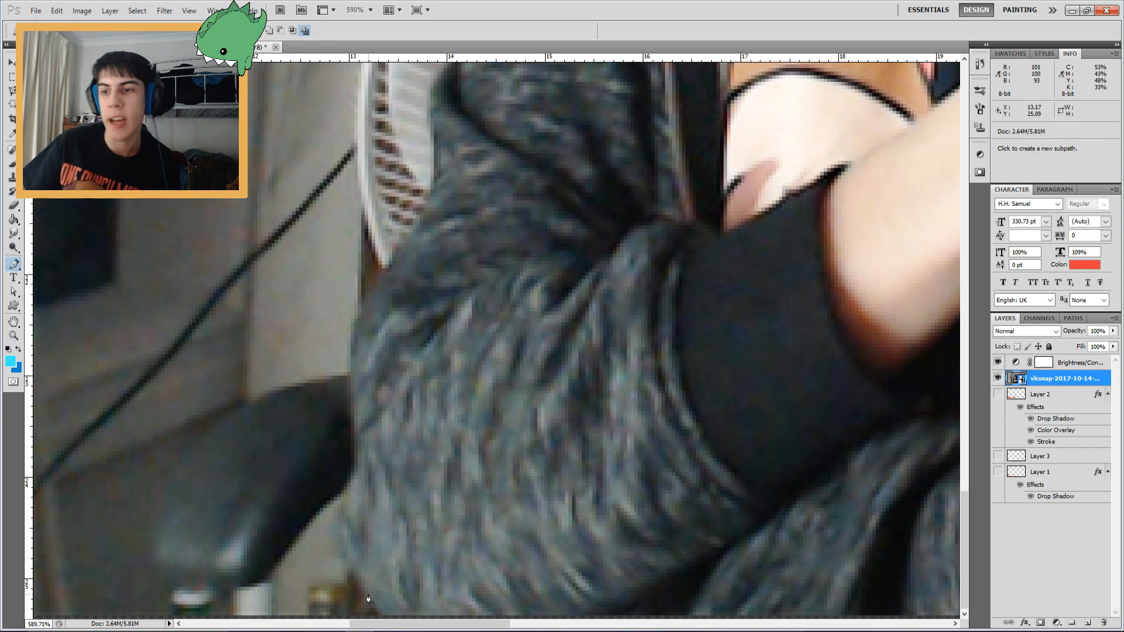
click(380, 617)
click(373, 599)
click(355, 579)
click(346, 546)
click(345, 516)
click(349, 491)
click(353, 463)
click(357, 425)
click(353, 351)
click(359, 320)
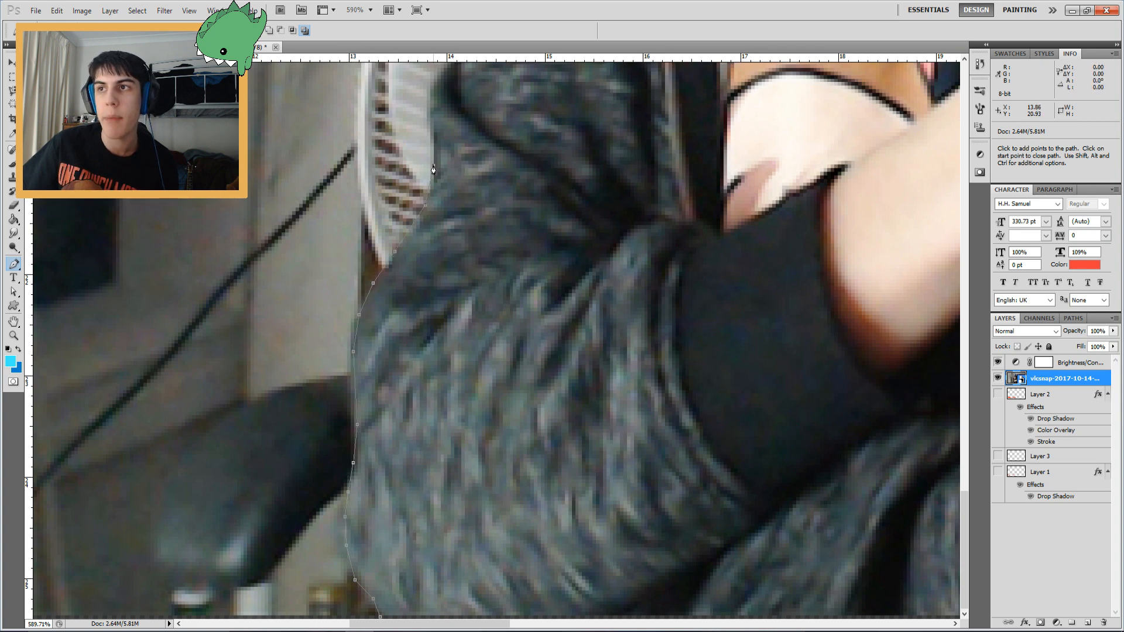
Continue the Pen path up past the fan and along the shoulder towards the neck
drag(434, 102, 428, 294)
click(416, 283)
click(421, 261)
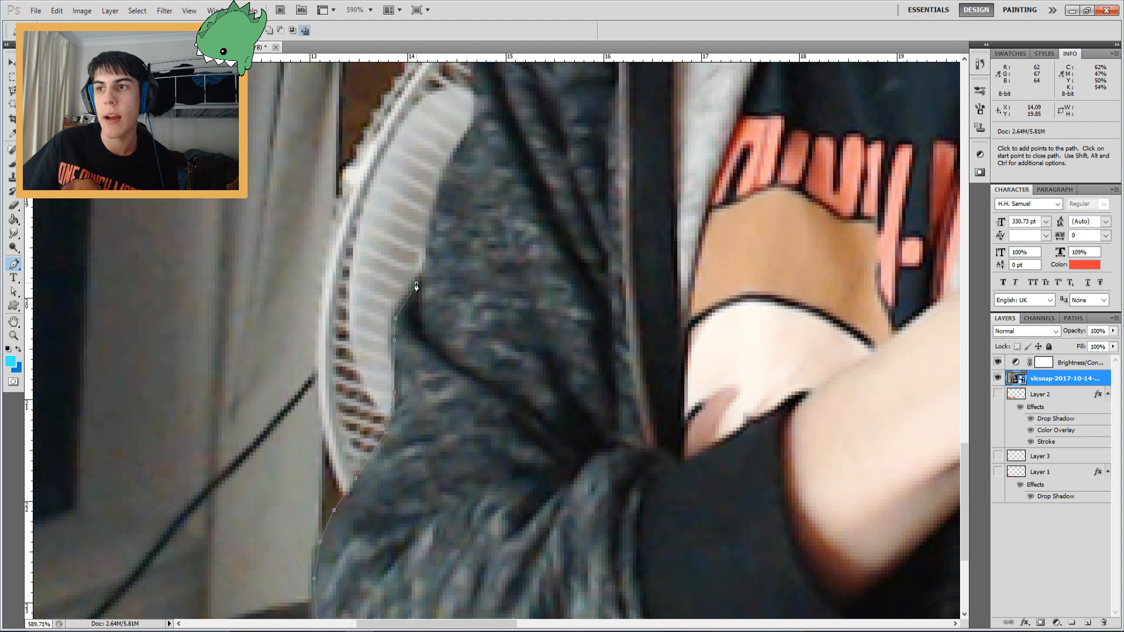
click(473, 123)
click(474, 79)
drag(523, 101, 533, 369)
click(492, 280)
click(510, 223)
click(526, 182)
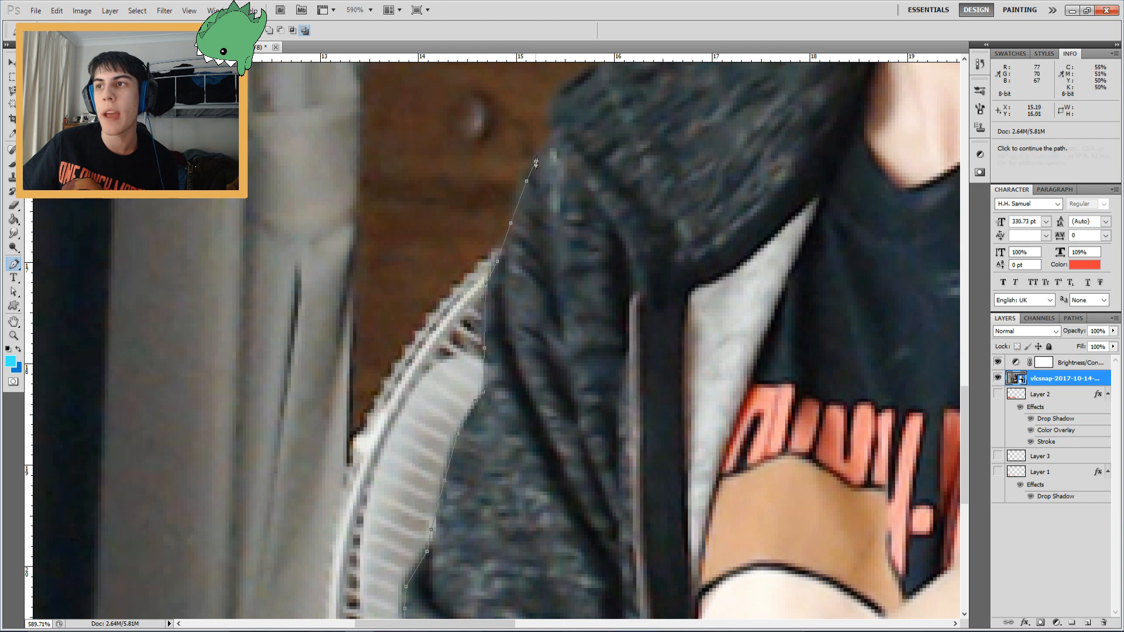
drag(580, 77, 343, 372)
click(346, 362)
click(397, 334)
click(437, 319)
click(484, 295)
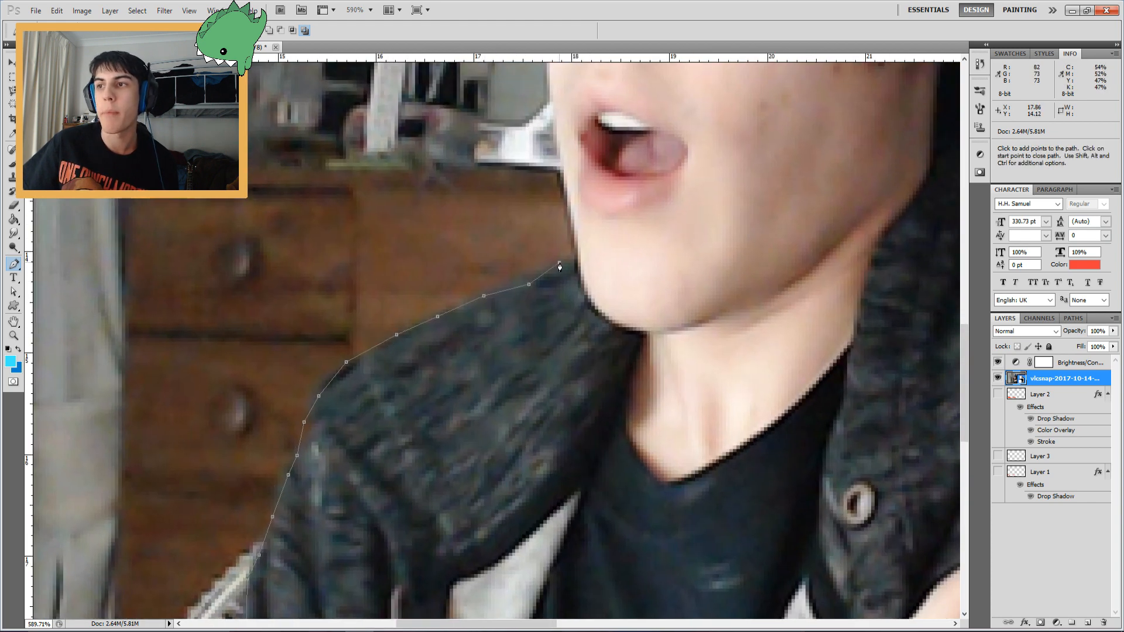
Continue the Pen path up the side of the neck and face and around the left side of the hair
click(553, 121)
click(550, 85)
drag(550, 85, 593, 365)
click(587, 325)
click(577, 289)
click(575, 253)
click(575, 209)
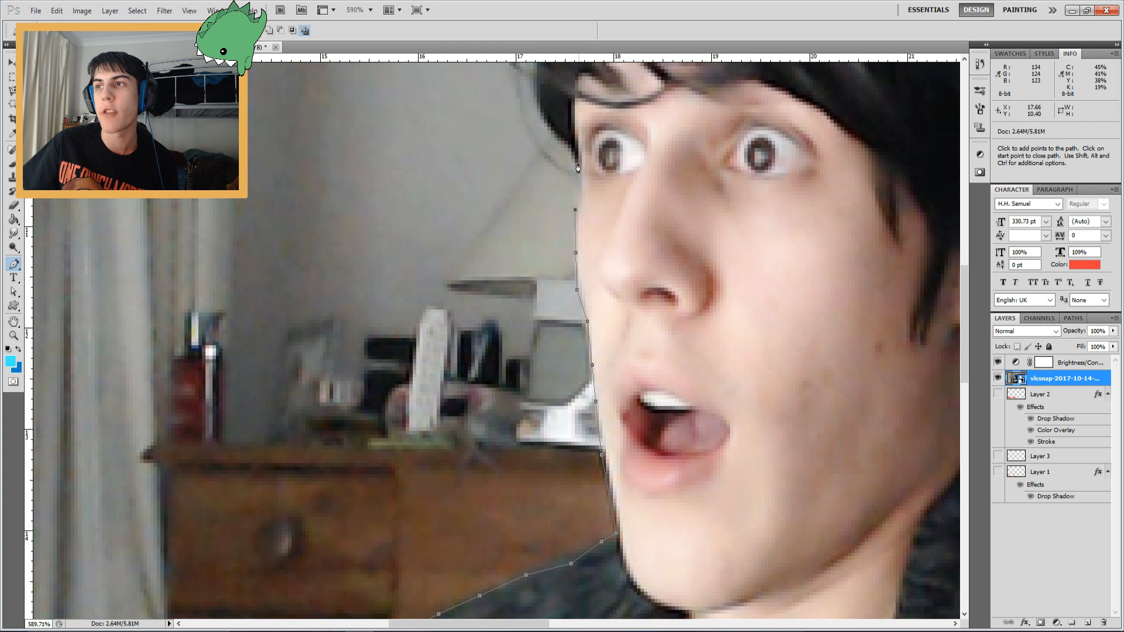
click(538, 81)
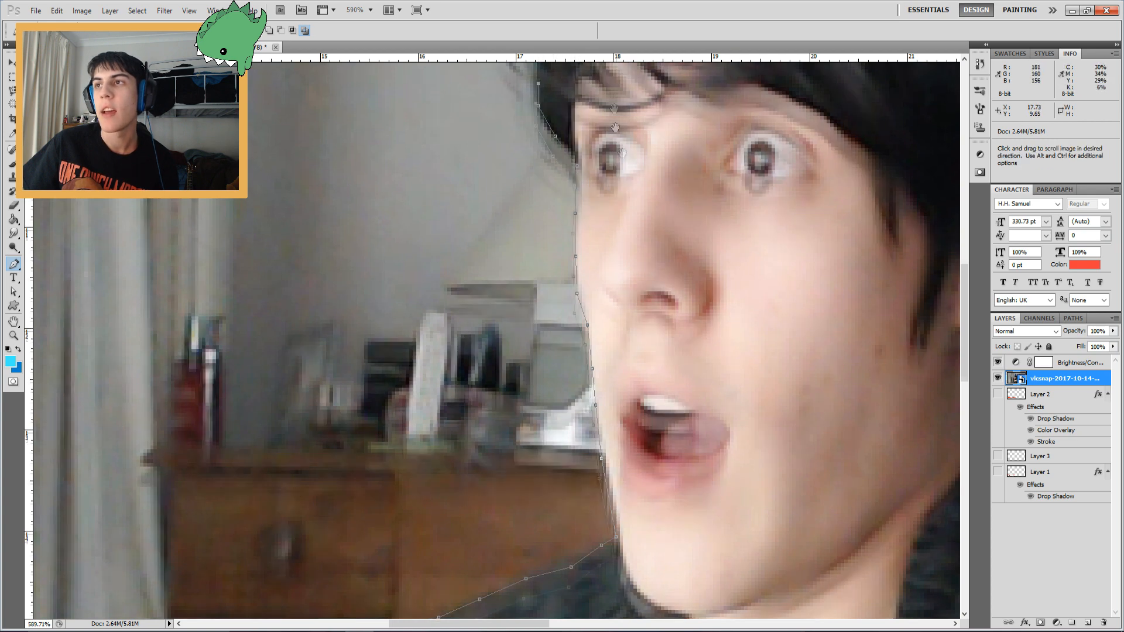
scroll(538, 82, up, 4)
click(532, 280)
click(531, 263)
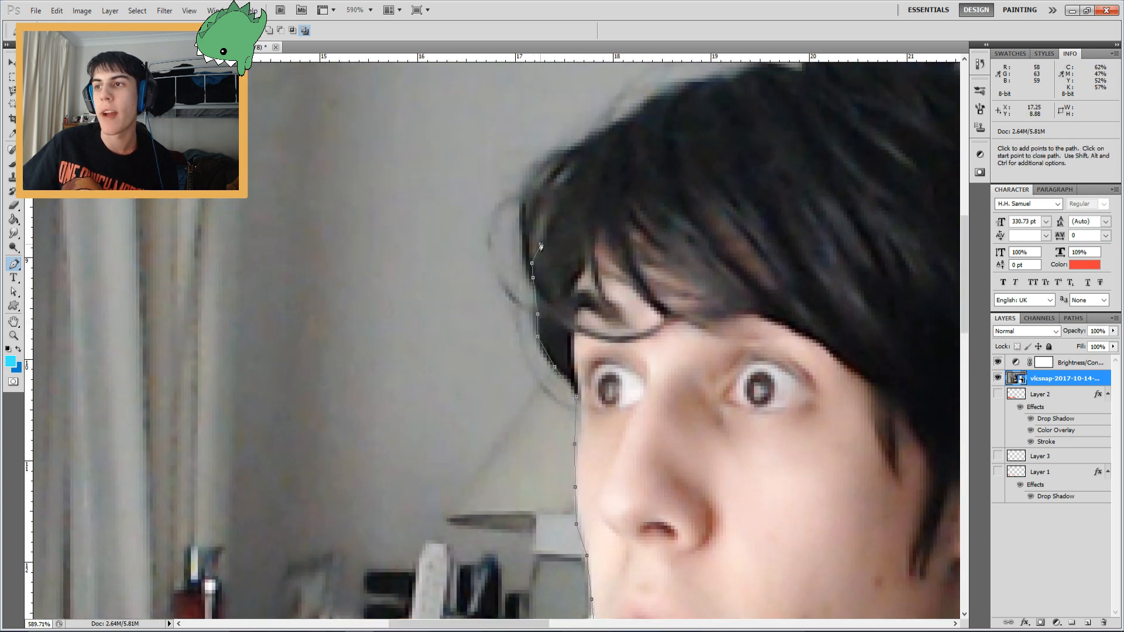
click(575, 158)
click(619, 123)
click(694, 89)
click(749, 73)
Trace the Pen path across the top of the hair, undoing one misplaced anchor point
drag(803, 127, 462, 391)
click(448, 333)
click(470, 337)
click(513, 338)
click(546, 330)
click(629, 339)
click(679, 372)
key(ctrl+z)
click(686, 354)
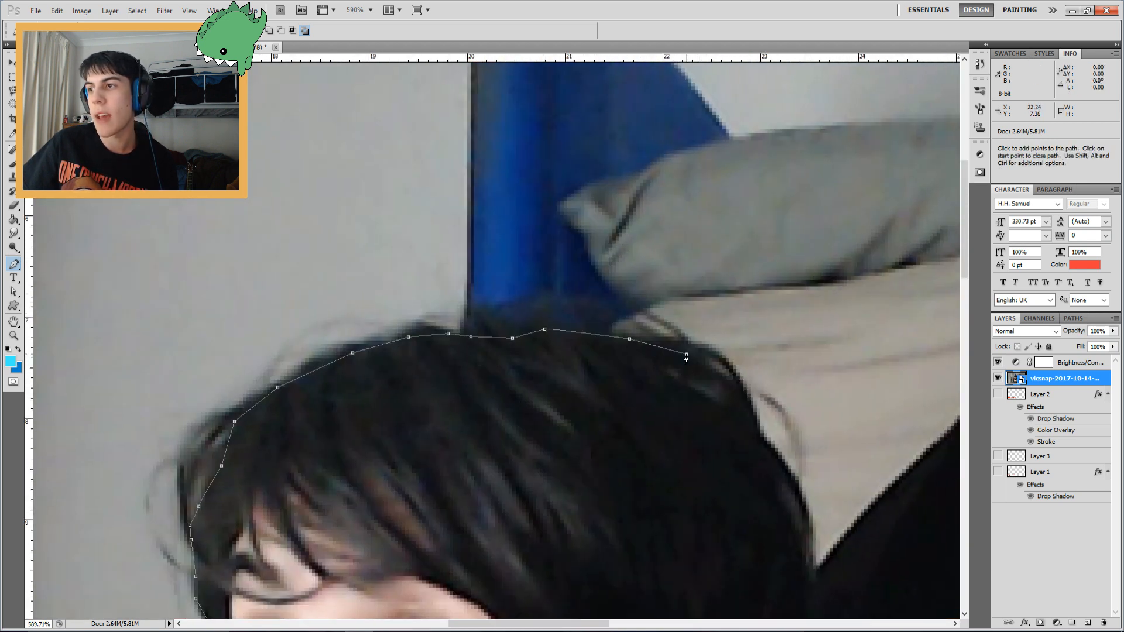
Continue the Pen path down the right side of the hair and back, undoing two misplaced anchors, and close it
click(792, 481)
click(803, 515)
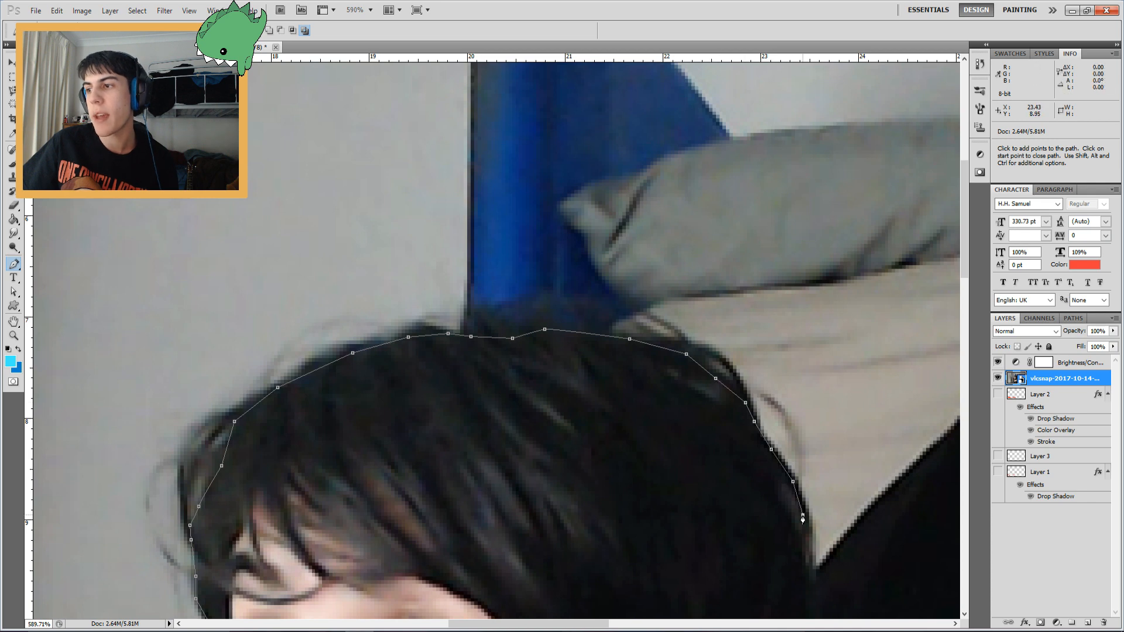
drag(816, 607, 731, 288)
click(707, 353)
click(695, 394)
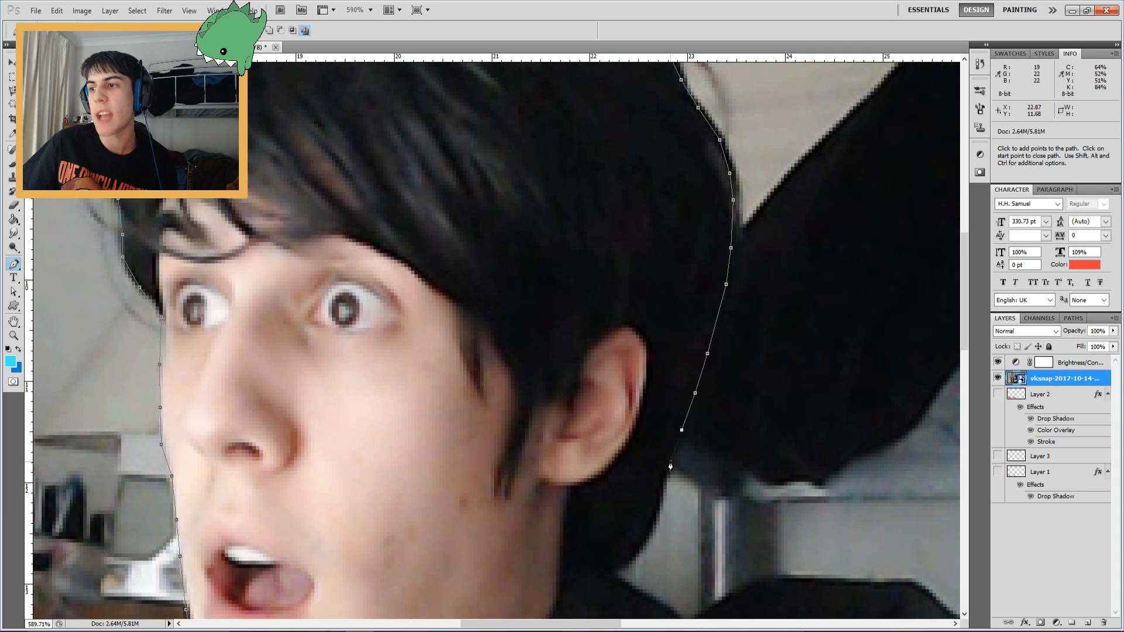
drag(564, 586, 620, 322)
key(ctrl+z)
key(ctrl+z)
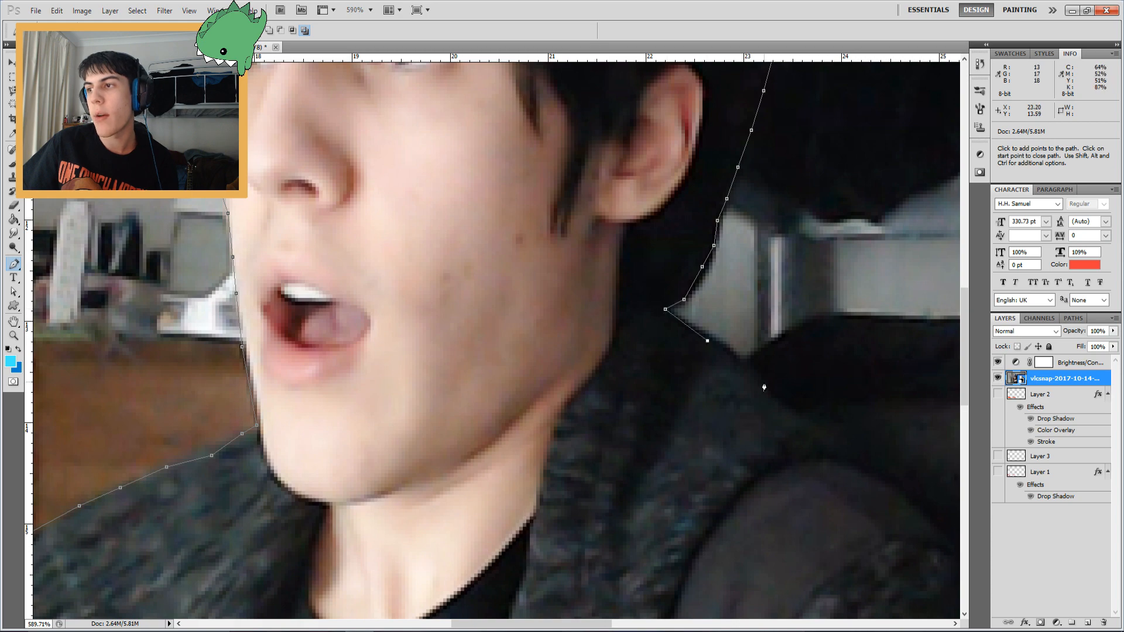
drag(844, 505, 372, 306)
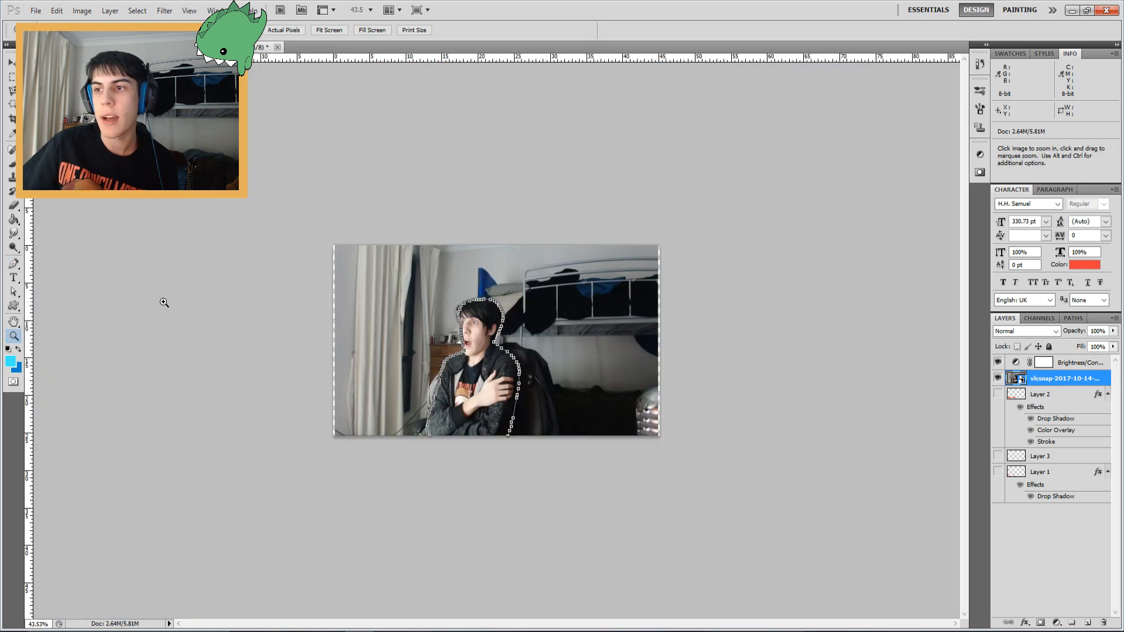
Convert the closed Pen path into a new selection with Make Selection
key(p)
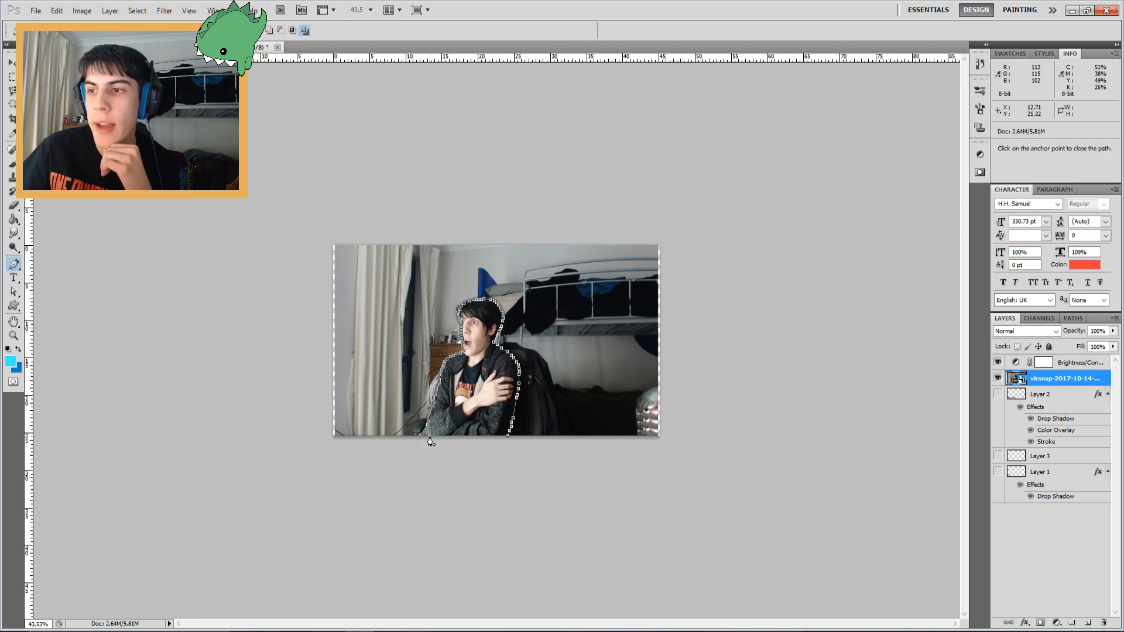
right_click(468, 375)
click(514, 432)
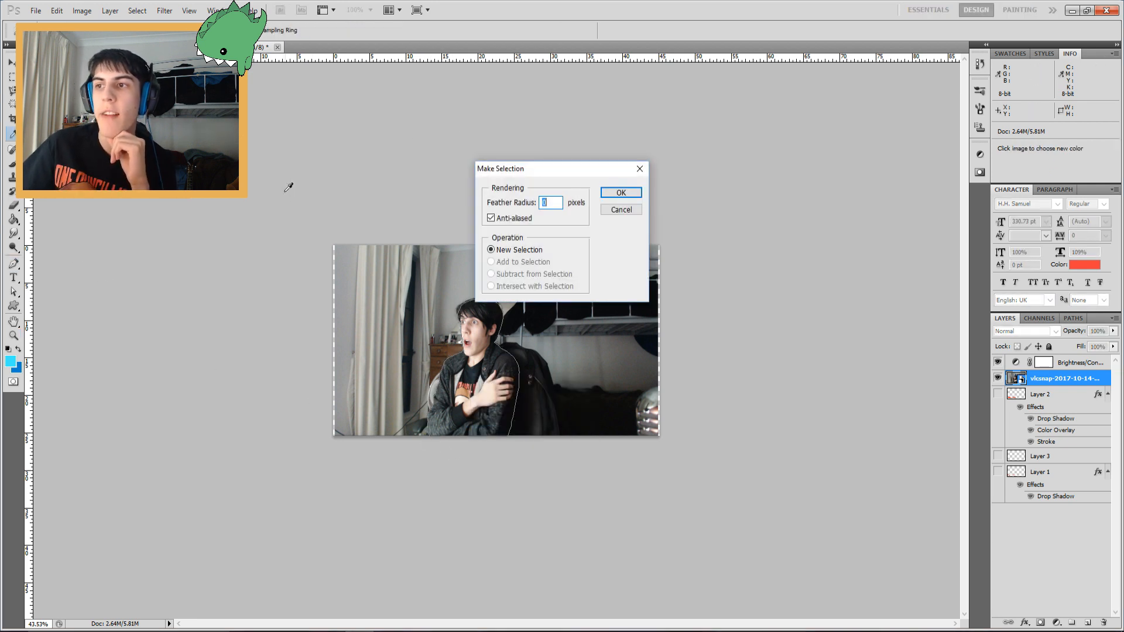
click(621, 192)
Copy the selected person onto a new layer with Layer via Copy
key(m)
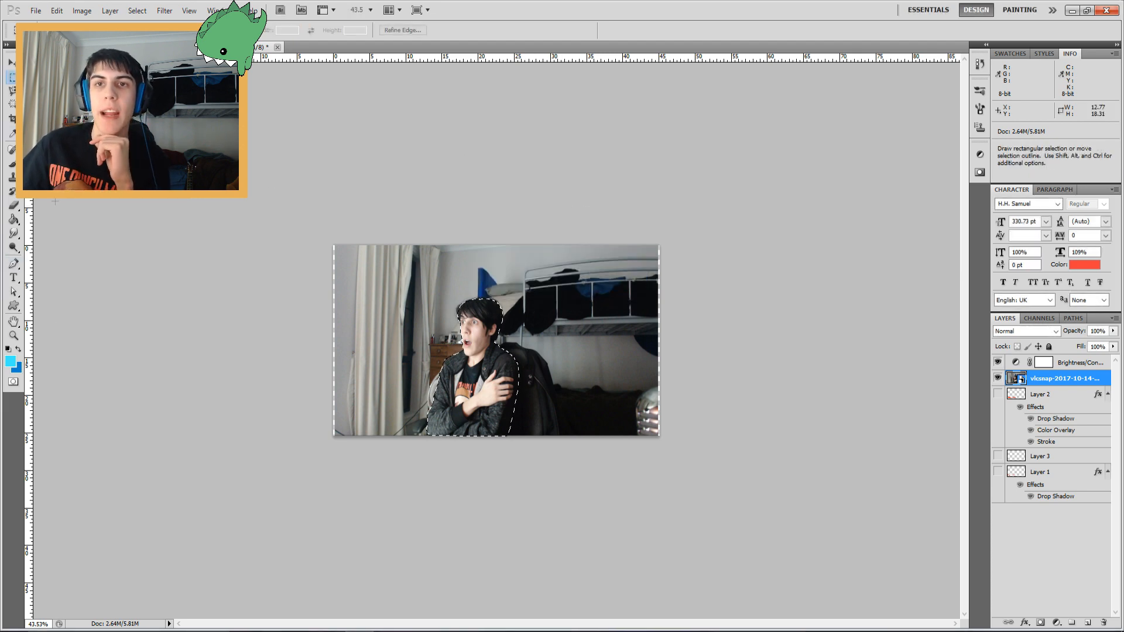
key(z)
click(440, 397)
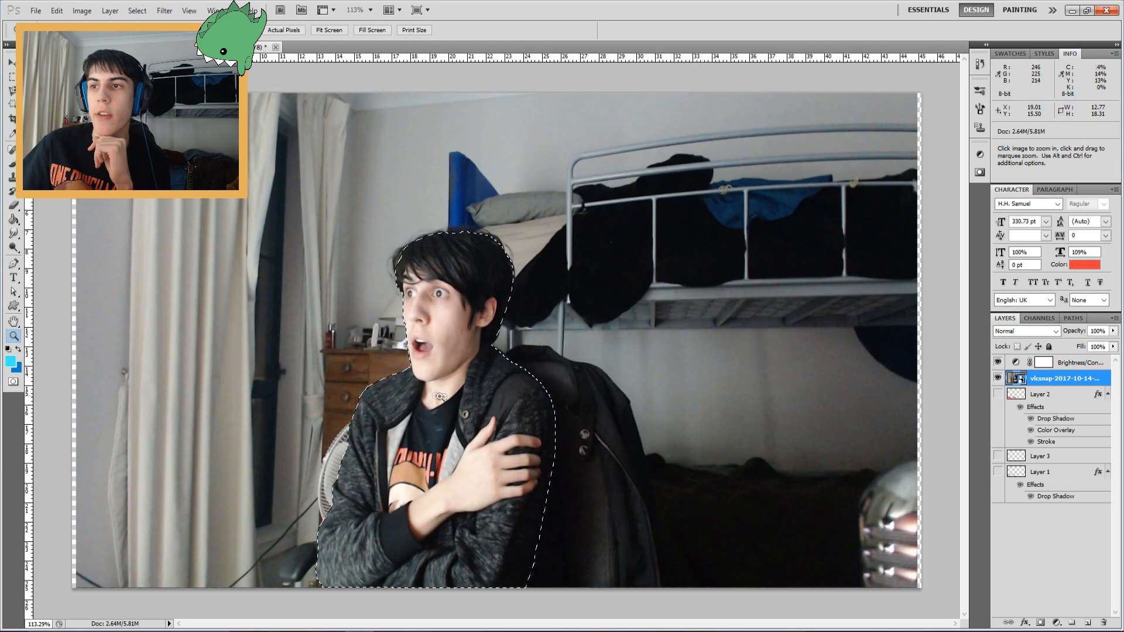
key(m)
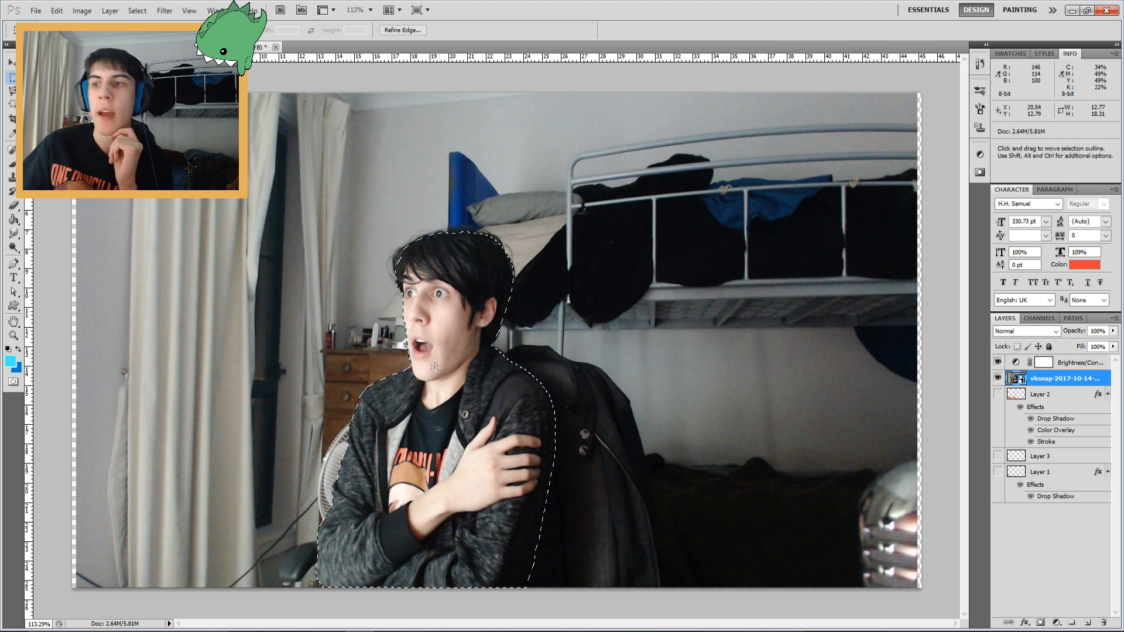
right_click(431, 368)
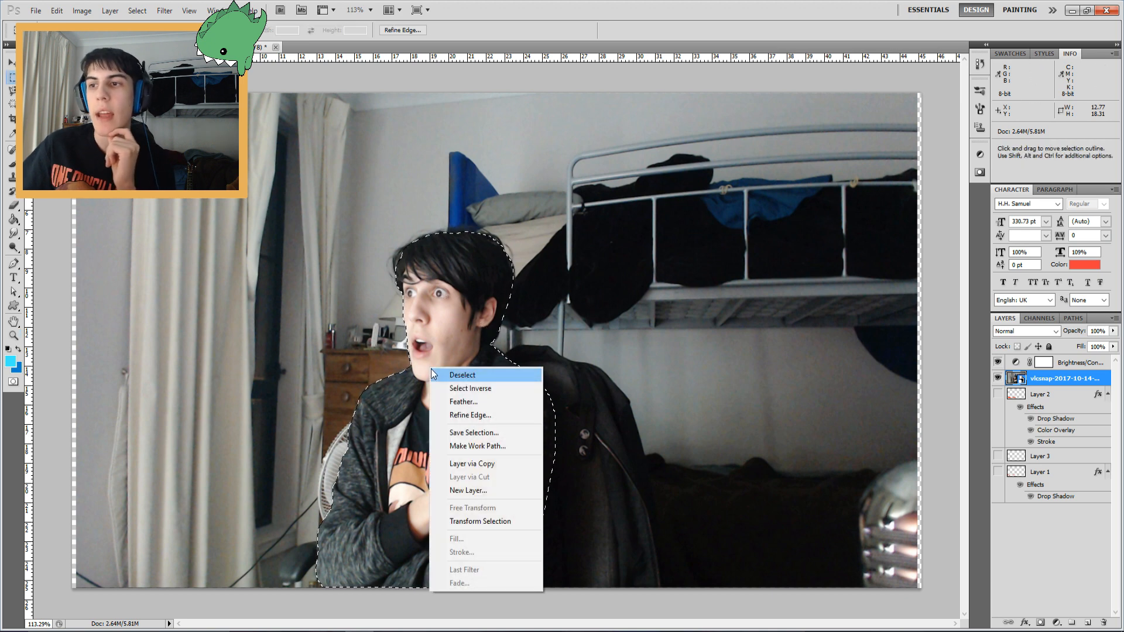
click(476, 465)
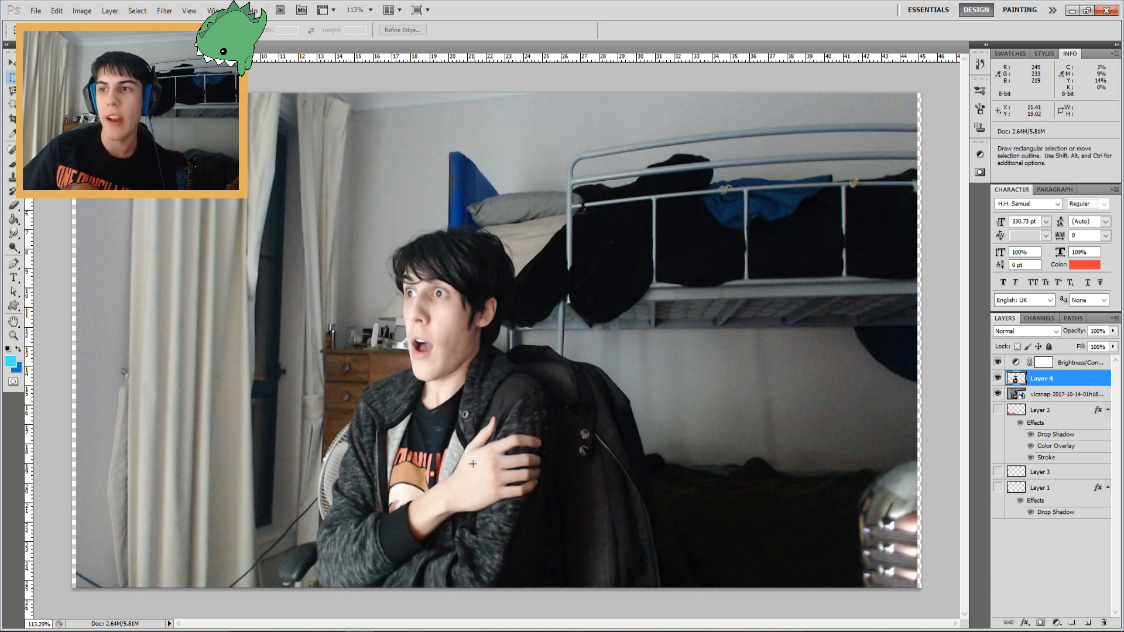
Delete the original screenshot layer, leaving only the cut-out person
click(1020, 394)
key(Delete)
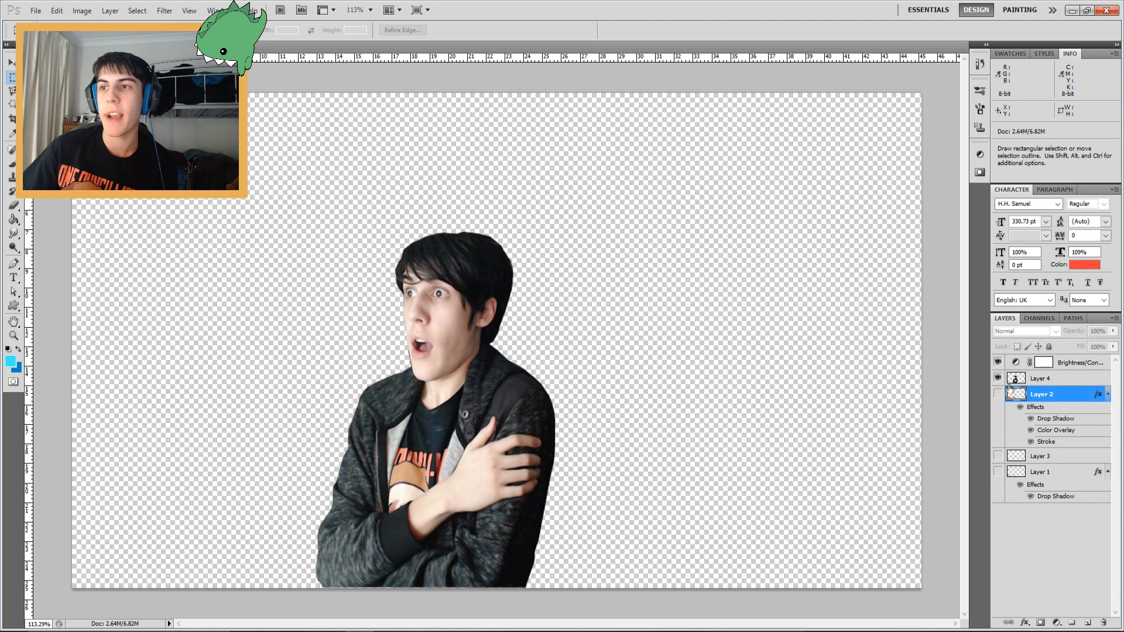
Select the cut-out person layer, select all, and nudge it up and back down
key(v)
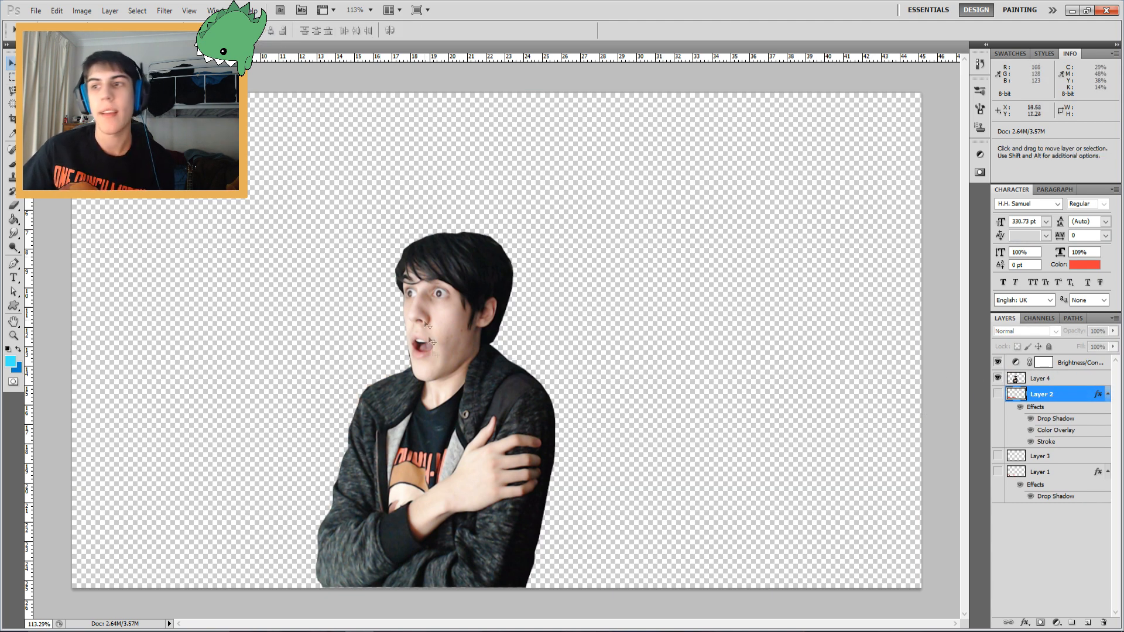
click(1063, 379)
key(ctrl+a)
key(Up)
key(Down)
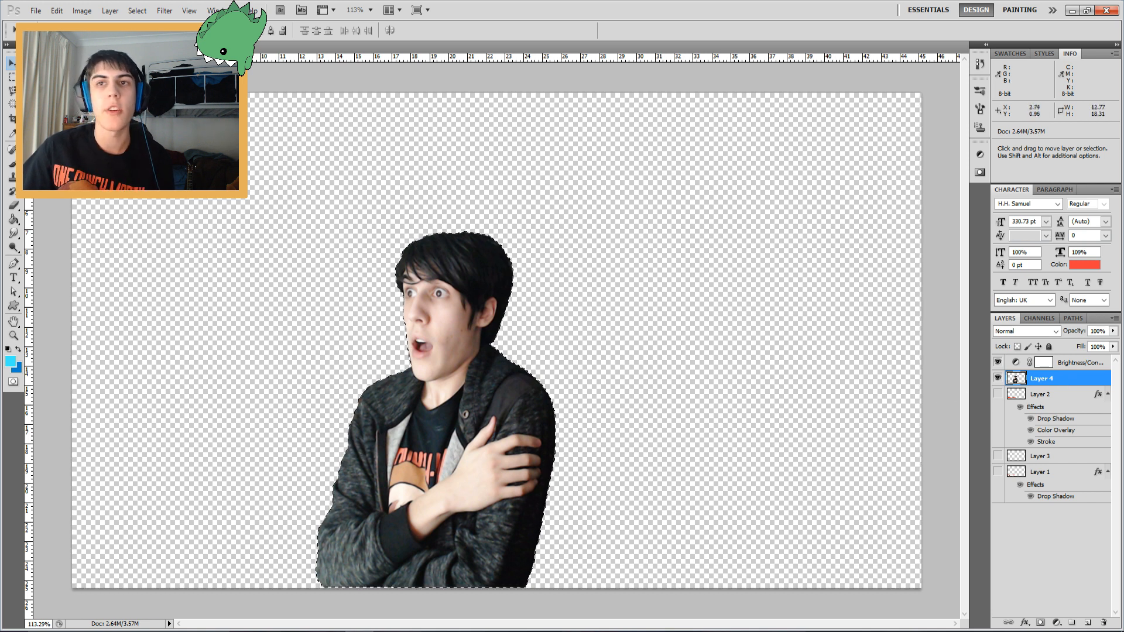
Soften the person selection's edge with a feather in Refine Edge
key(m)
right_click(472, 300)
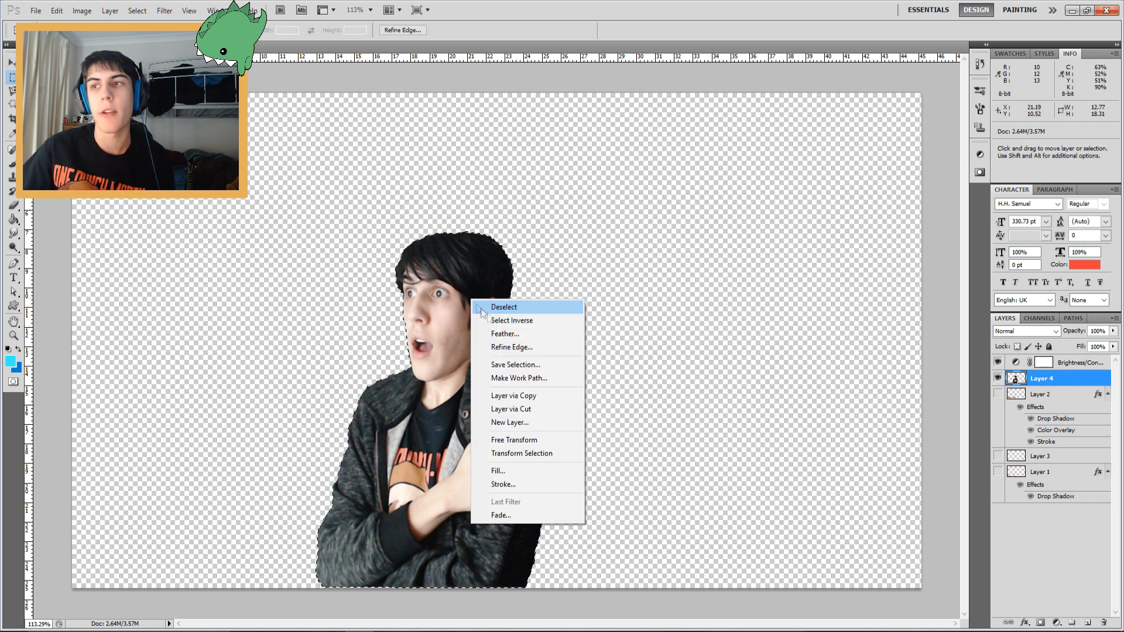
click(499, 347)
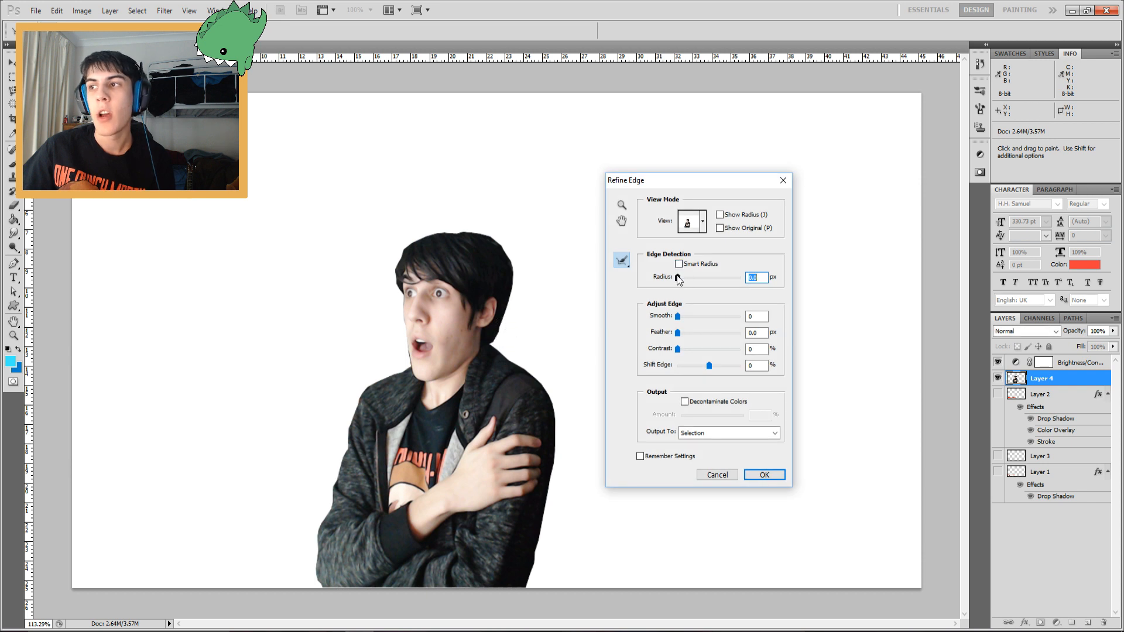
drag(685, 279, 683, 278)
drag(678, 333, 687, 350)
click(767, 475)
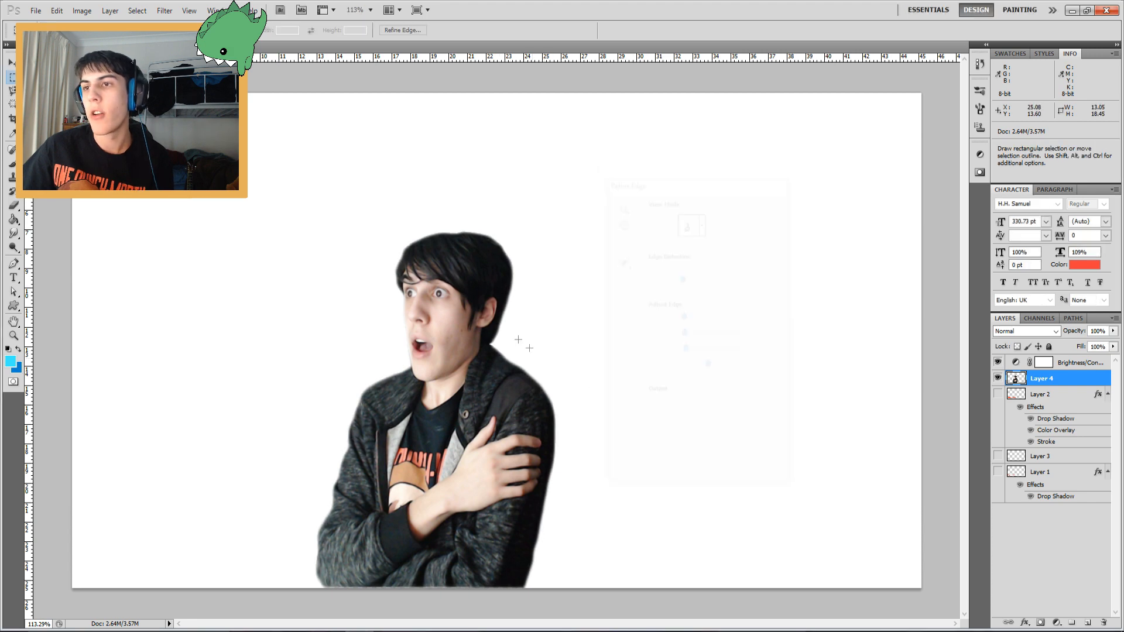
Invert the selection, delete the fringe around the person, and deselect
right_click(475, 310)
click(514, 331)
key(Delete)
key(ctrl+d)
key(v)
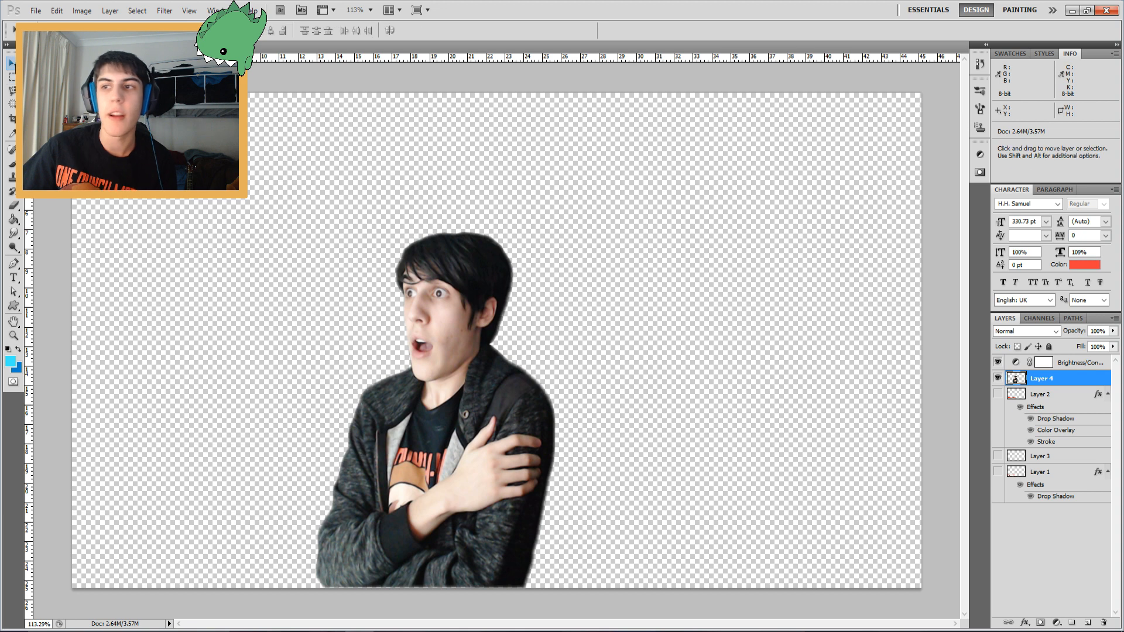
Move the person to the right and enlarge it with Free Transform to fill the canvas's right side
drag(436, 410, 676, 447)
key(ctrl+t)
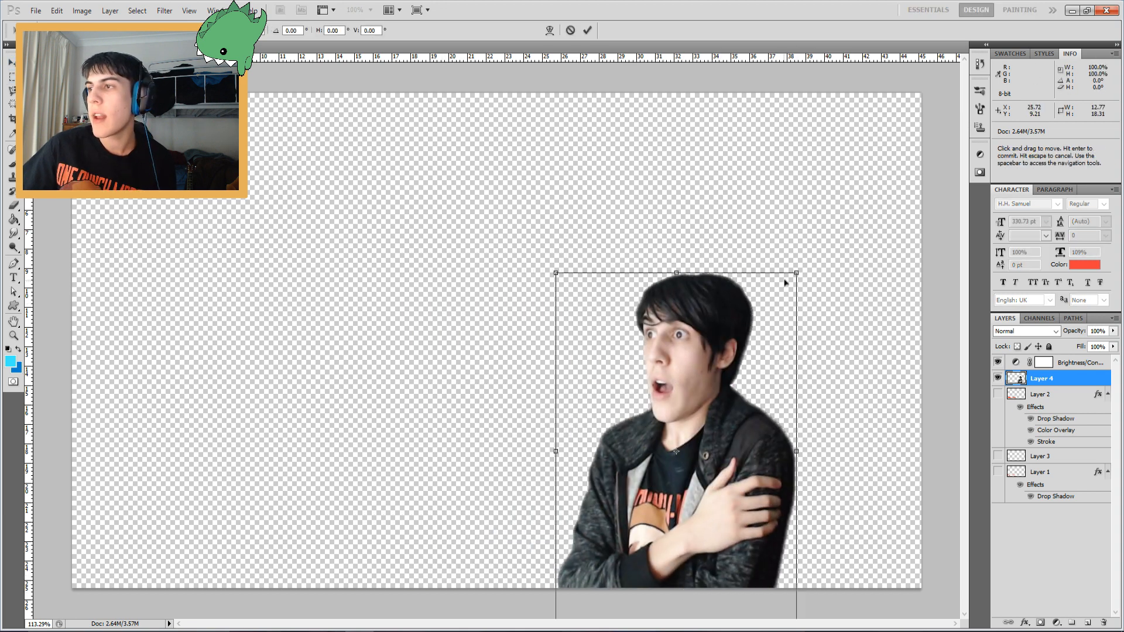
drag(846, 253, 988, 48)
drag(849, 182, 836, 187)
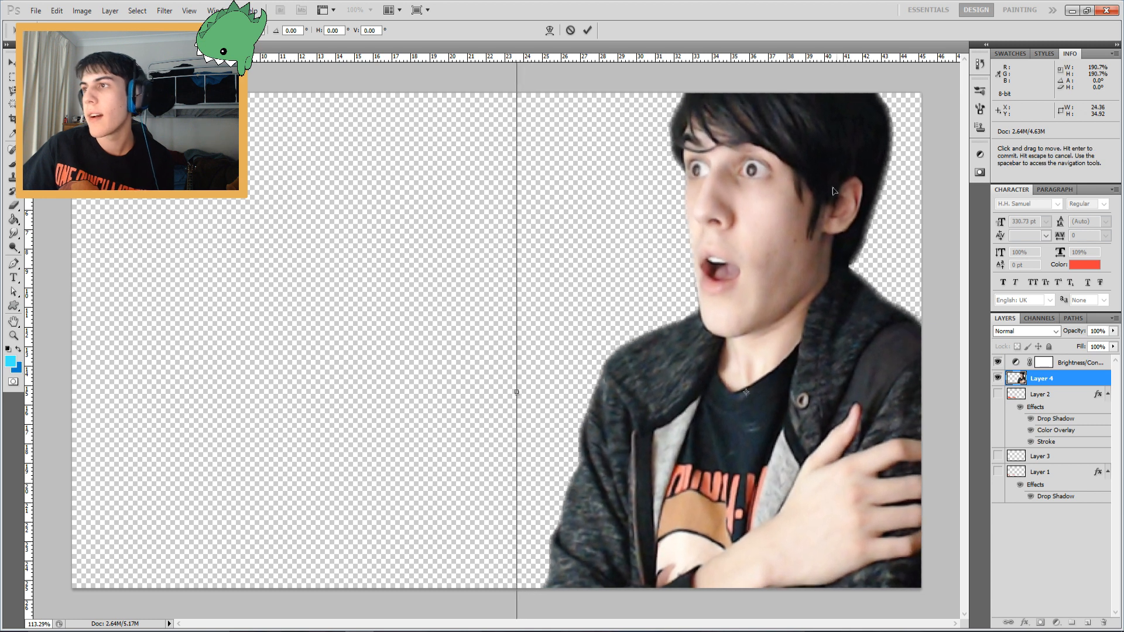
key(Return)
Add a white outside Stroke layer style to the cut-out person layer
mouse_move(806, 261)
mouse_down()
mouse_move(810, 270)
mouse_move(801, 265)
mouse_up()
double_click(1067, 379)
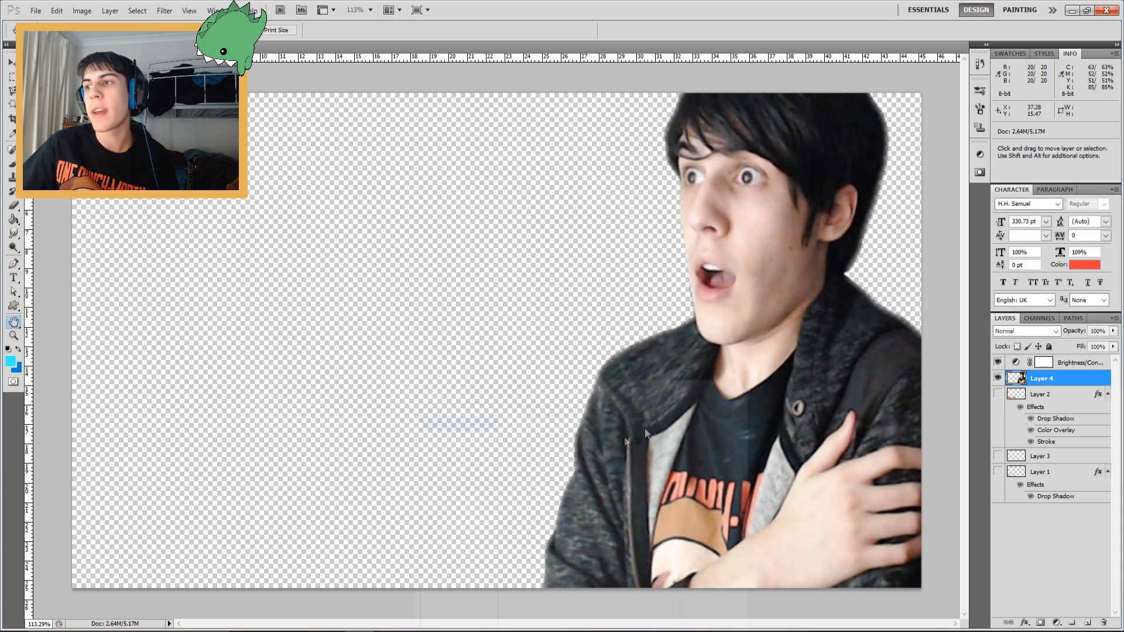
drag(492, 386, 454, 196)
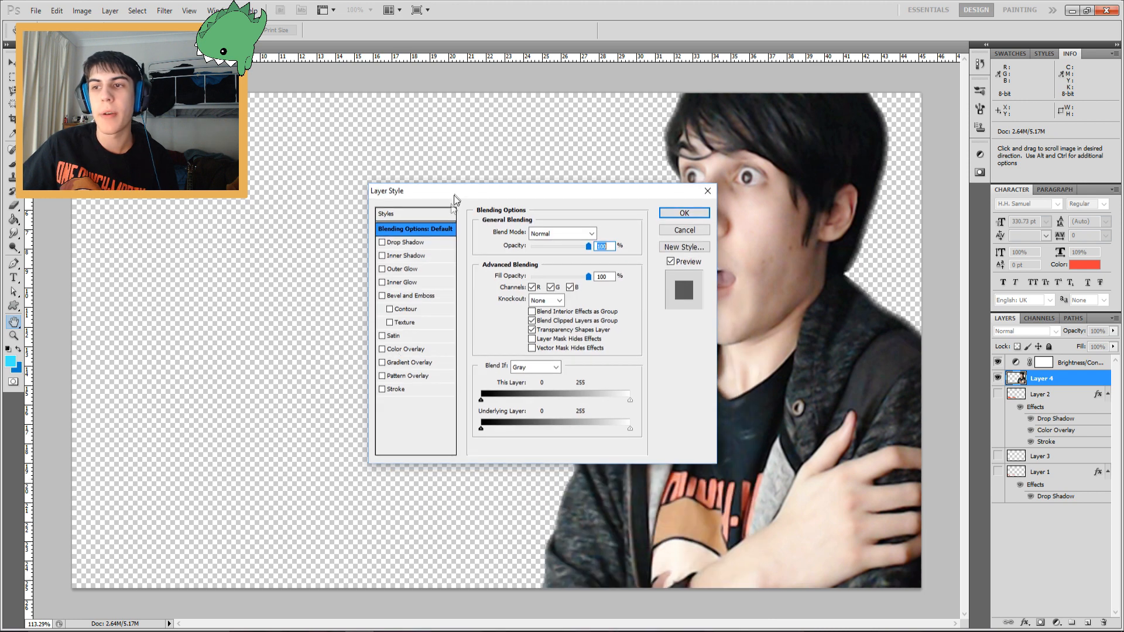
click(412, 391)
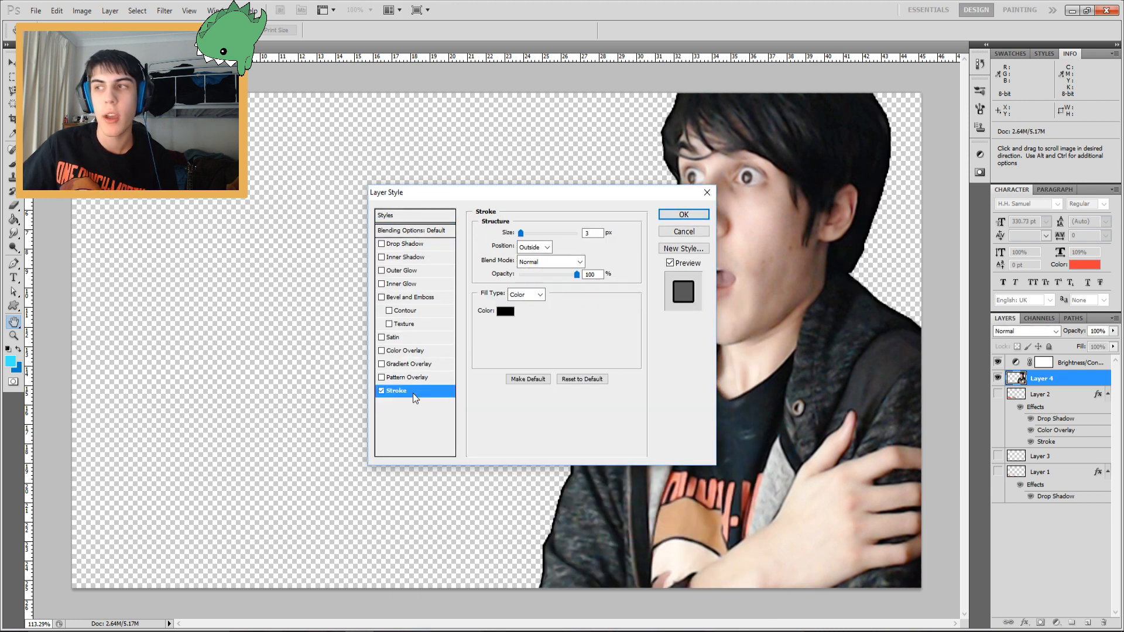
click(505, 311)
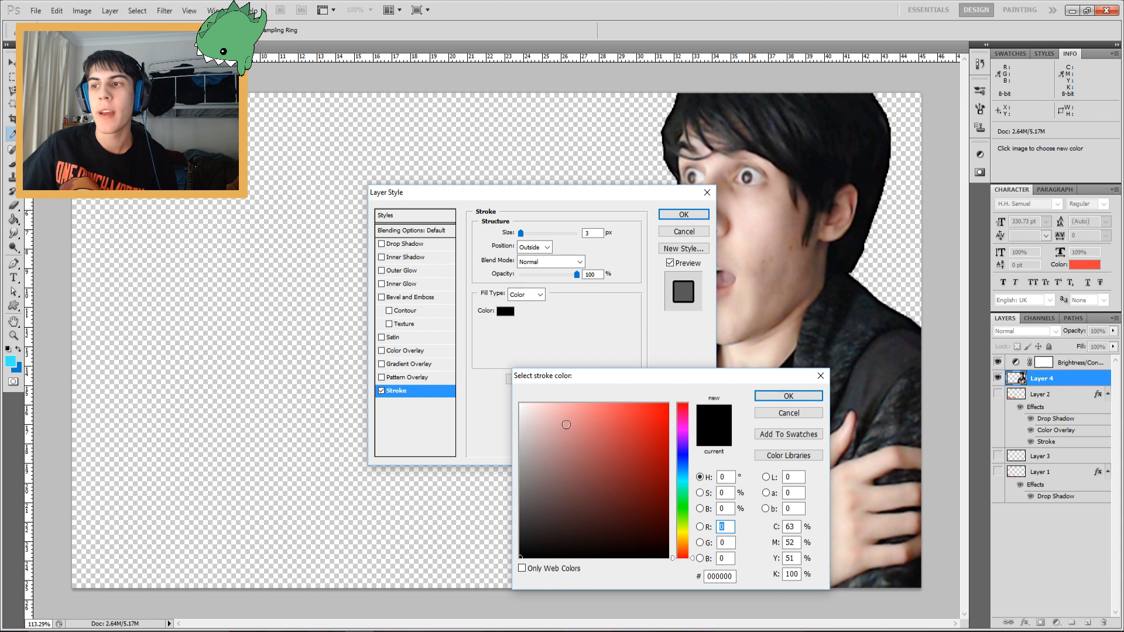
click(521, 405)
click(803, 398)
drag(522, 233, 525, 235)
click(683, 216)
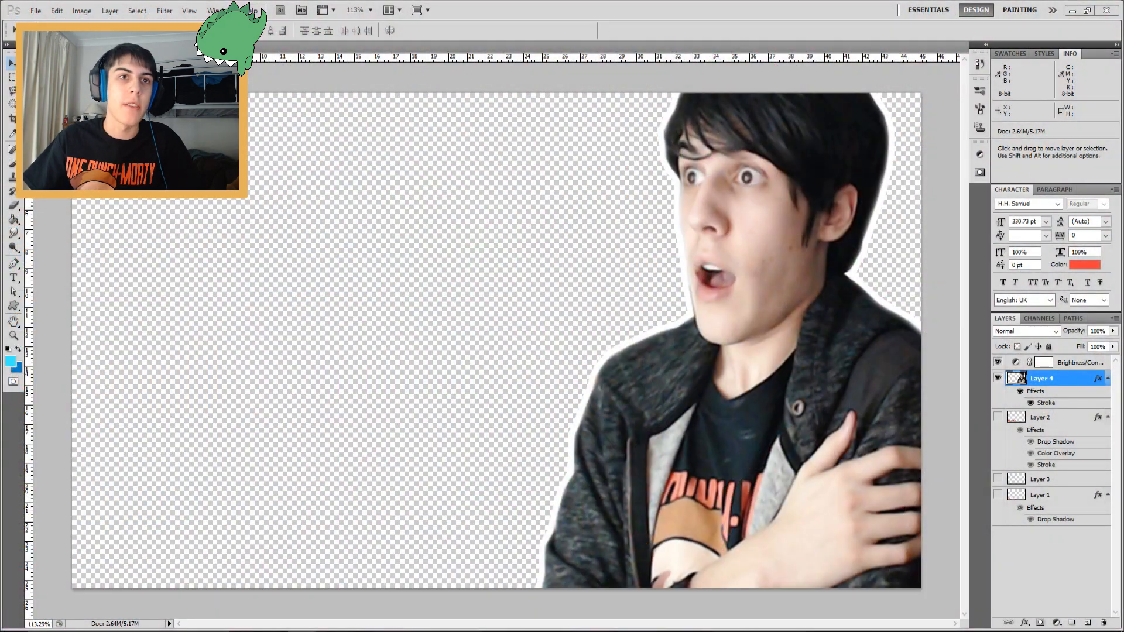
Place the school bus image into the document and scale it to cover the canvas
drag(3, 292, 523, 307)
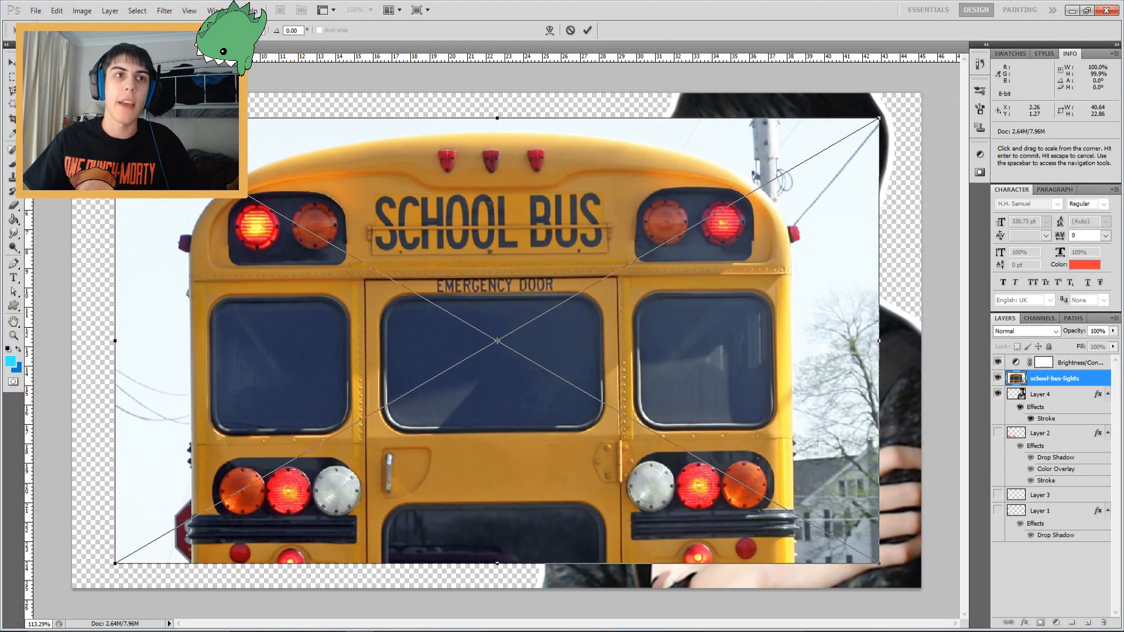
drag(880, 119, 928, 91)
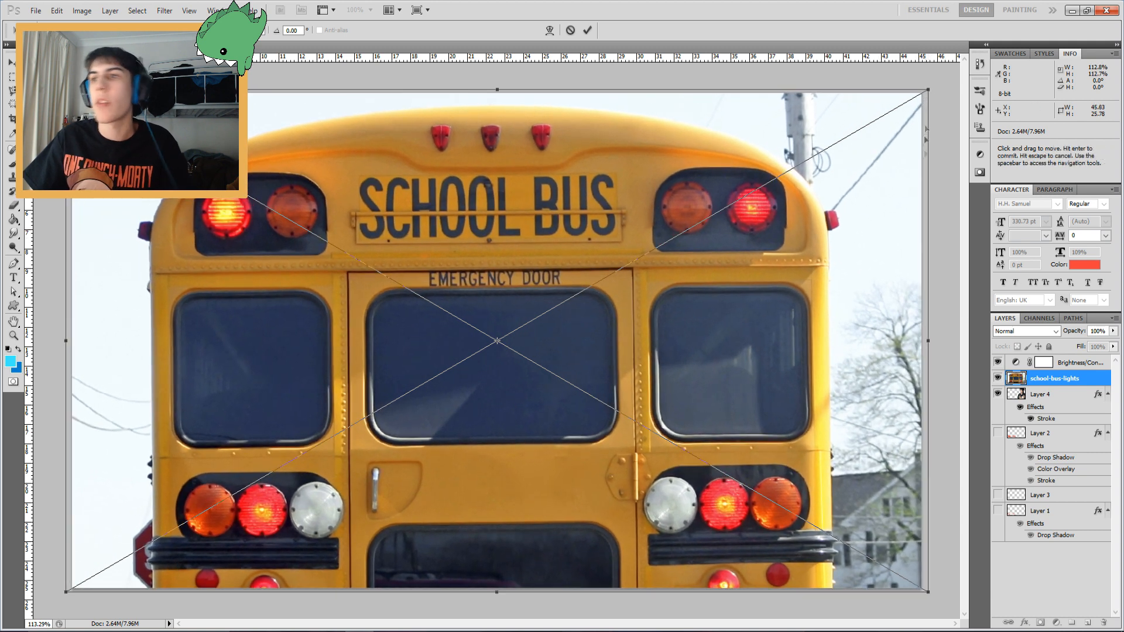
key(Return)
Move the school bus layer beneath the person layer and apply a Gaussian Blur to it
drag(1048, 378, 1007, 425)
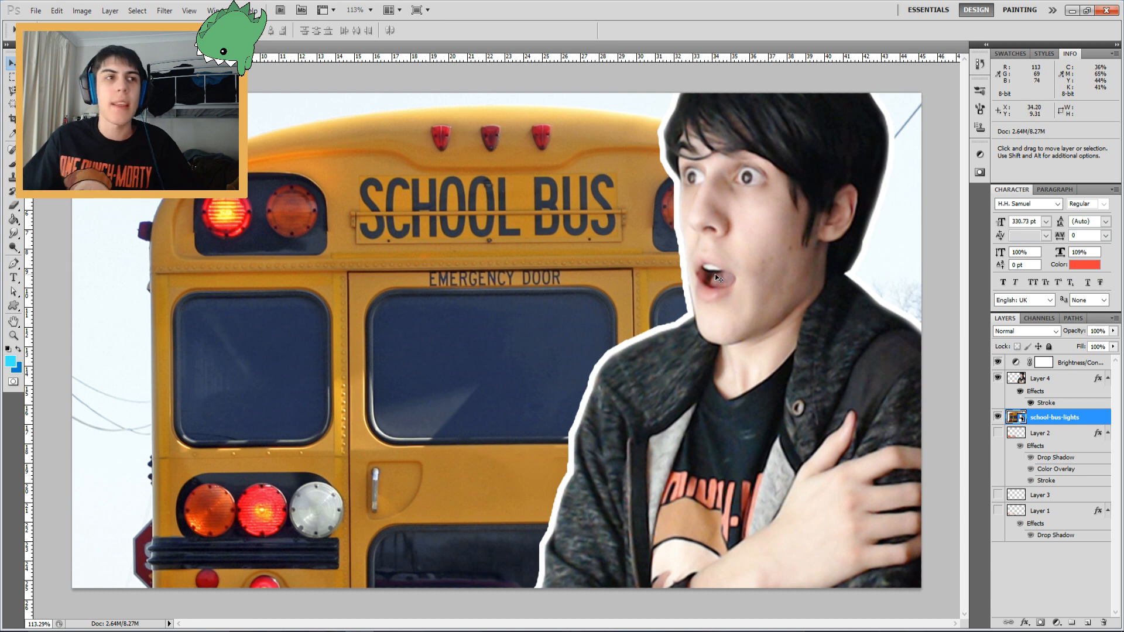
click(171, 15)
mouse_move(263, 120)
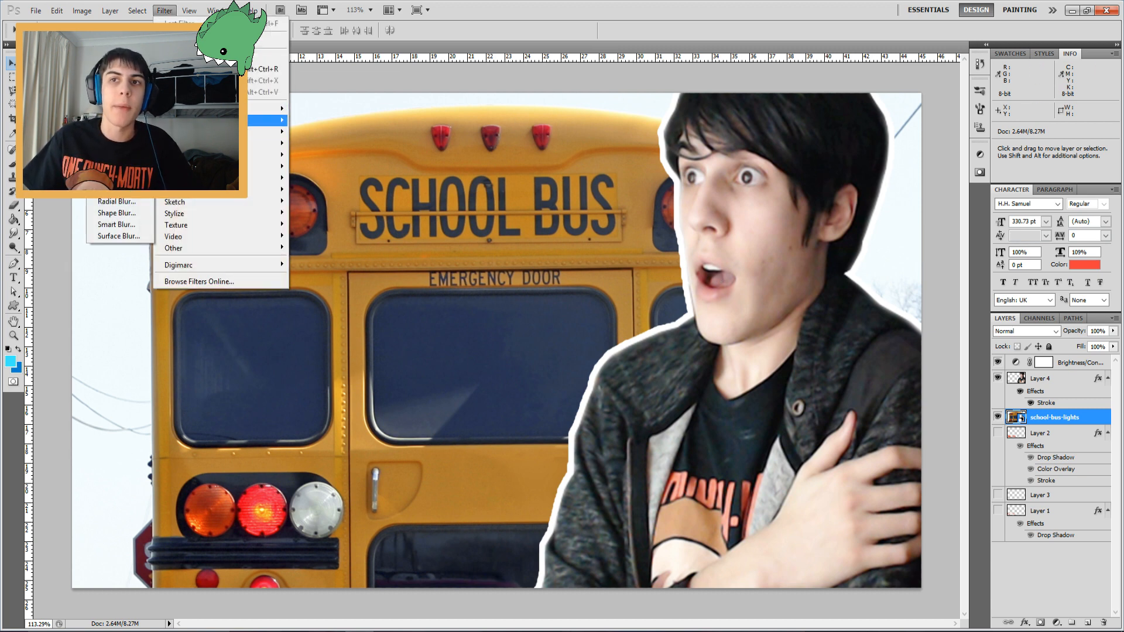
click(117, 166)
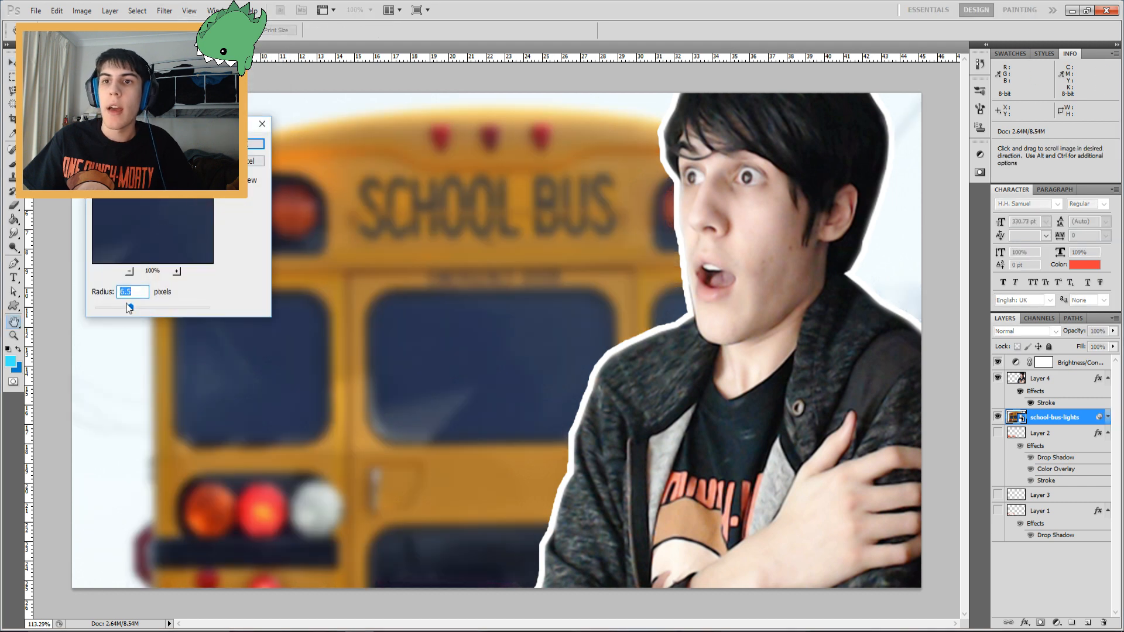
drag(137, 311, 129, 309)
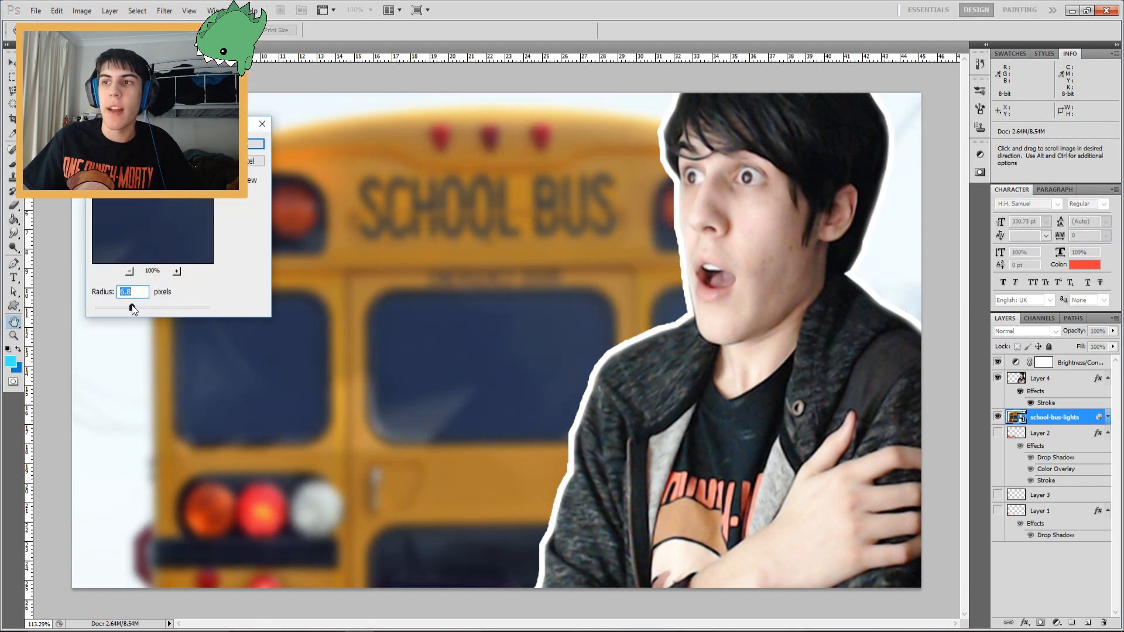
click(241, 144)
Place the text message screenshot above the bus layer and position it in the upper left area
click(14, 336)
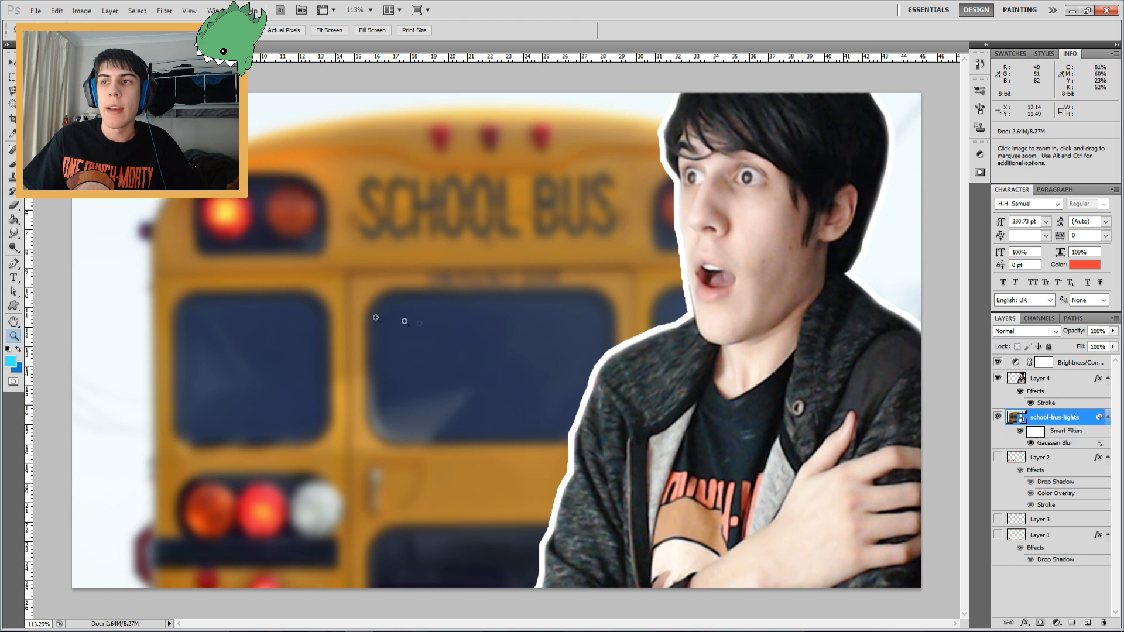
drag(445, 318, 380, 318)
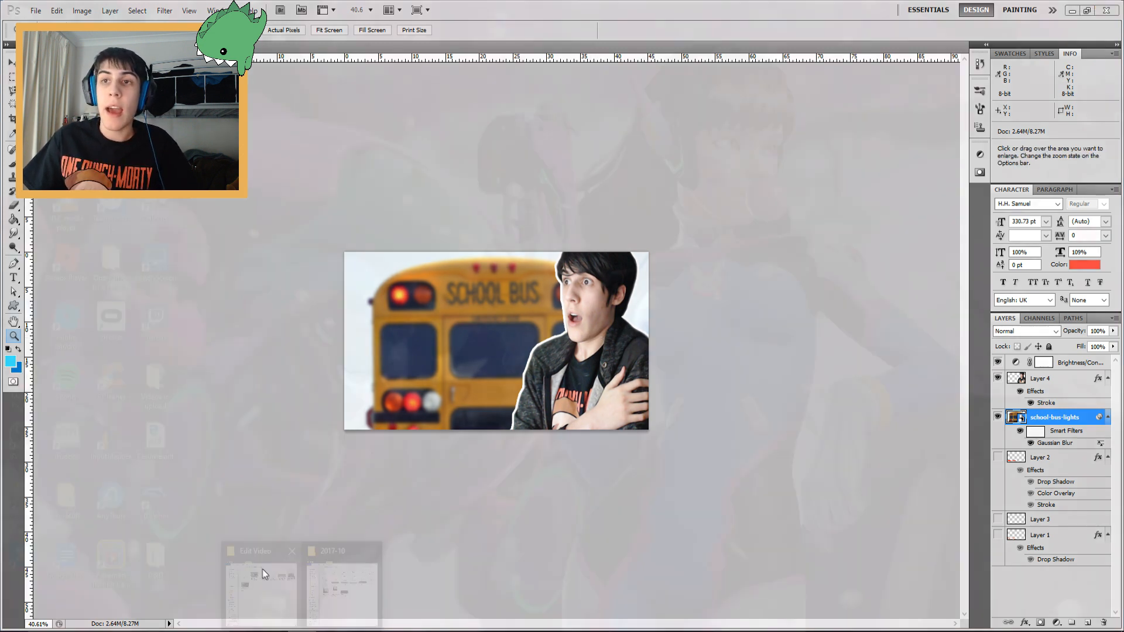
drag(417, 342, 596, 358)
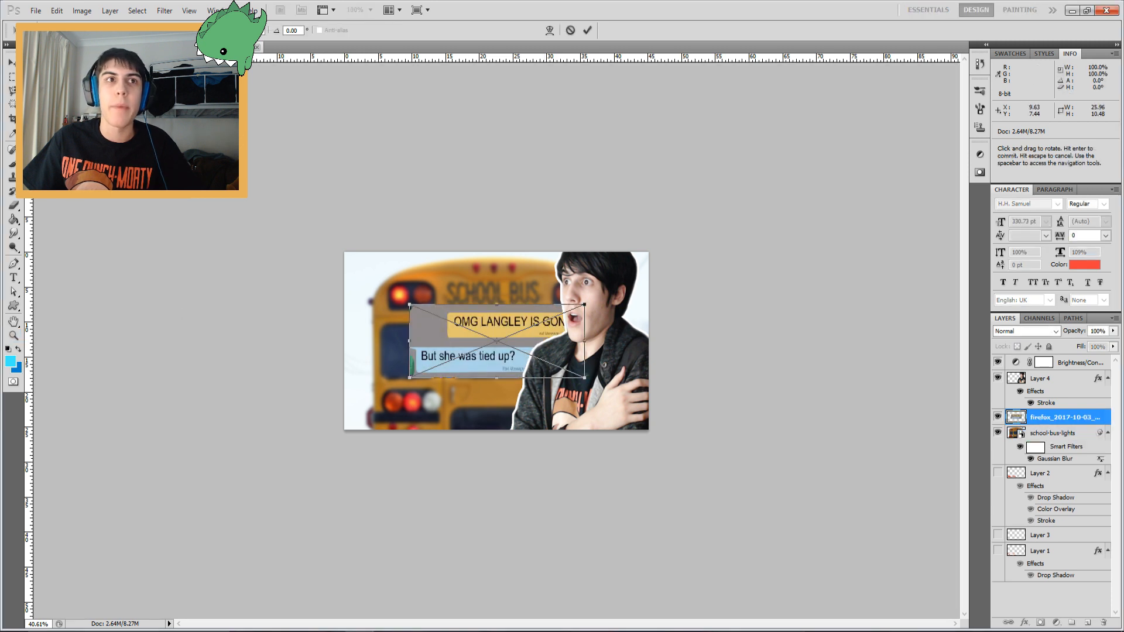
drag(504, 321, 455, 292)
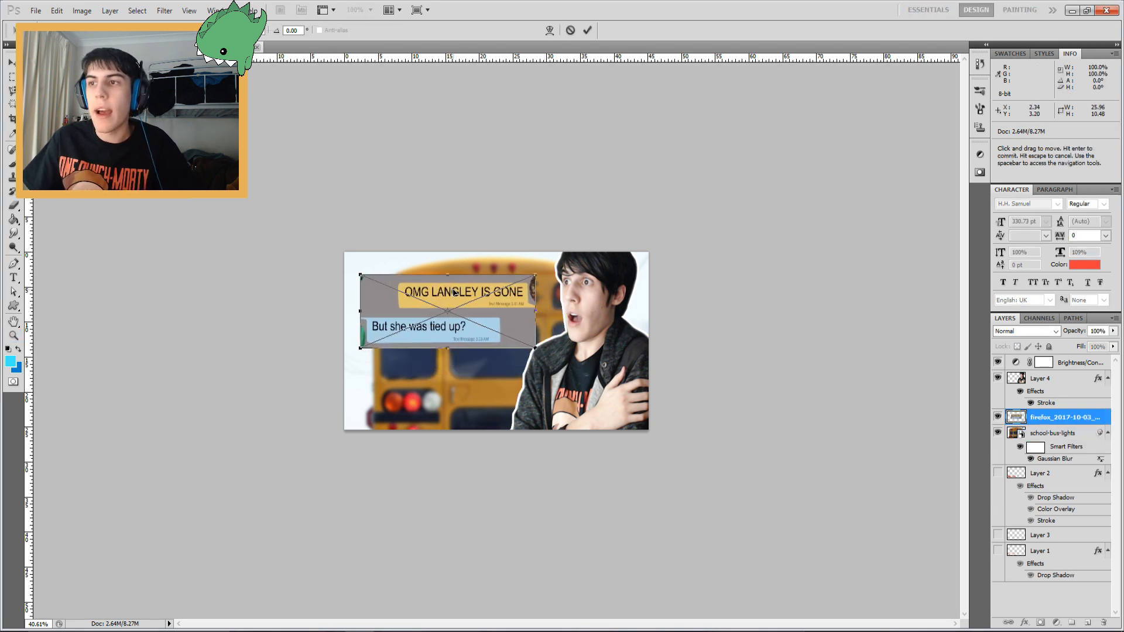
key(Return)
Nudge the text message screenshot slightly up and to the right
key(z)
click(396, 345)
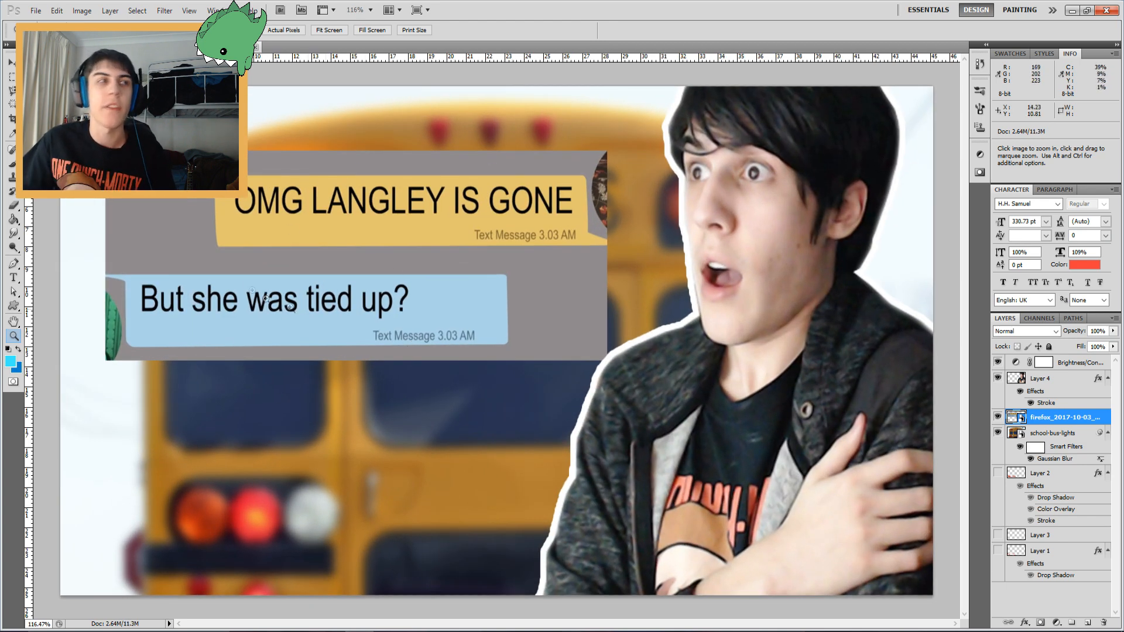
key(v)
mouse_move(429, 305)
mouse_down()
mouse_move(465, 316)
mouse_move(441, 325)
mouse_move(446, 292)
mouse_up()
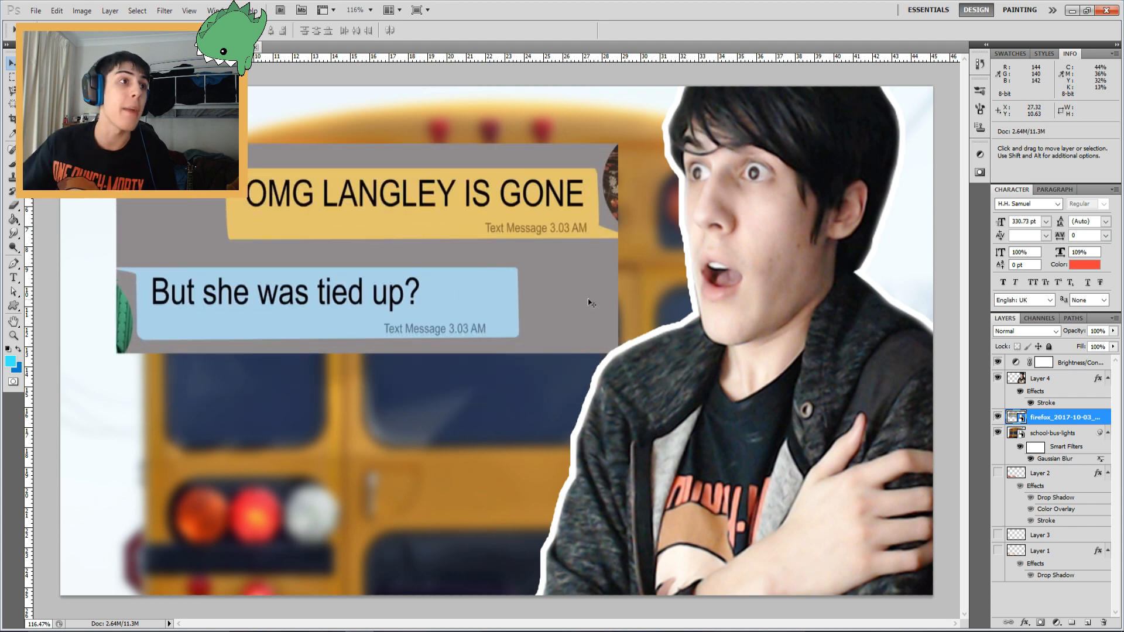
Rasterize the text message layer and delete its gray background selected with the Magic Wand
click(13, 105)
click(175, 223)
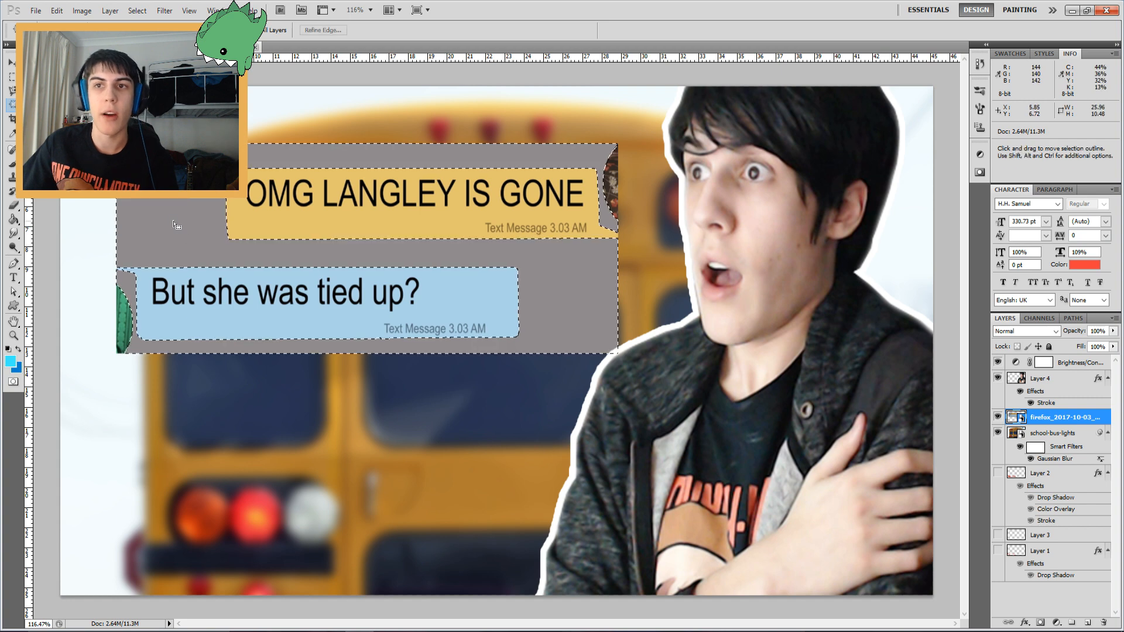
key(Delete)
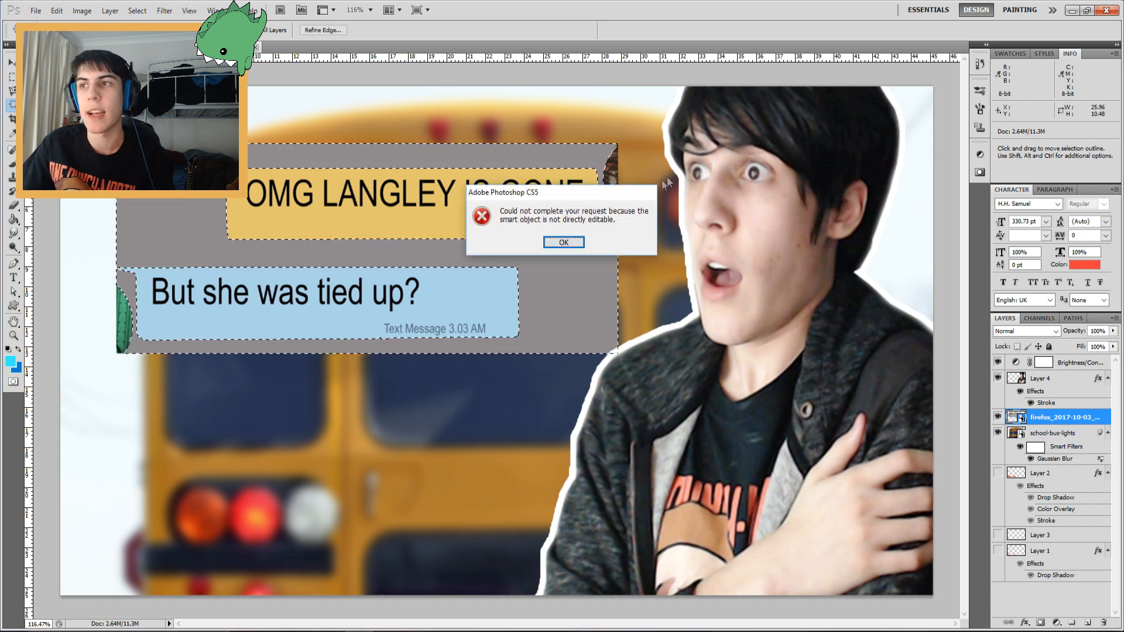
key(Return)
right_click(1072, 415)
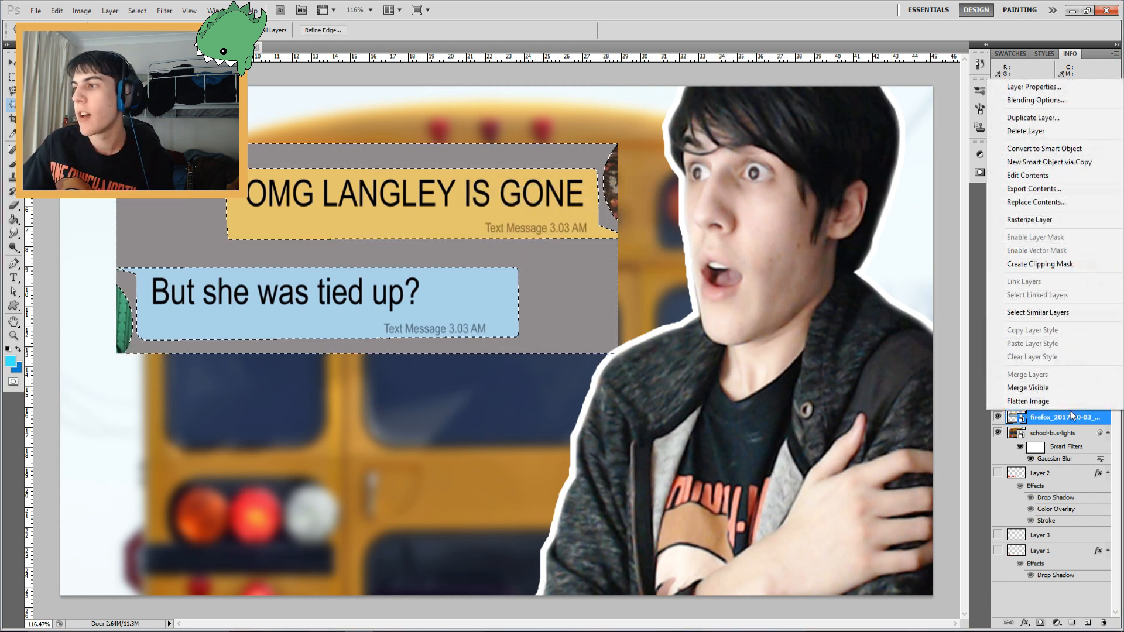
click(1039, 218)
key(Delete)
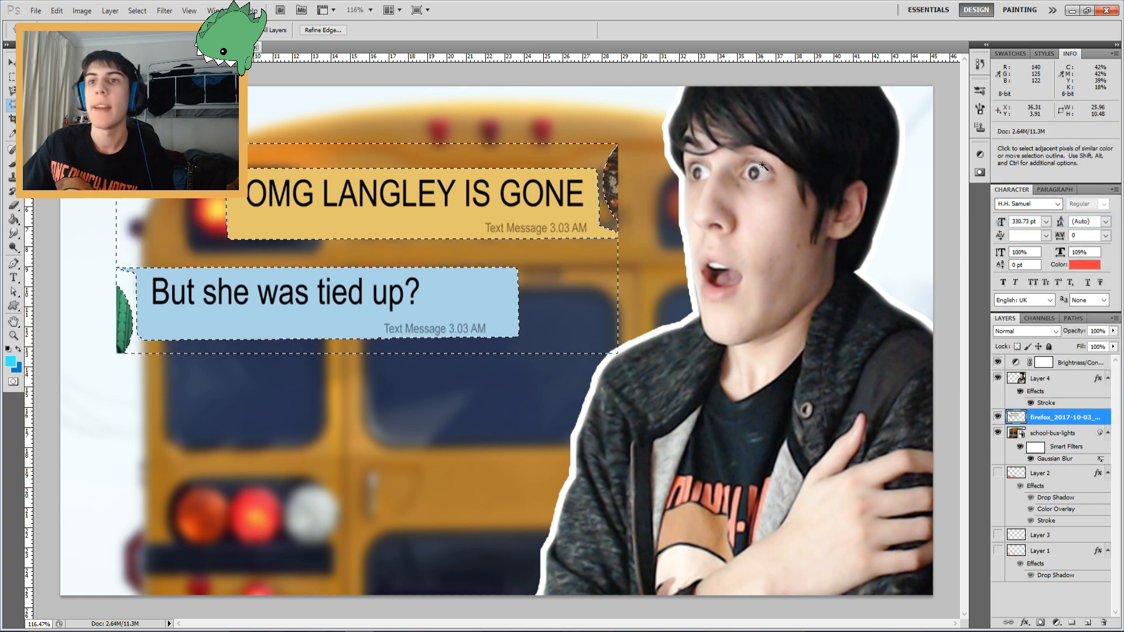
key(ctrl+d)
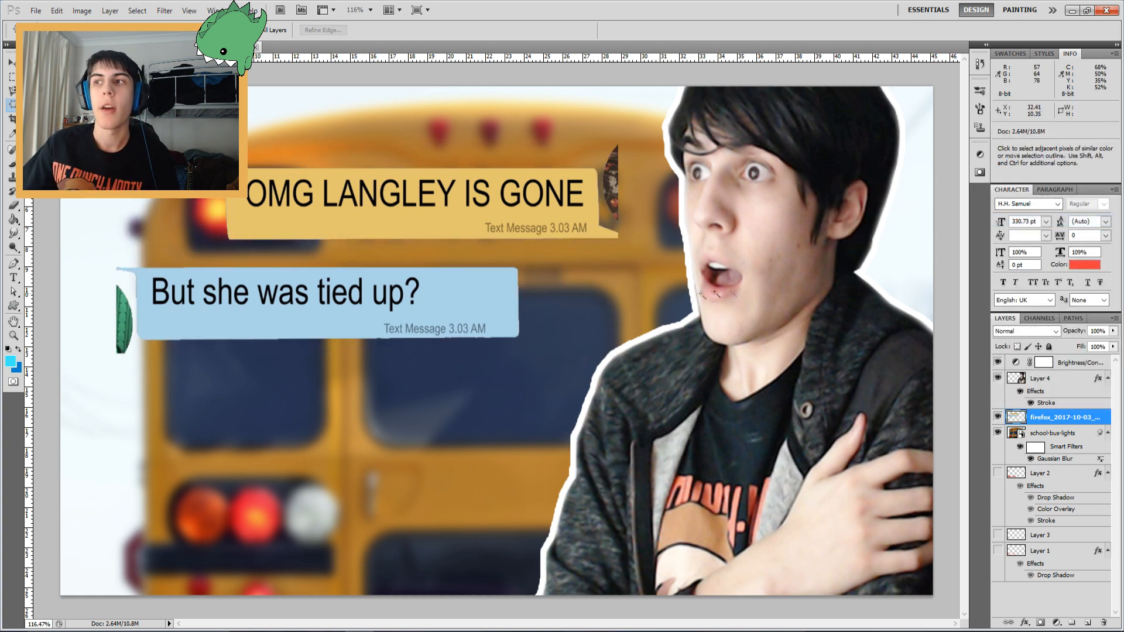
Delete the leftover avatar fragments beside both message bubbles using rectangular selections
key(m)
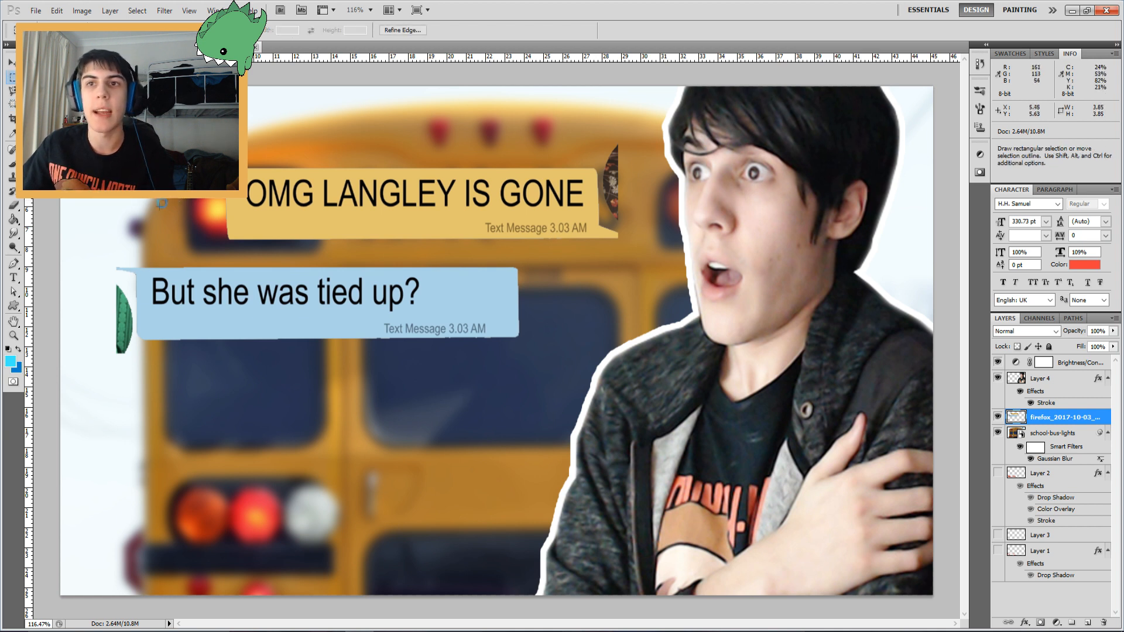
drag(135, 380, 135, 386)
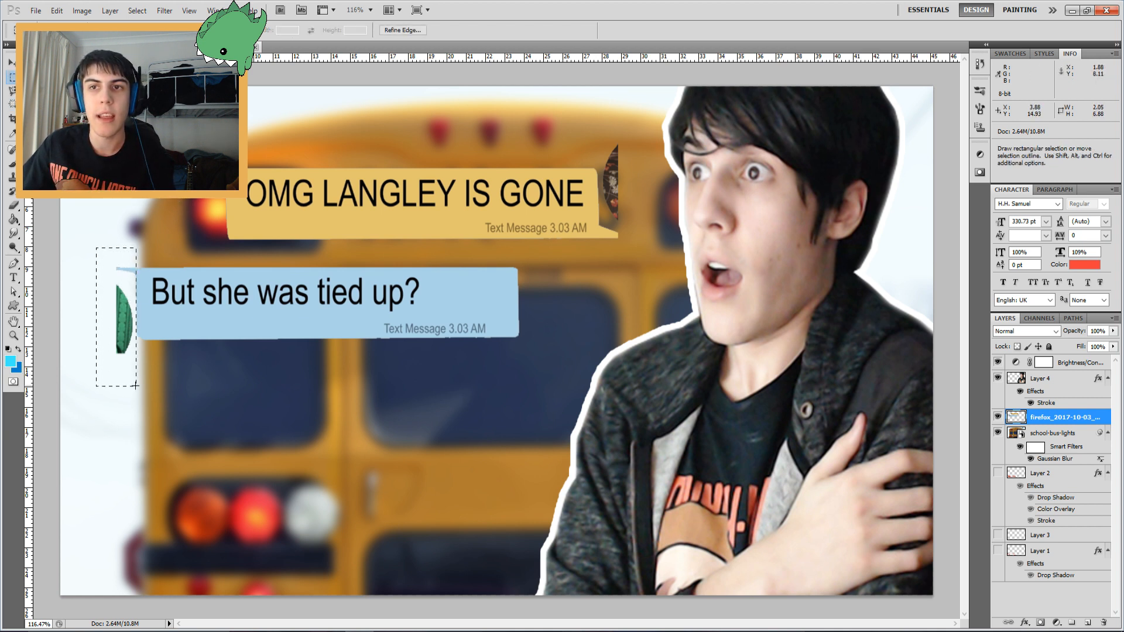
key(Delete)
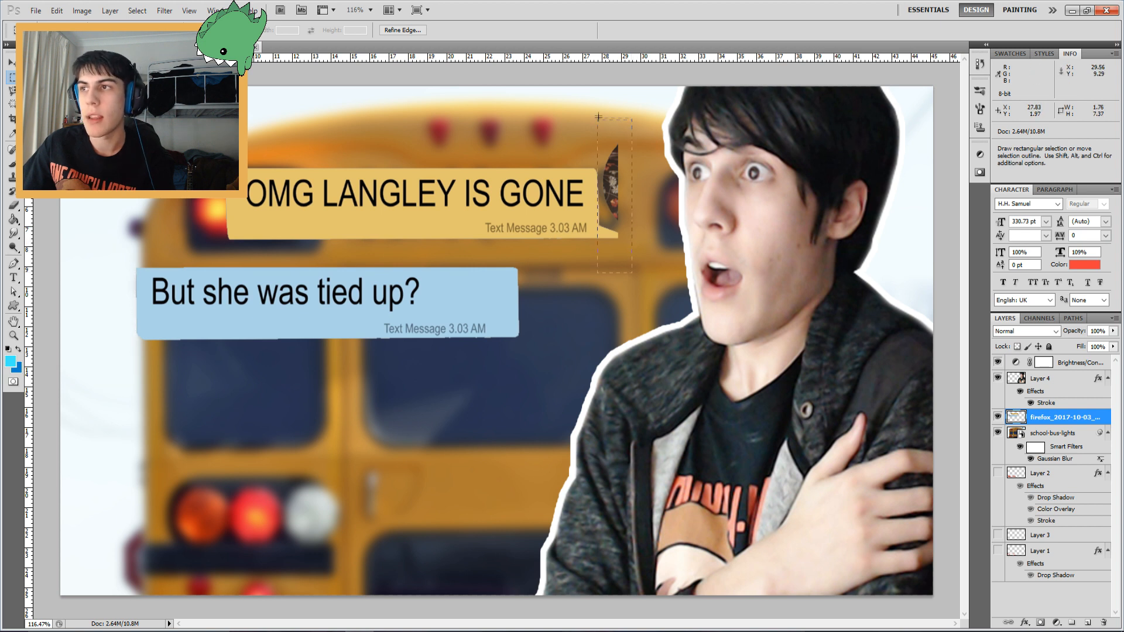
key(Delete)
key(ctrl+d)
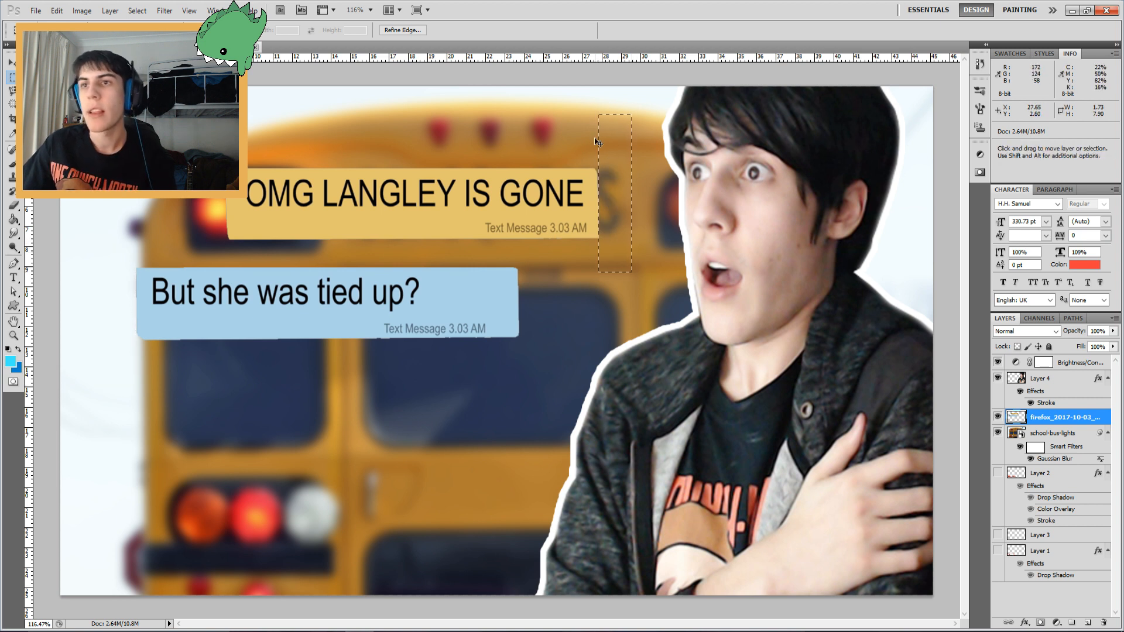
Erase remaining stray pixels around the message bubbles with the Background Eraser
click(13, 336)
mouse_move(208, 209)
mouse_down()
mouse_move(311, 208)
mouse_move(320, 229)
mouse_up()
click(15, 207)
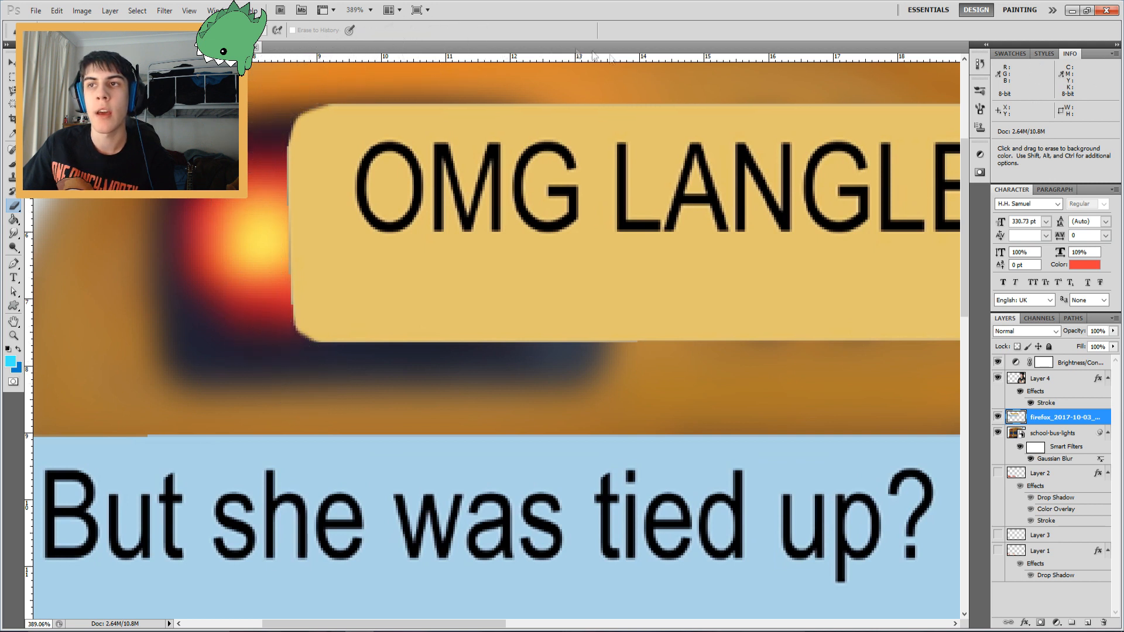
drag(771, 283, 121, 201)
drag(825, 219, 546, 270)
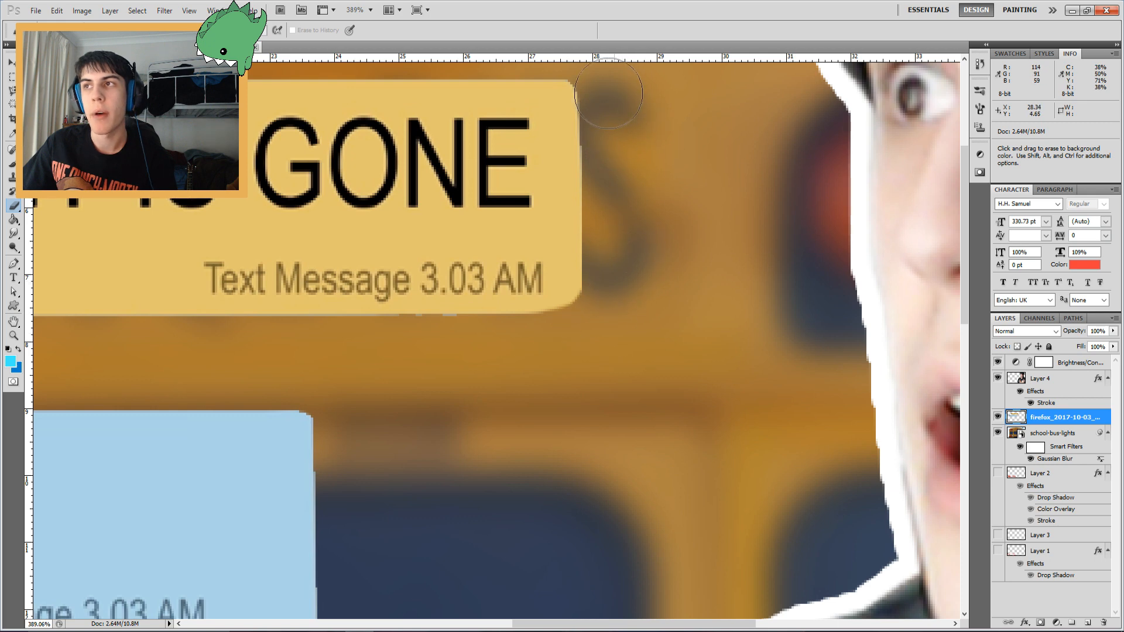
drag(238, 384, 639, 427)
key(z)
drag(409, 387, 361, 363)
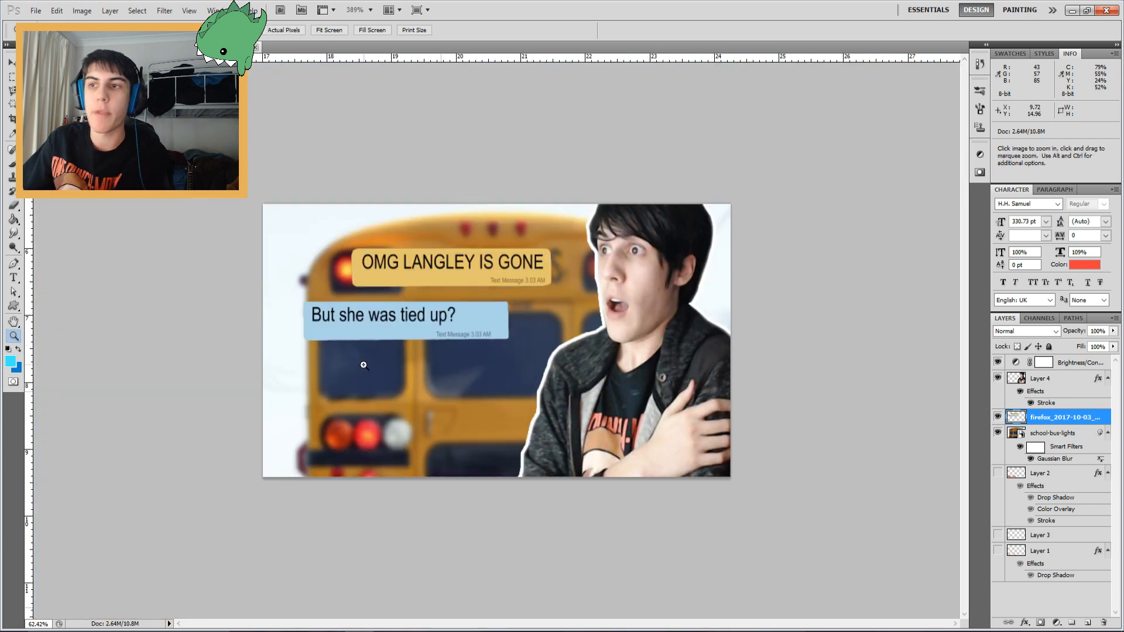
Cut the top message bubble onto its own layer and move it toward the upper left of the thumbnail
click(12, 77)
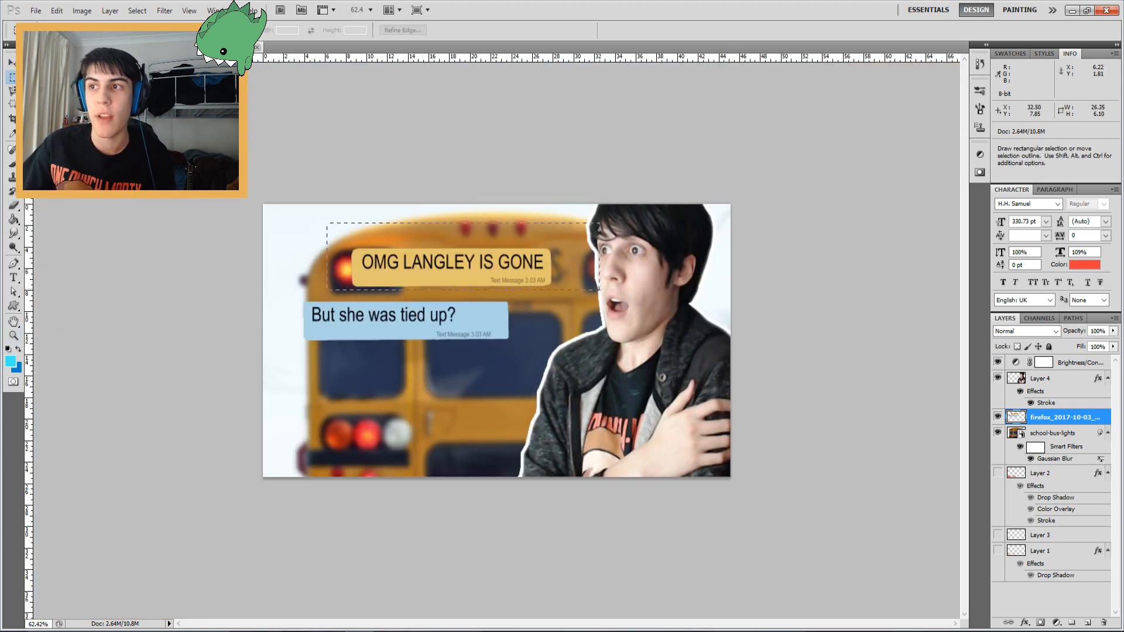
right_click(415, 262)
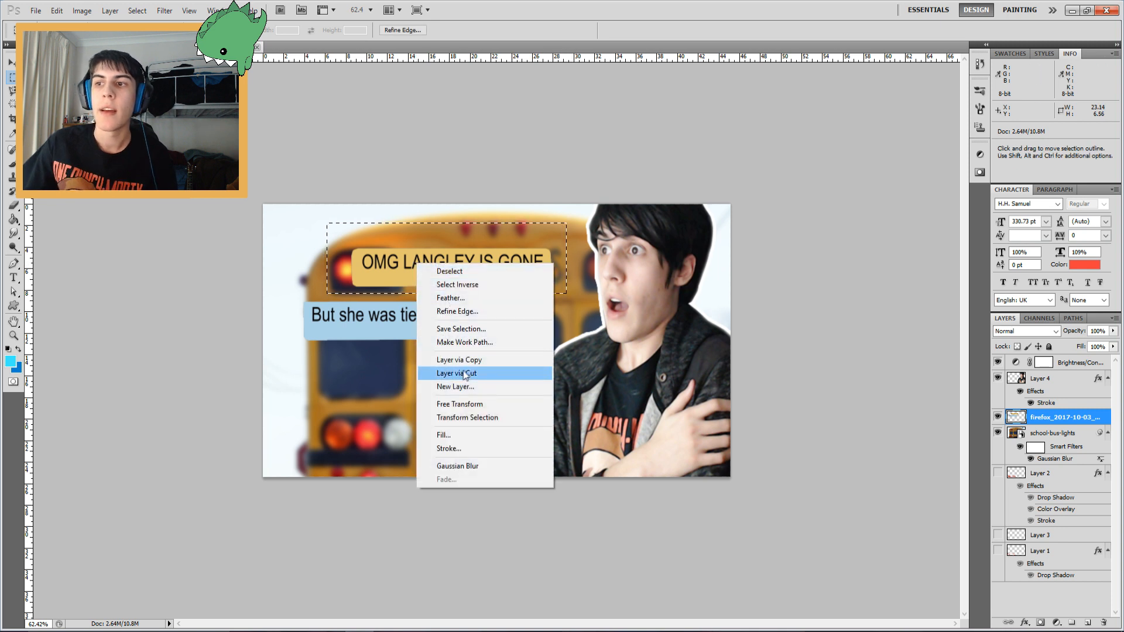
click(457, 372)
click(12, 62)
drag(459, 264, 385, 251)
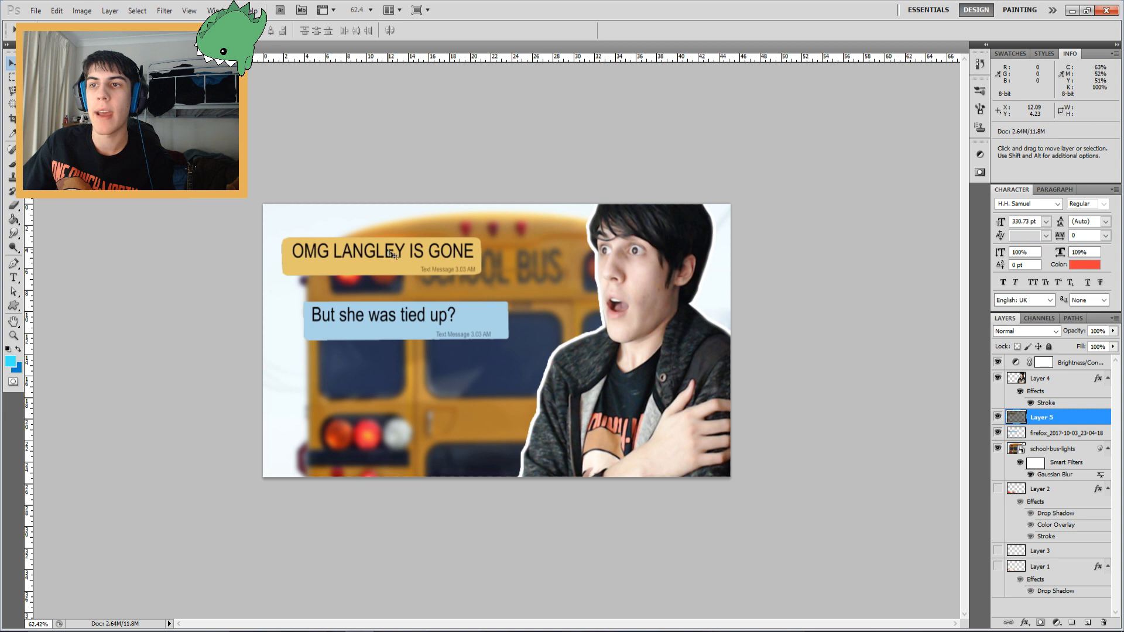
Enlarge the top "OMG LANGLEY IS GONE" bubble with Free Transform
key(ctrl+t)
drag(518, 313, 586, 372)
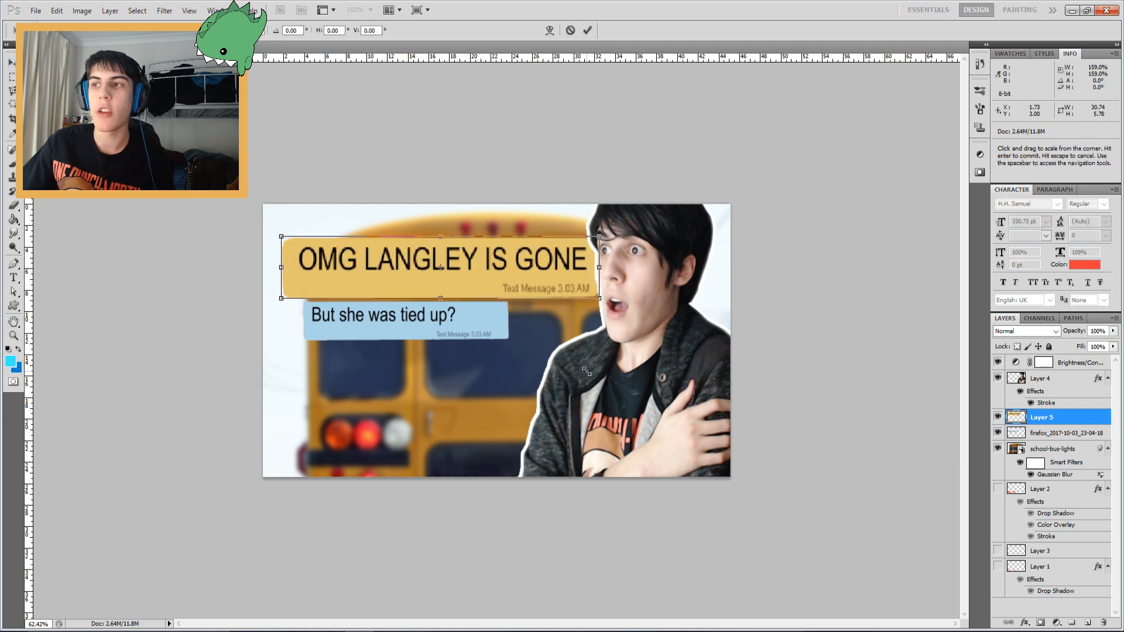
key(Return)
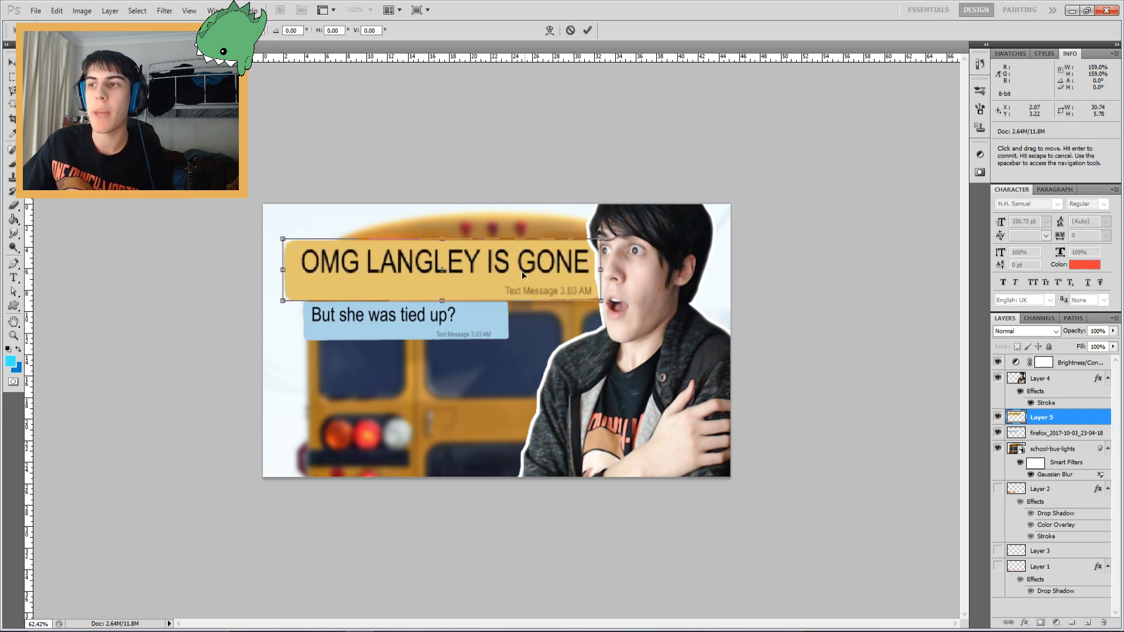
Move the "But she was tied up?" bubble up, enlarge it with Free Transform, and nudge it down below the top bubble
click(1062, 433)
drag(366, 358, 346, 294)
key(ctrl+t)
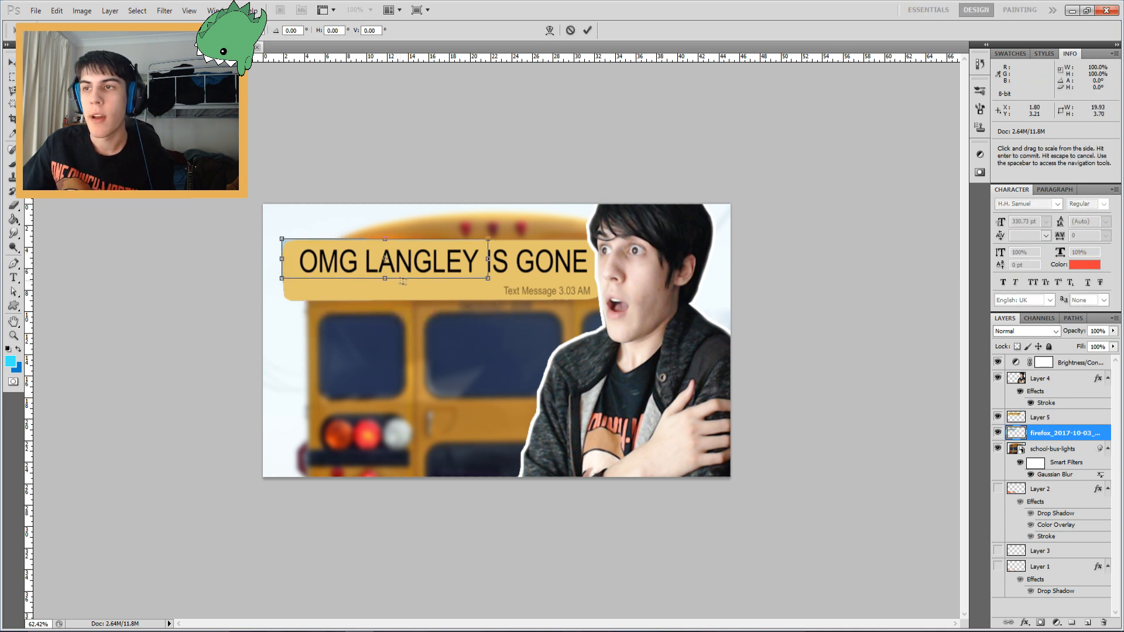
drag(596, 325, 592, 323)
drag(518, 282, 519, 356)
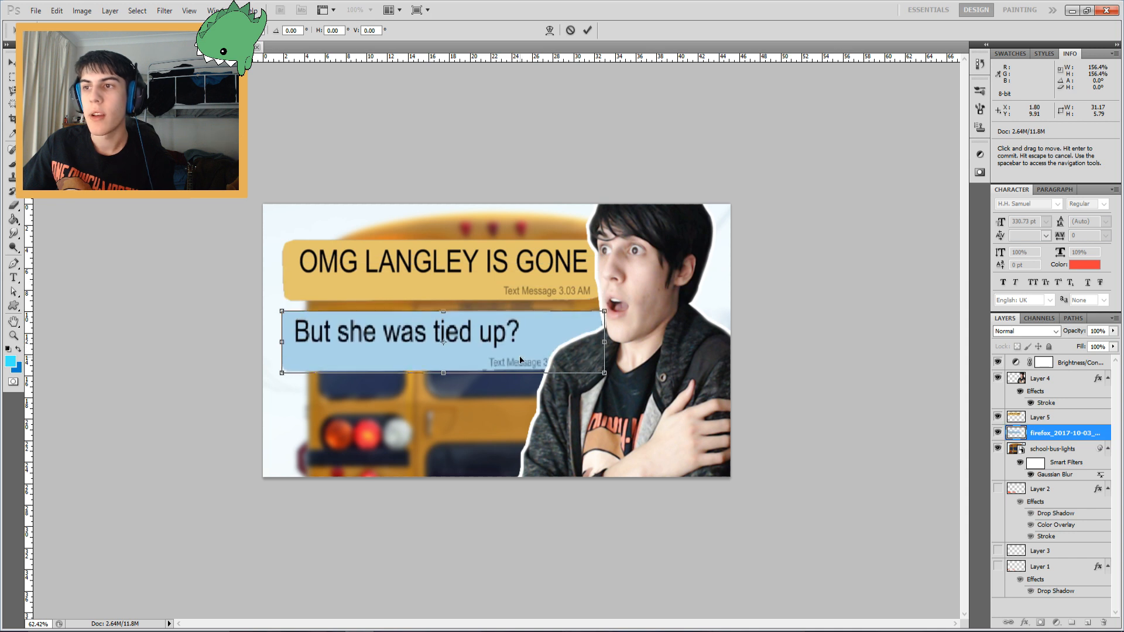
key(Return)
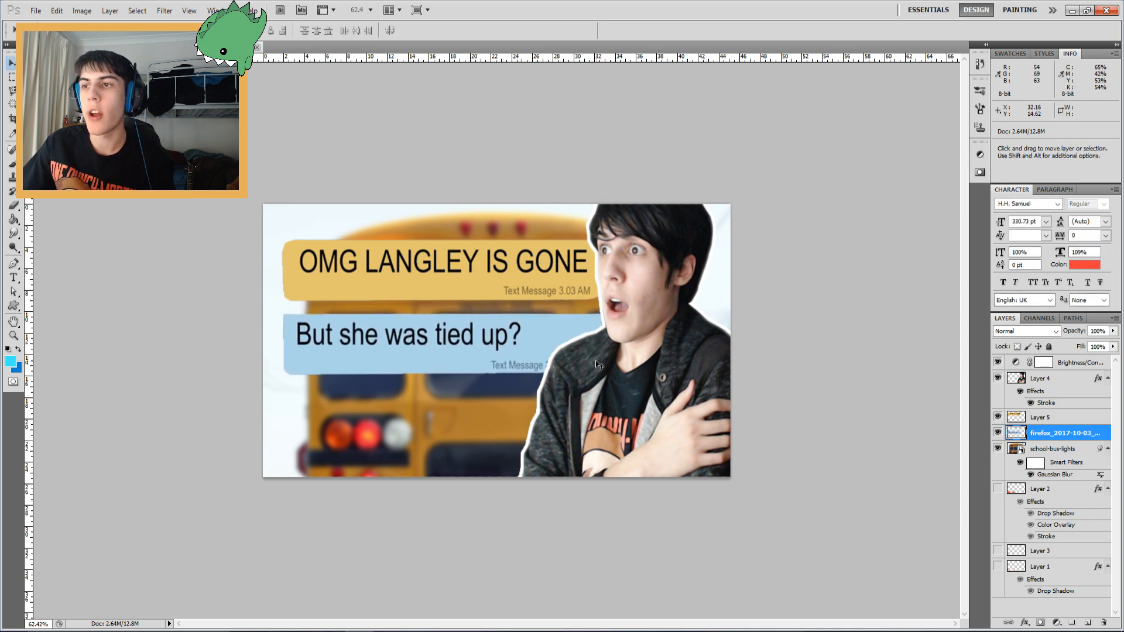
key(shift+Down)
key(shift+Down)
key(shift+Down)
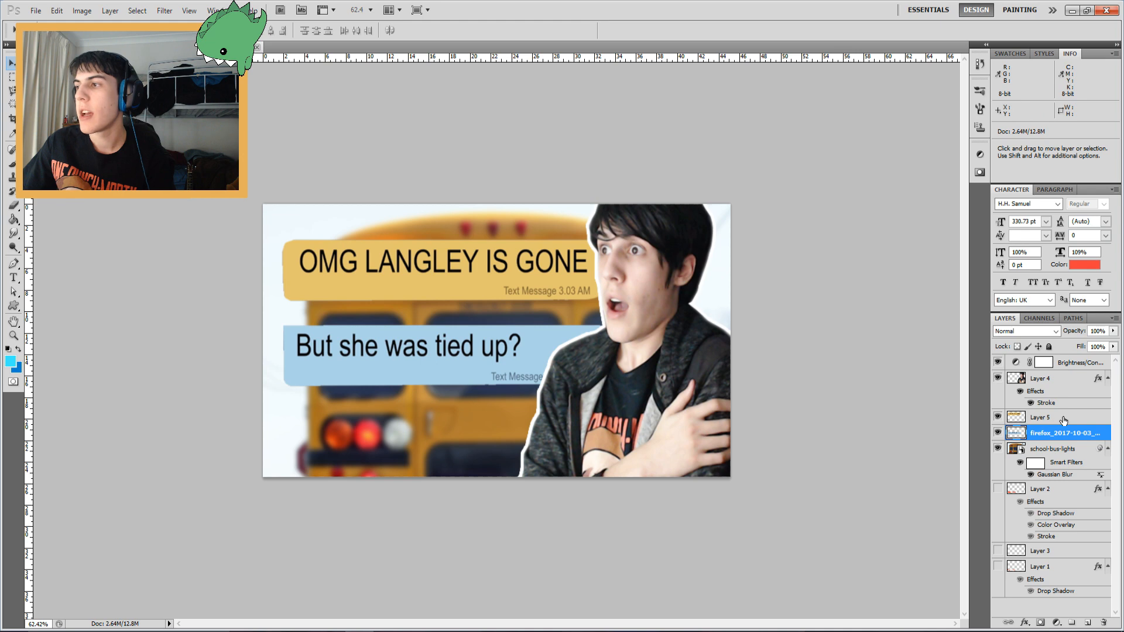
Give the top bubble layer a drop shadow with 75% opacity, 14 px distance and 15 px spread, plus Bevel and Emboss
double_click(1077, 417)
click(406, 245)
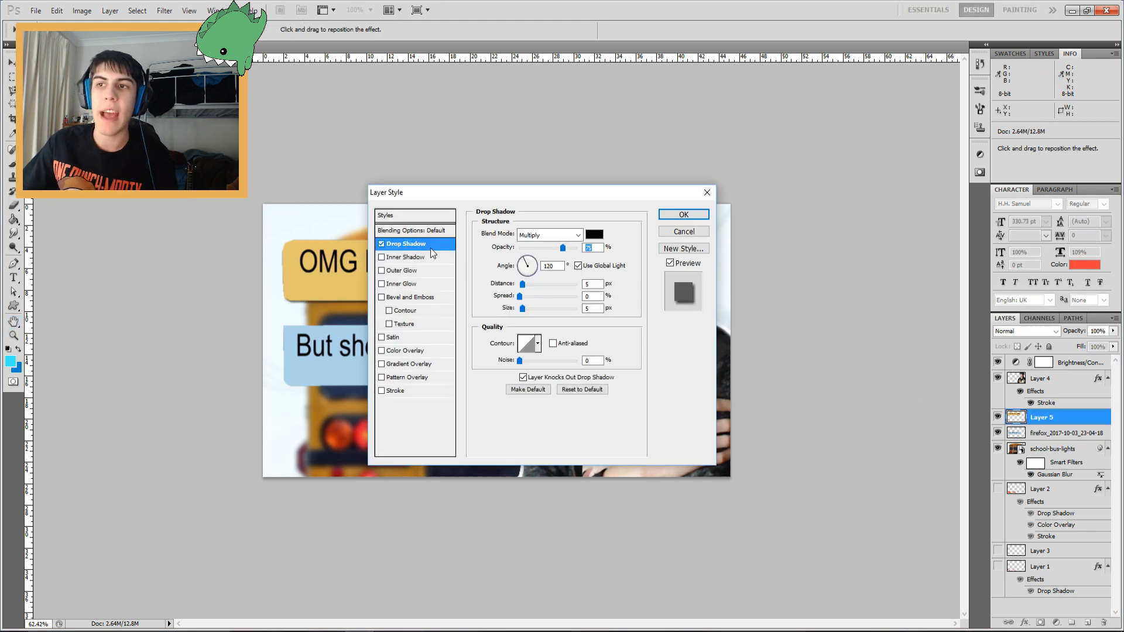
click(527, 284)
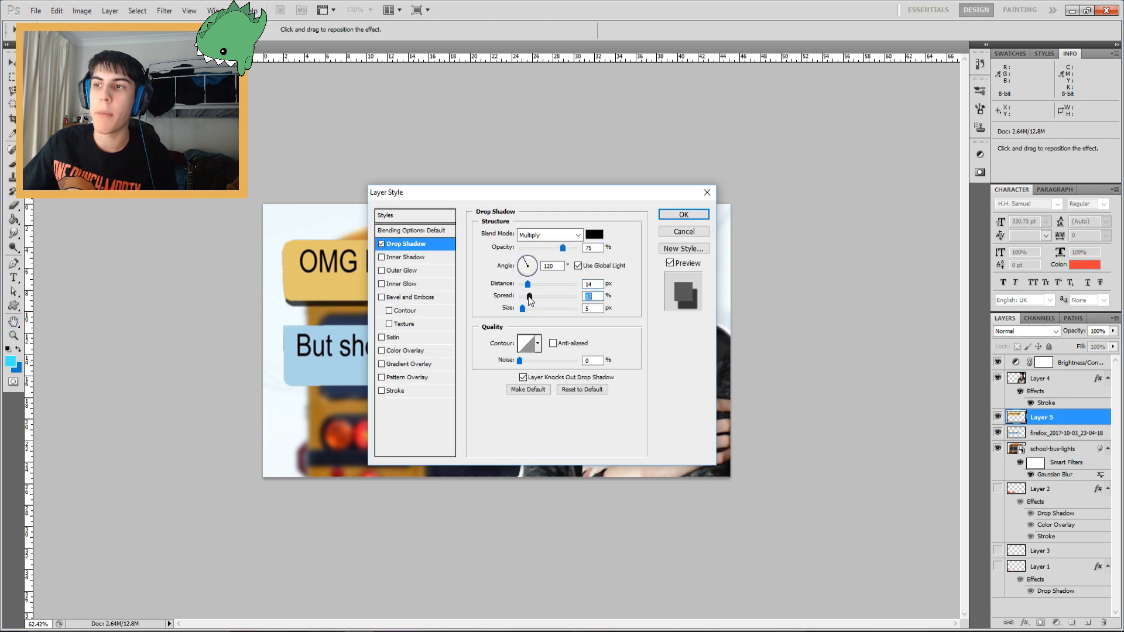
click(527, 309)
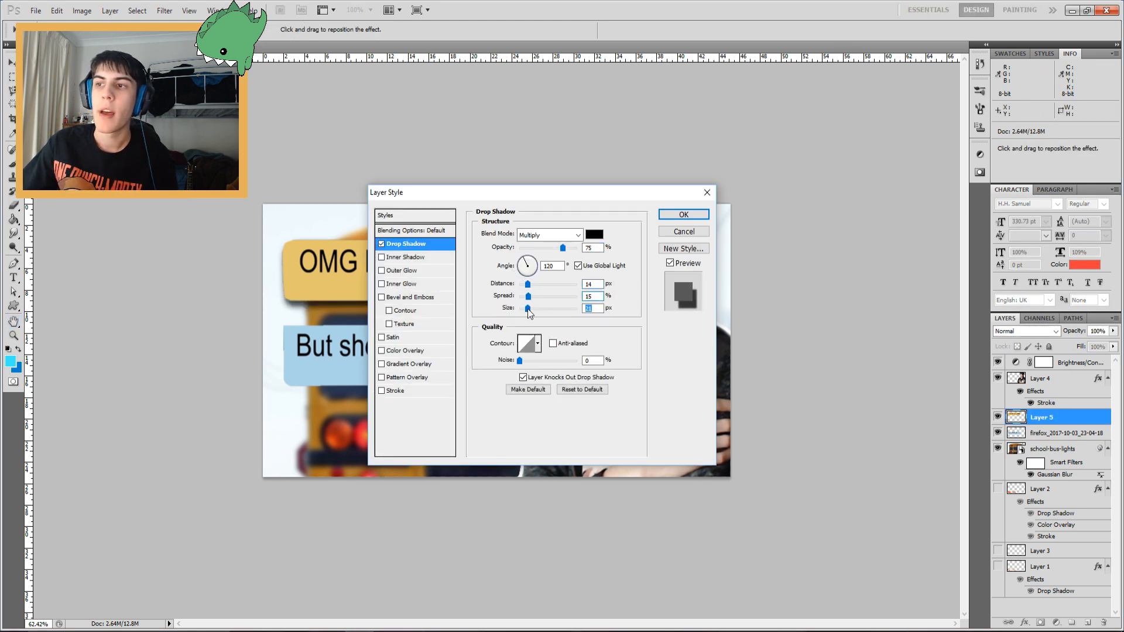
click(381, 298)
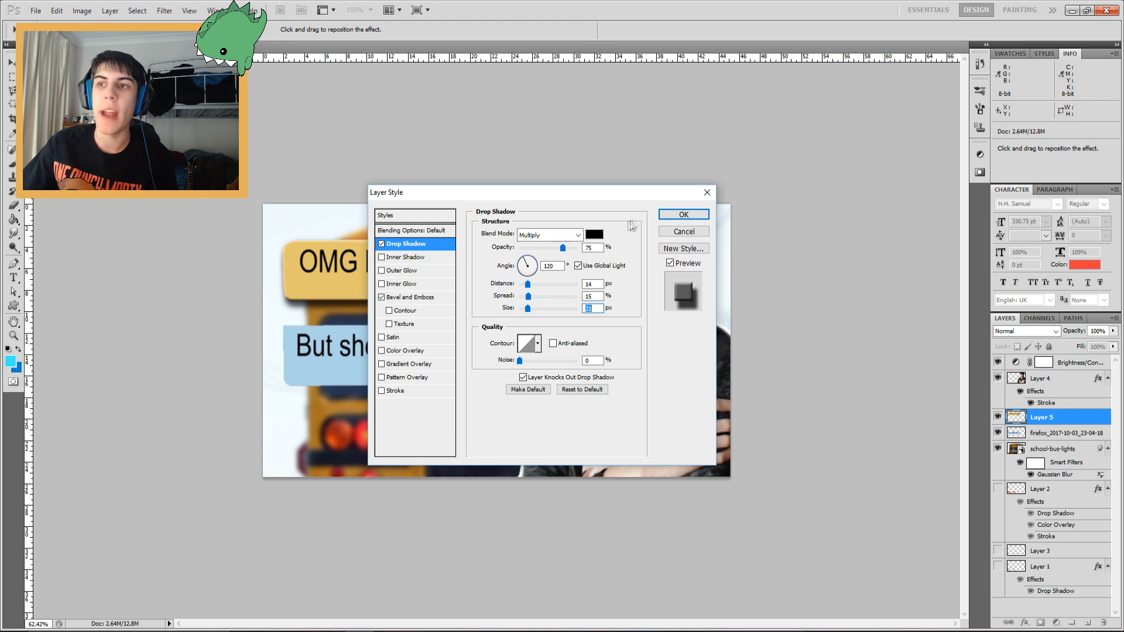
click(679, 216)
Copy the top bubble's layer style and paste it onto the bottom bubble layer
right_click(1017, 417)
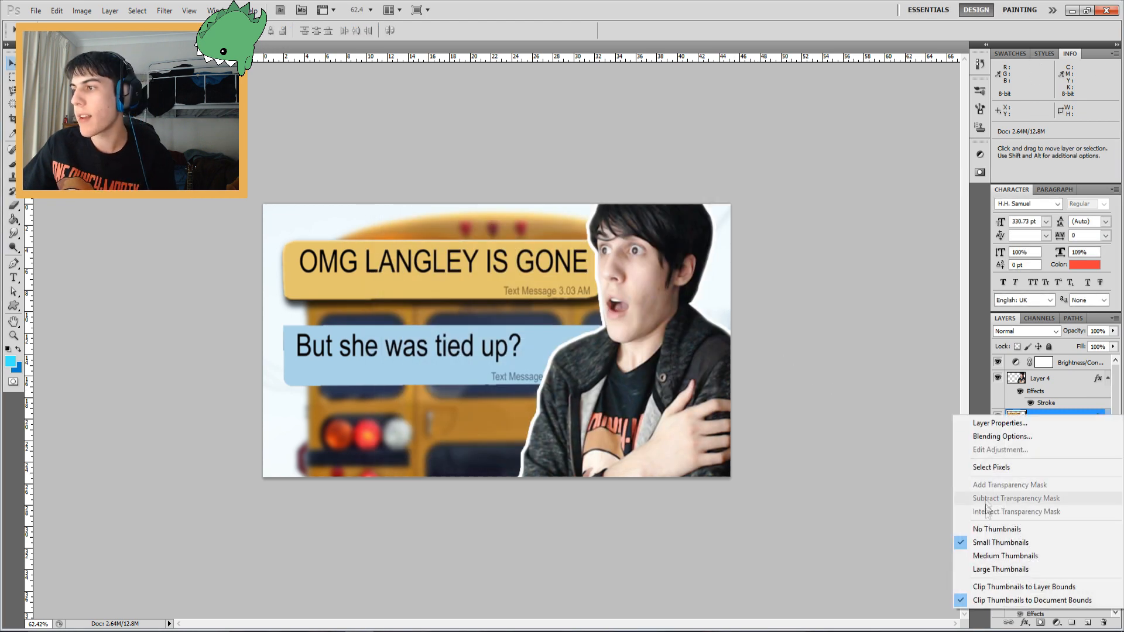
right_click(1048, 429)
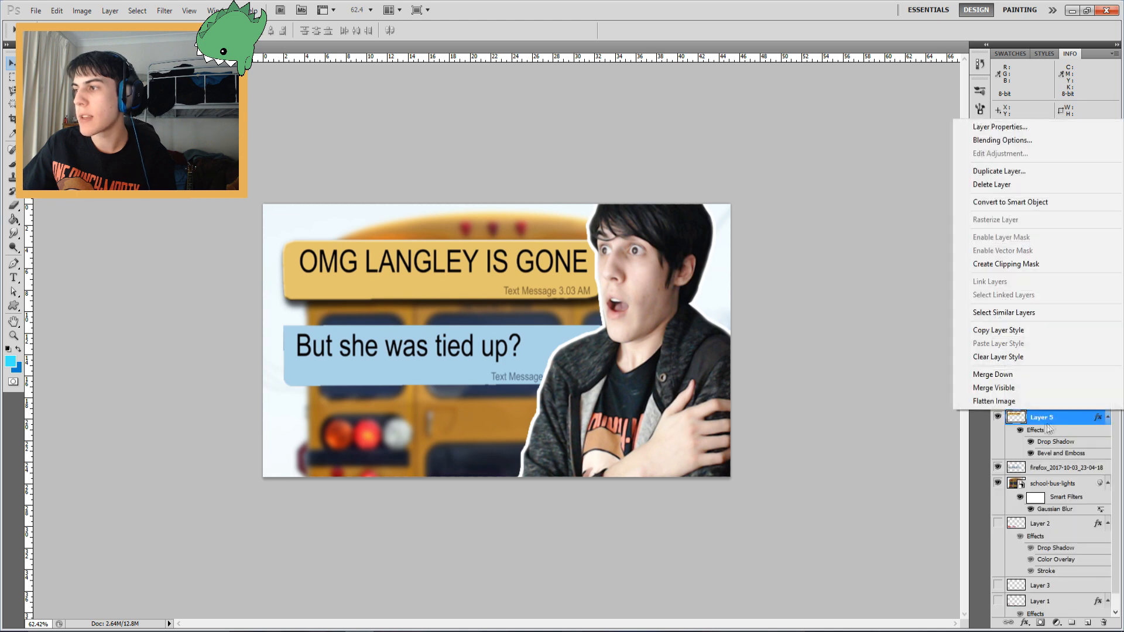
click(1001, 330)
right_click(1054, 468)
click(1002, 401)
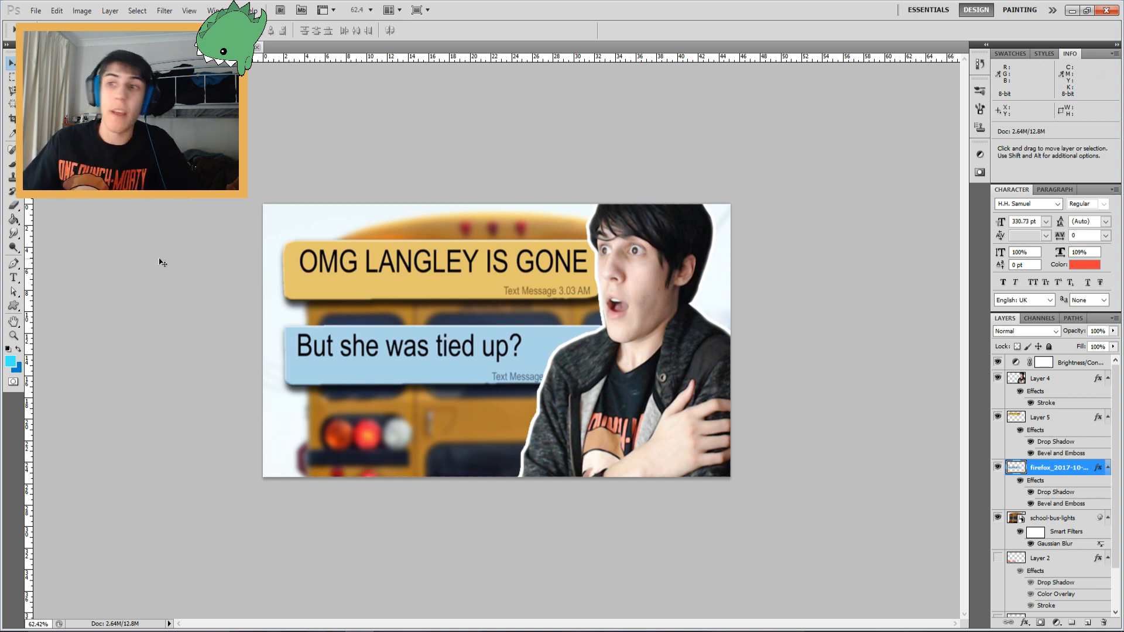
Bring the ROBLOX logo layer to the top of the stack and widen it slightly with Free Transform
click(14, 335)
alt+click(551, 344)
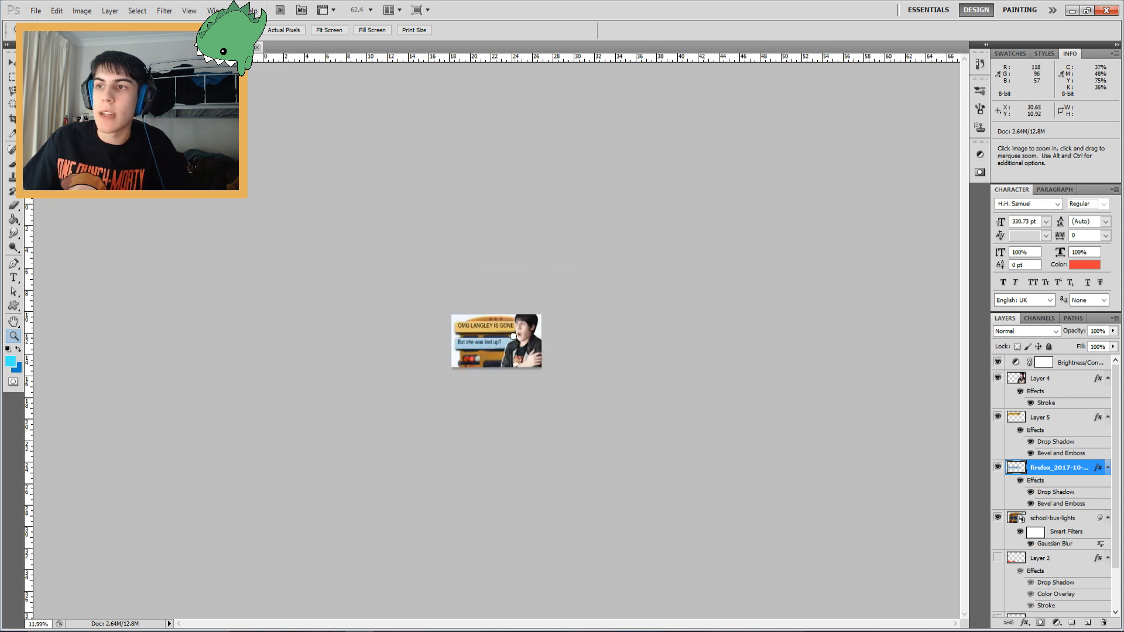
drag(458, 373, 522, 362)
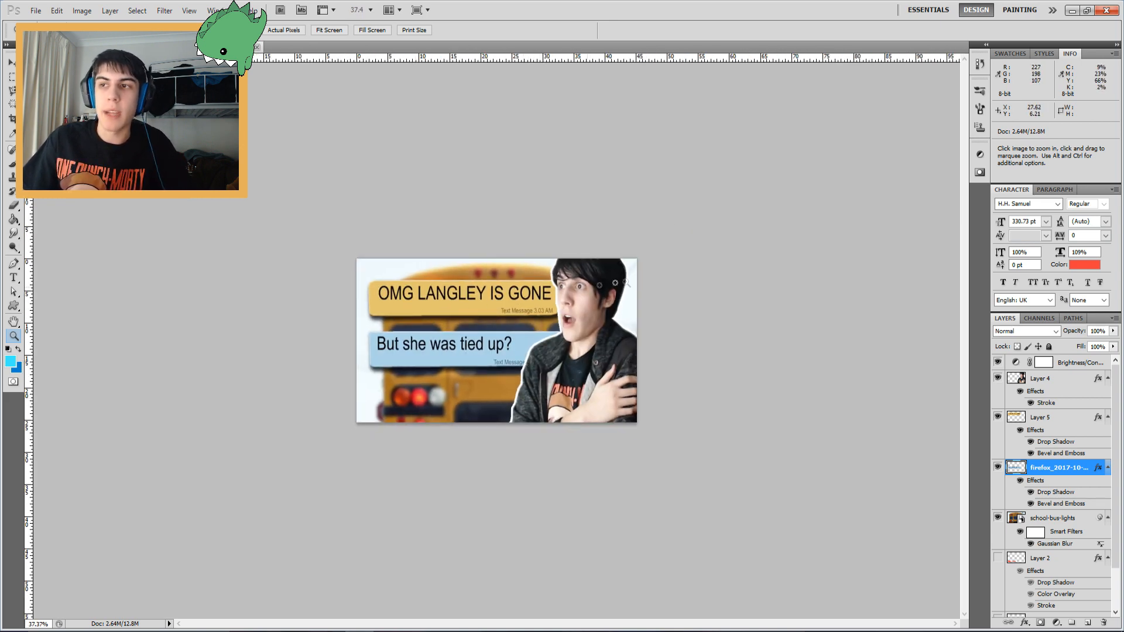
drag(507, 388, 686, 281)
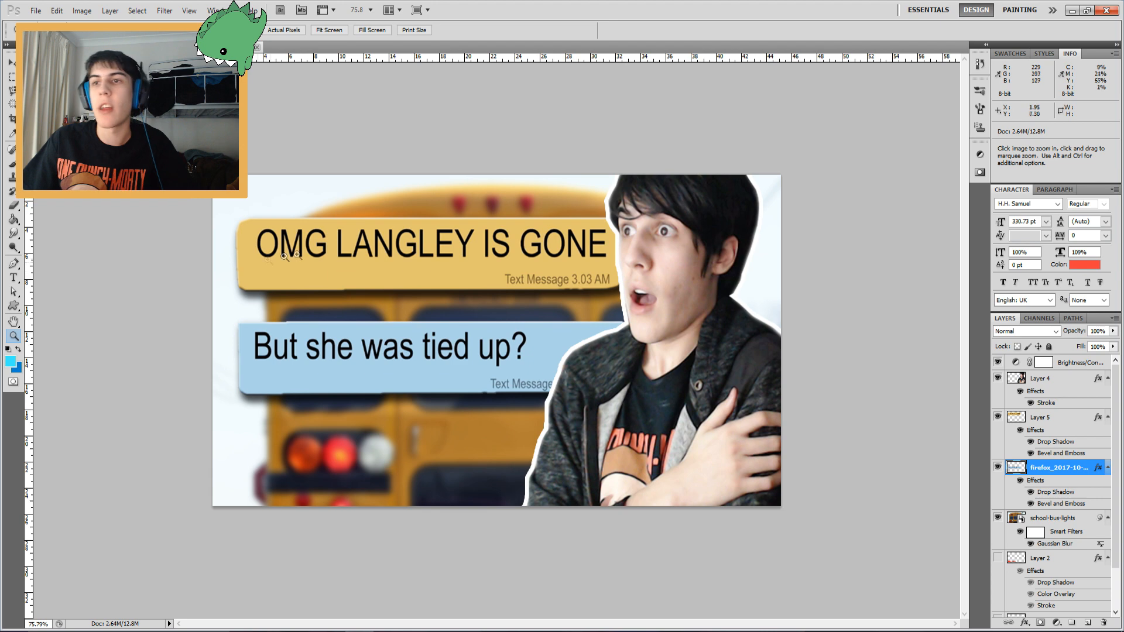
mouse_move(386, 353)
mouse_down()
mouse_move(347, 351)
mouse_move(467, 332)
mouse_move(389, 347)
mouse_up()
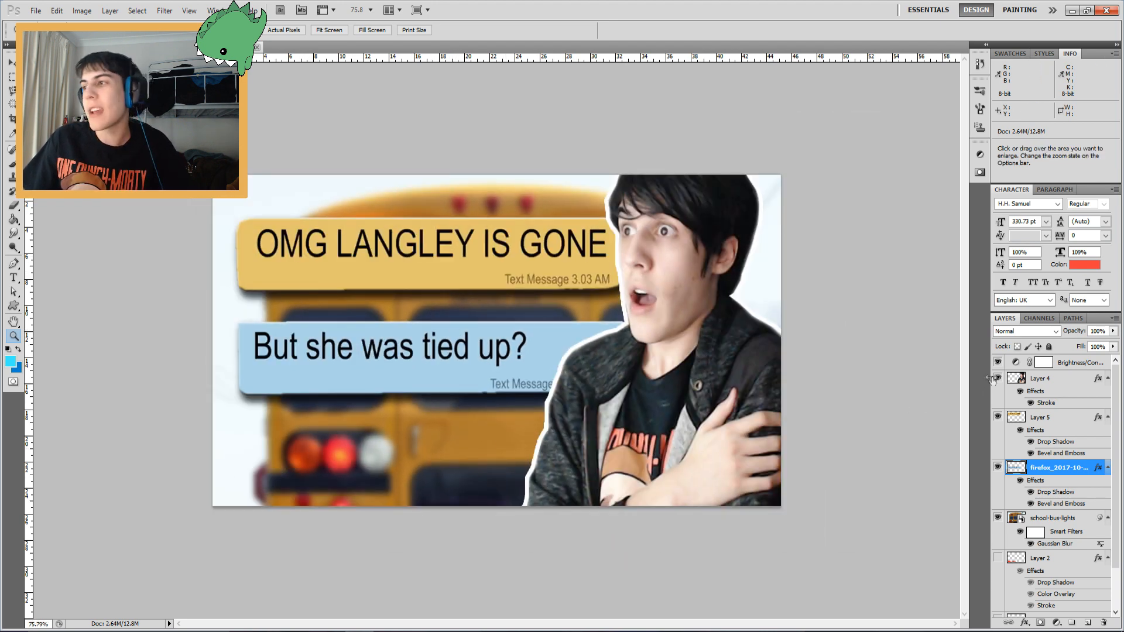
drag(1058, 568, 1042, 373)
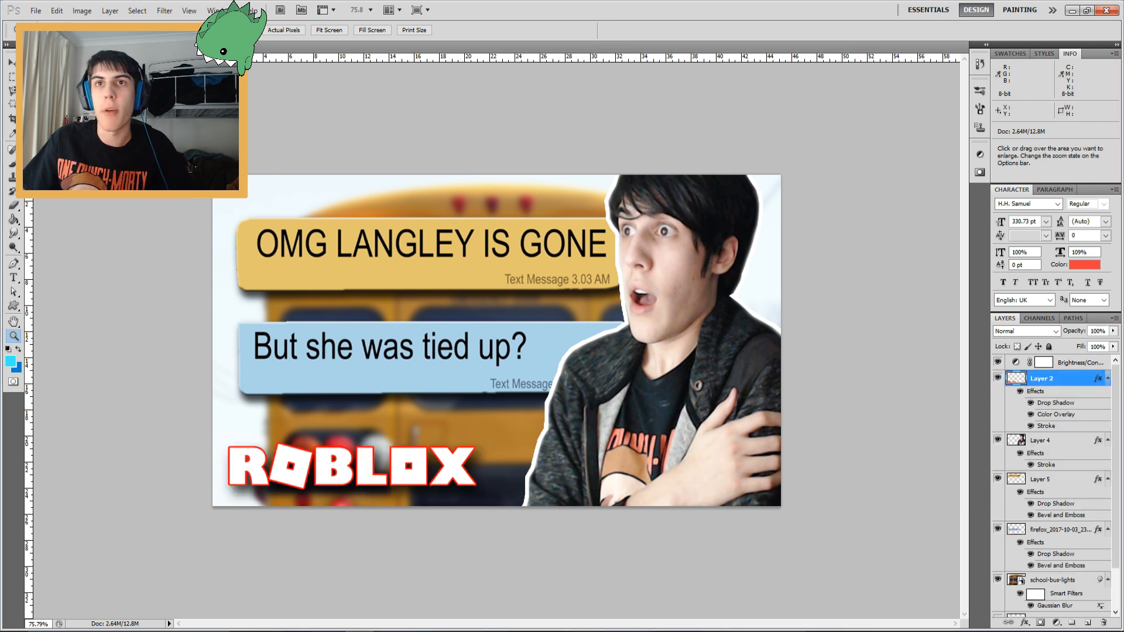
key(ctrl+t)
drag(477, 433, 515, 428)
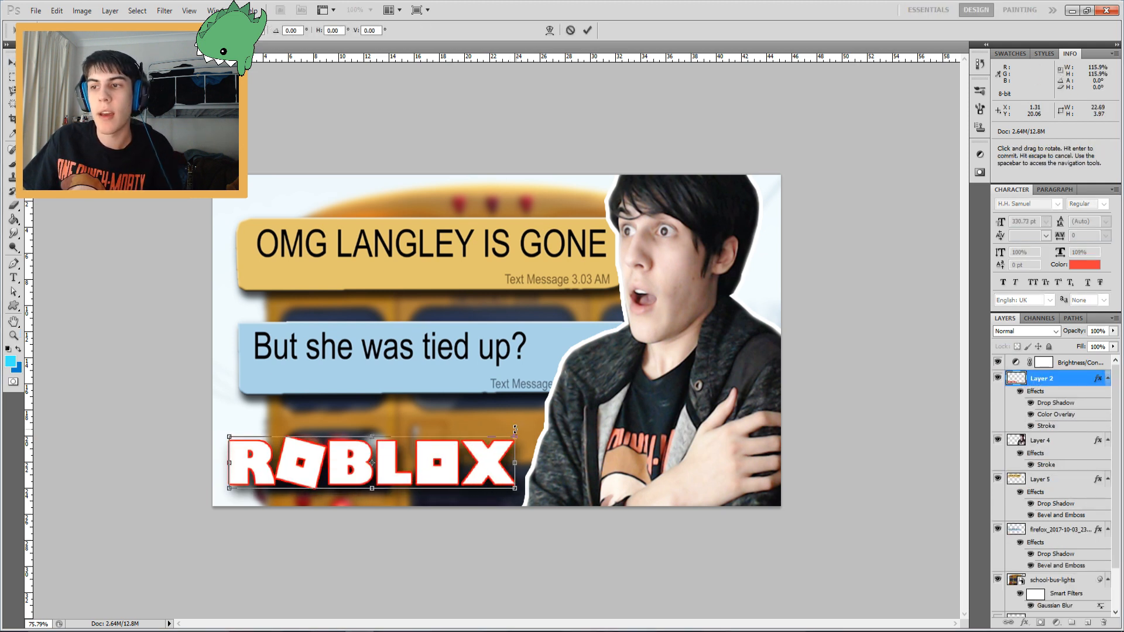
key(Return)
Hide the ROBLOX logo layer
click(997, 378)
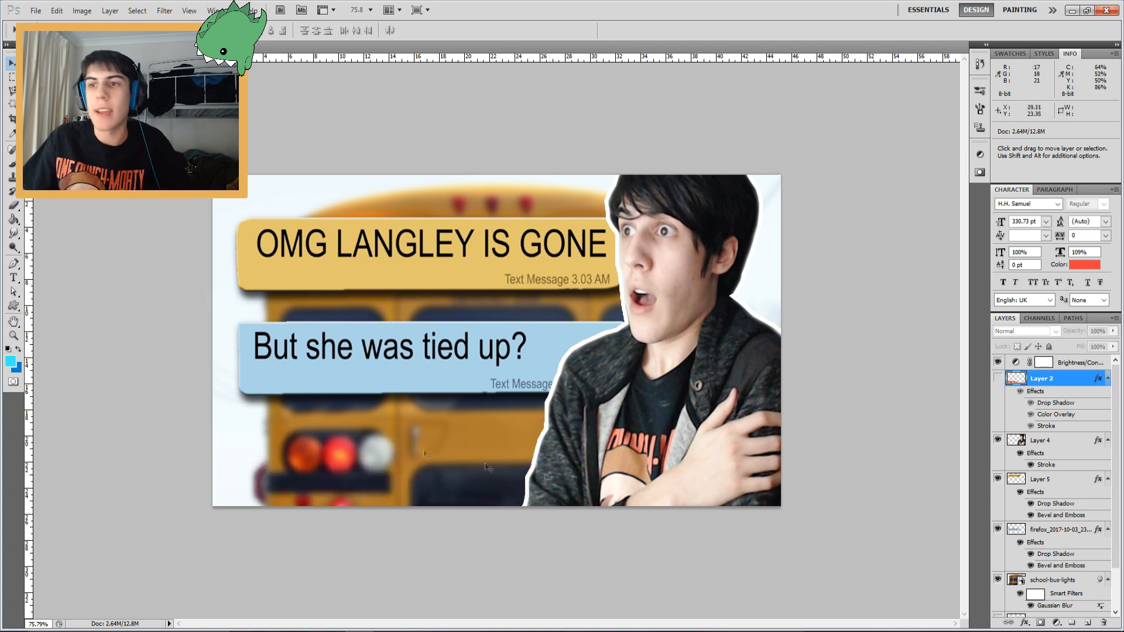